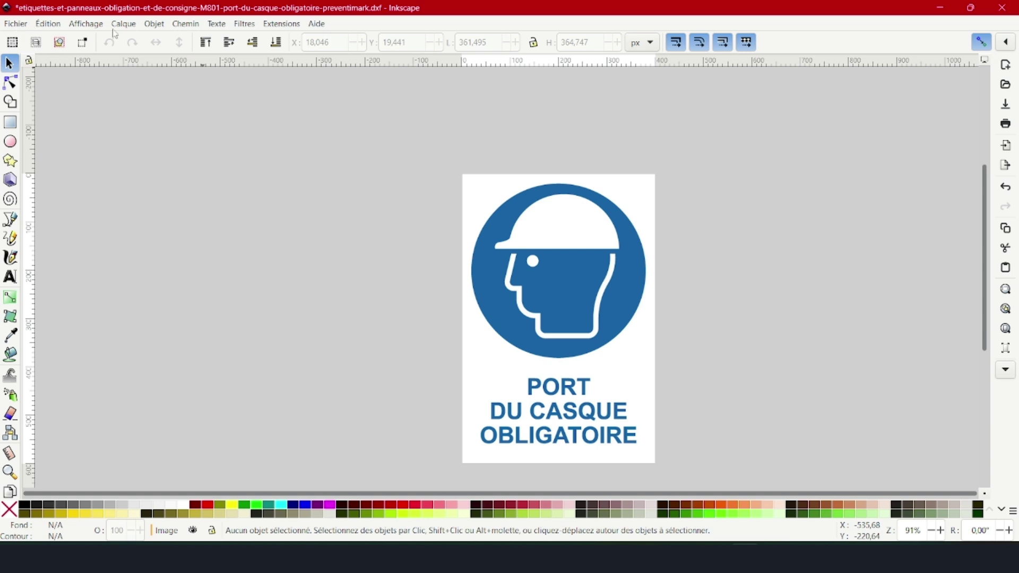
# Step: Open the Transform and Fill and Stroke dialogs, leaving Fill and Stroke displayed
pyautogui.click(117, 29)
pyautogui.moveTo(161, 25)
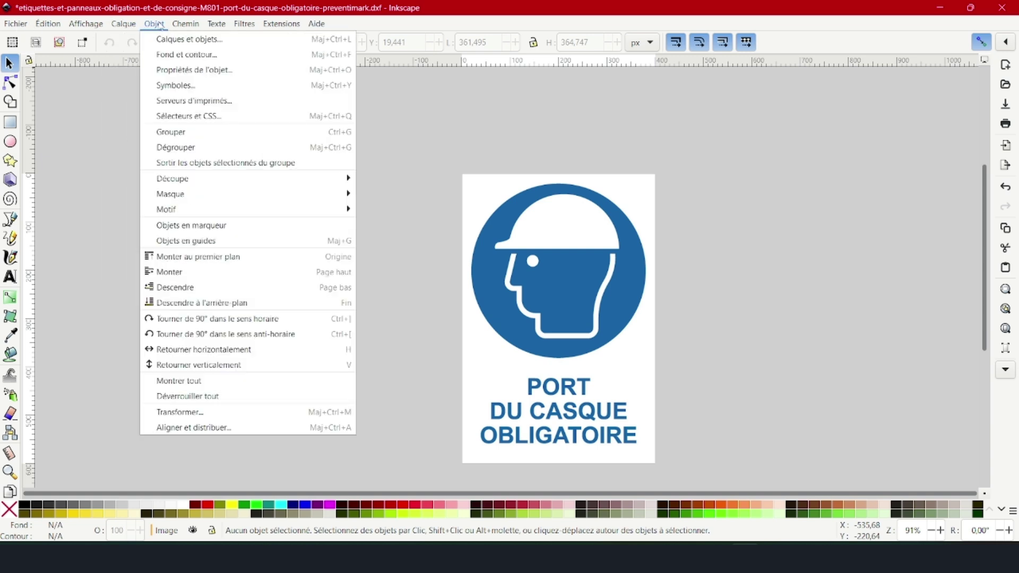
pyautogui.click(193, 412)
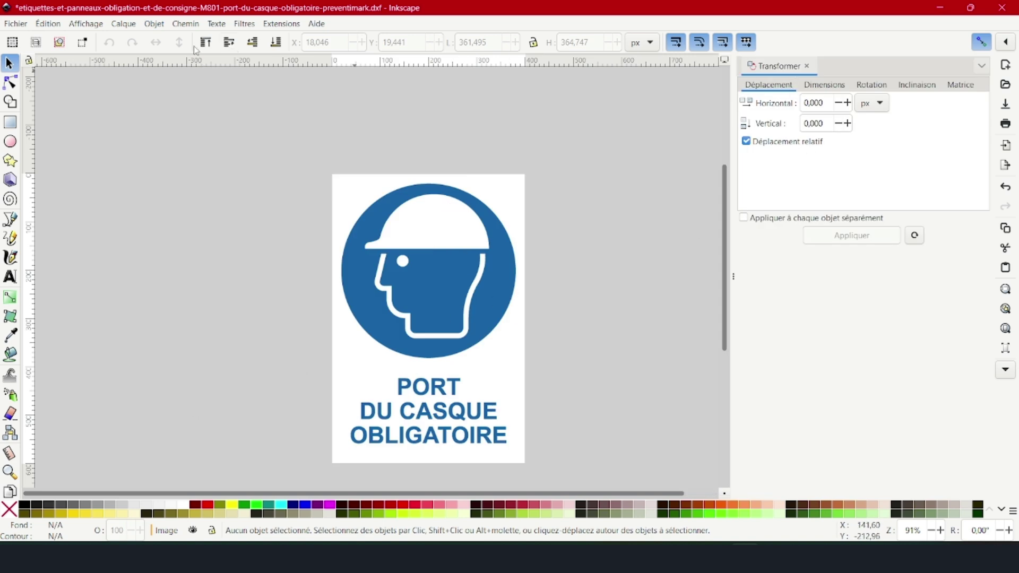
pyautogui.click(155, 25)
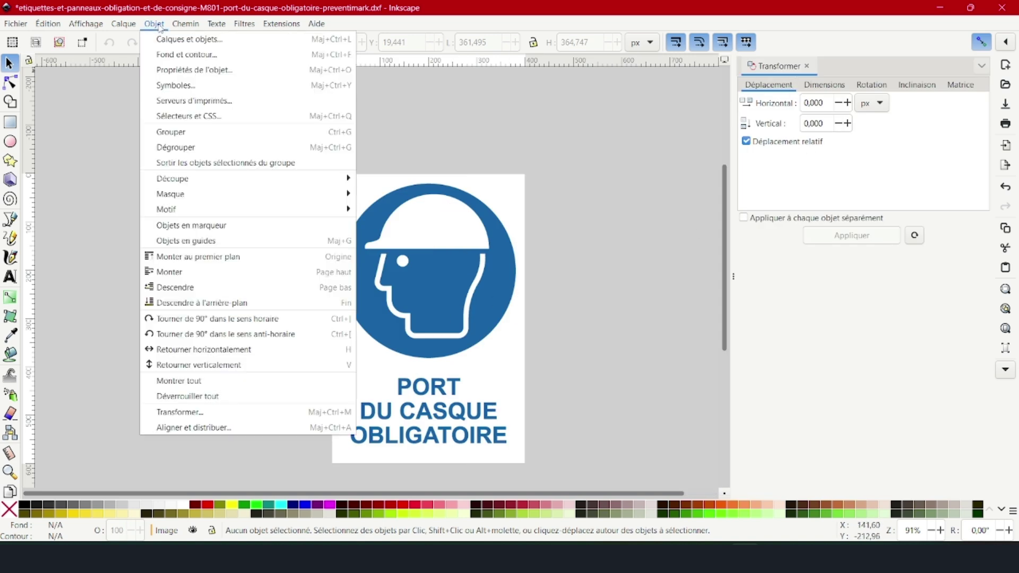
pyautogui.click(175, 56)
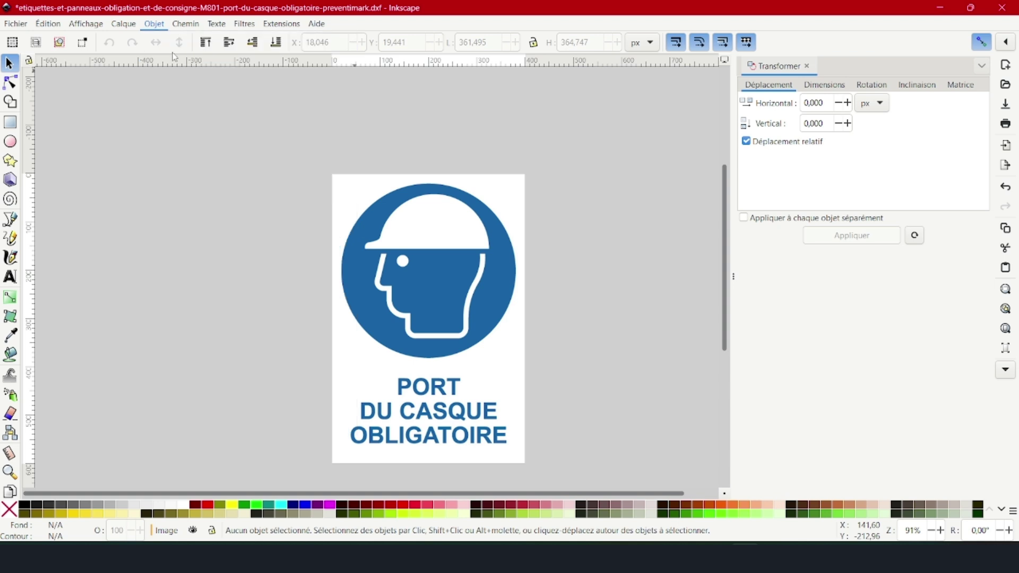
pyautogui.click(763, 71)
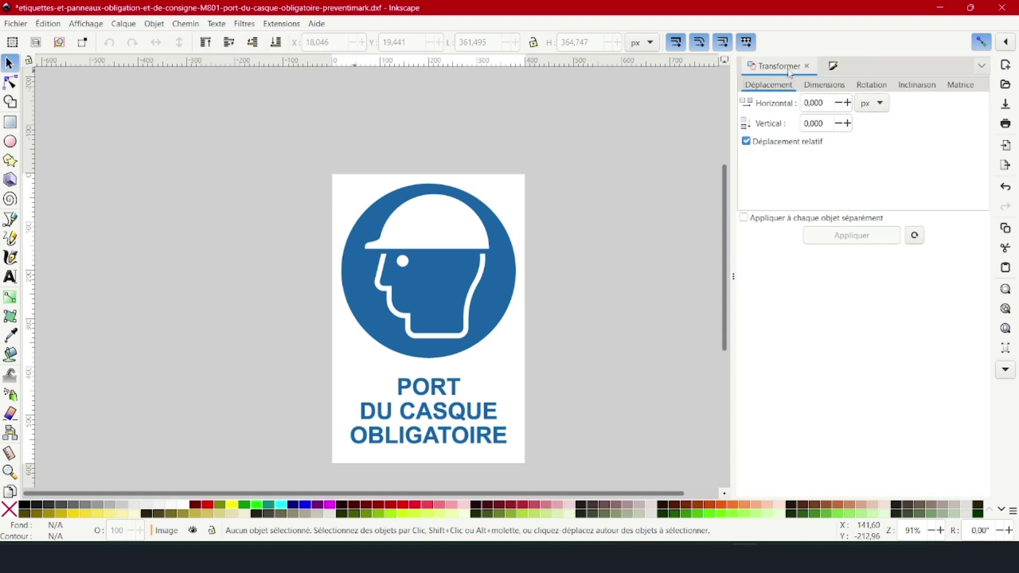
pyautogui.click(833, 68)
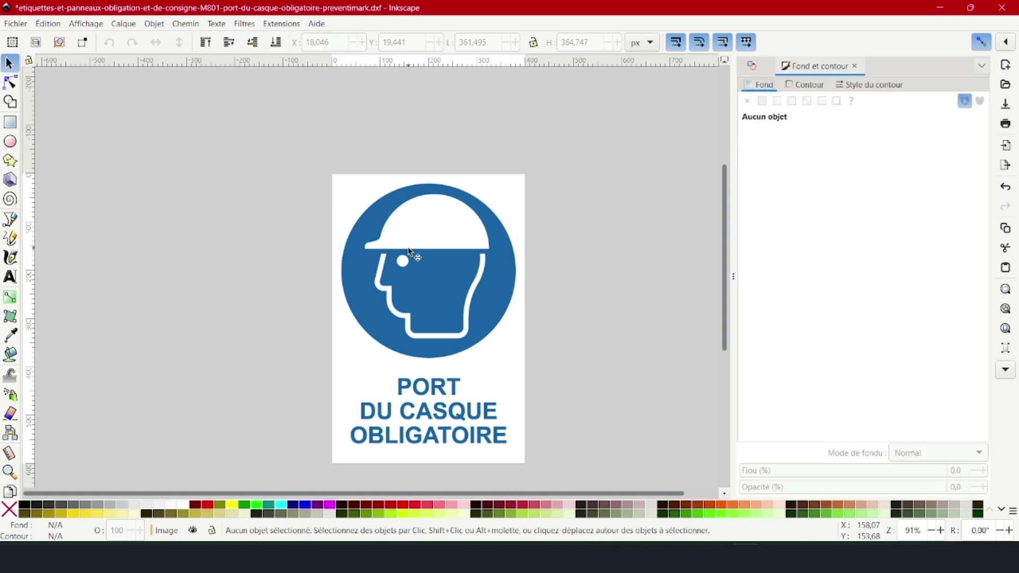
# Step: Draw a circle over the sign's blue disc and resize it to about 363 px to match the disc's edge
pyautogui.press('e')
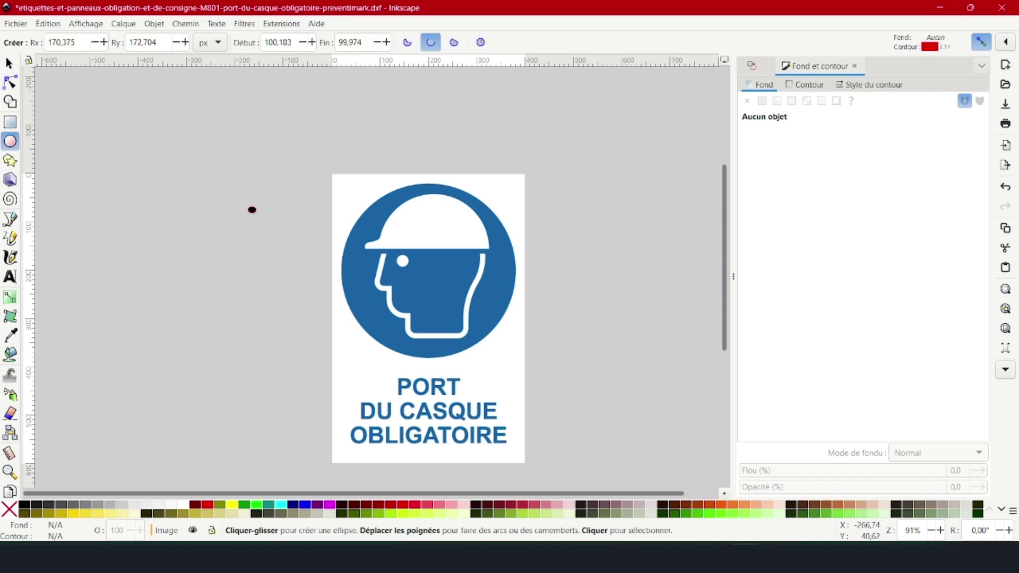
pyautogui.moveTo(346, 195); pyautogui.dragTo(517, 390)
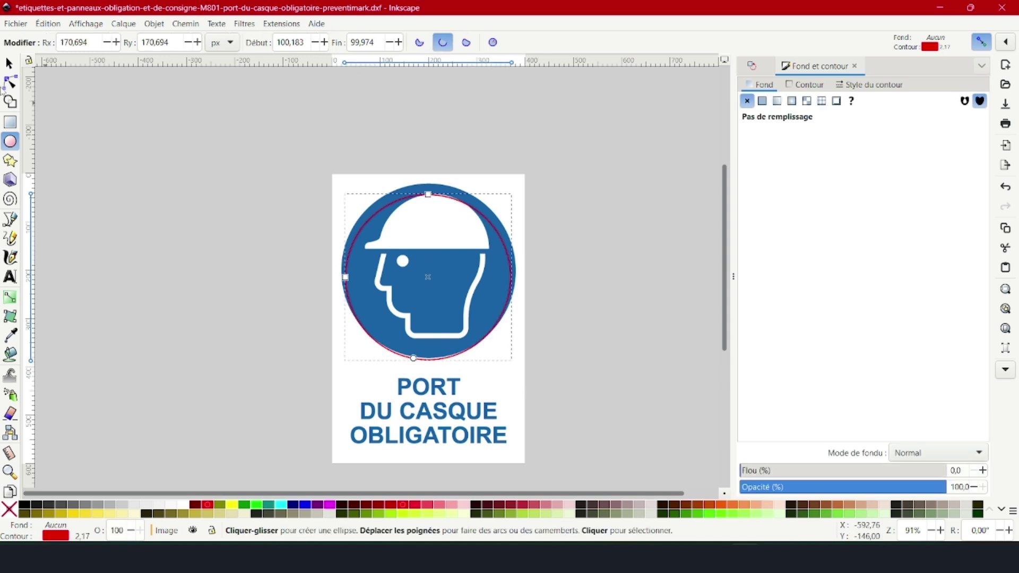
pyautogui.press('s')
pyautogui.keyDown('ctrl'); pyautogui.scroll(2, 512, 186); pyautogui.keyUp('ctrl')
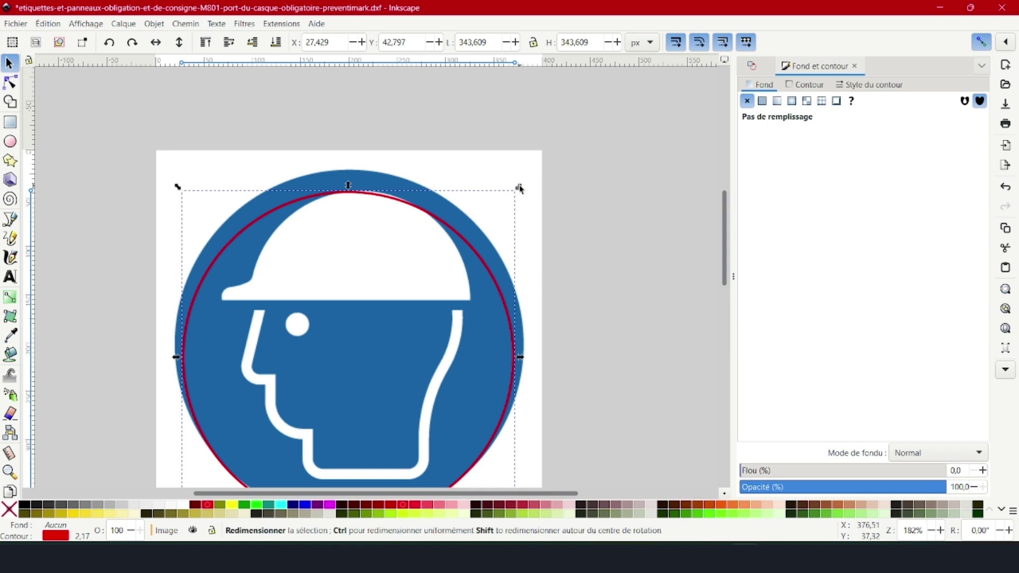
pyautogui.moveTo(520, 189); pyautogui.dragTo(532, 162)
pyautogui.moveTo(524, 312); pyautogui.dragTo(514, 304)
pyautogui.scroll(-4, 511, 275)
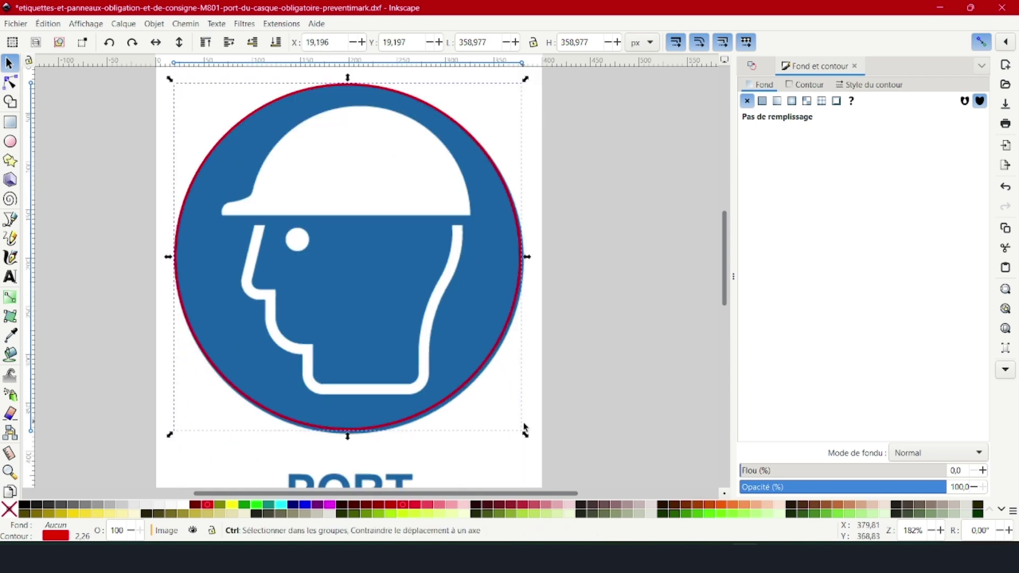
pyautogui.moveTo(527, 440); pyautogui.dragTo(531, 441)
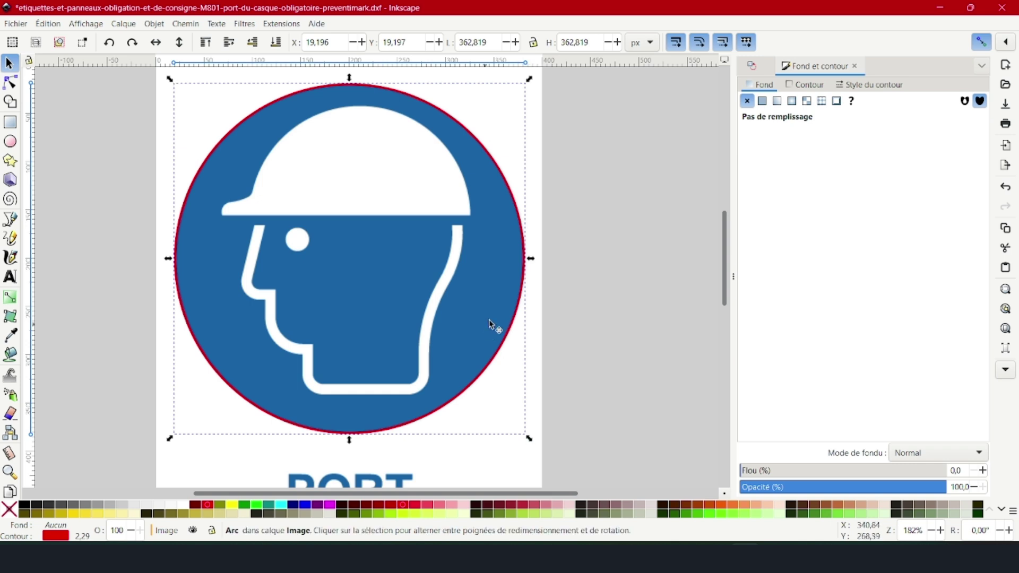
# Step: Try a flat black fill on the circle and remove the fill again
pyautogui.click(804, 84)
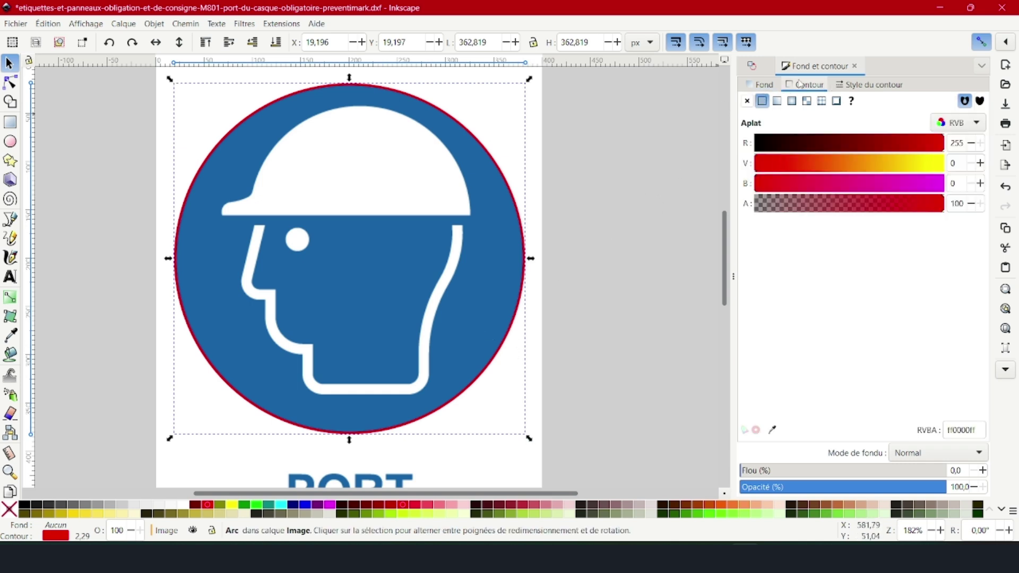
pyautogui.click(762, 85)
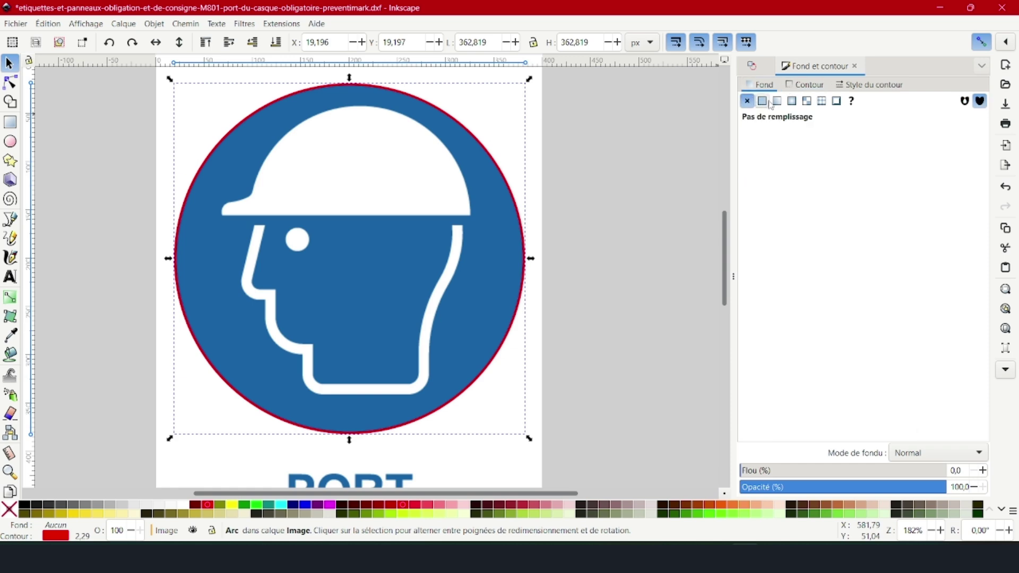
pyautogui.click(762, 101)
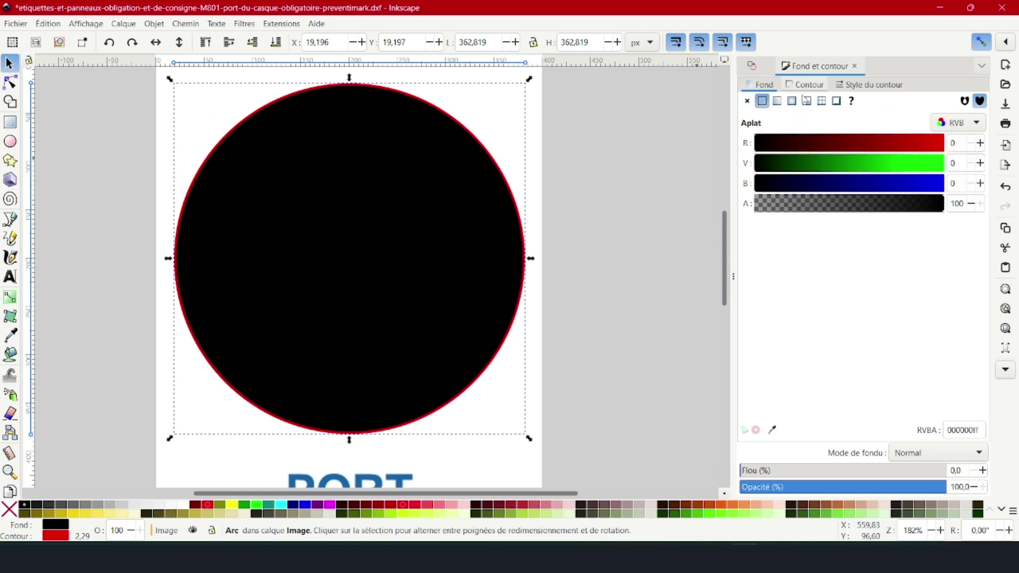
pyautogui.click(746, 101)
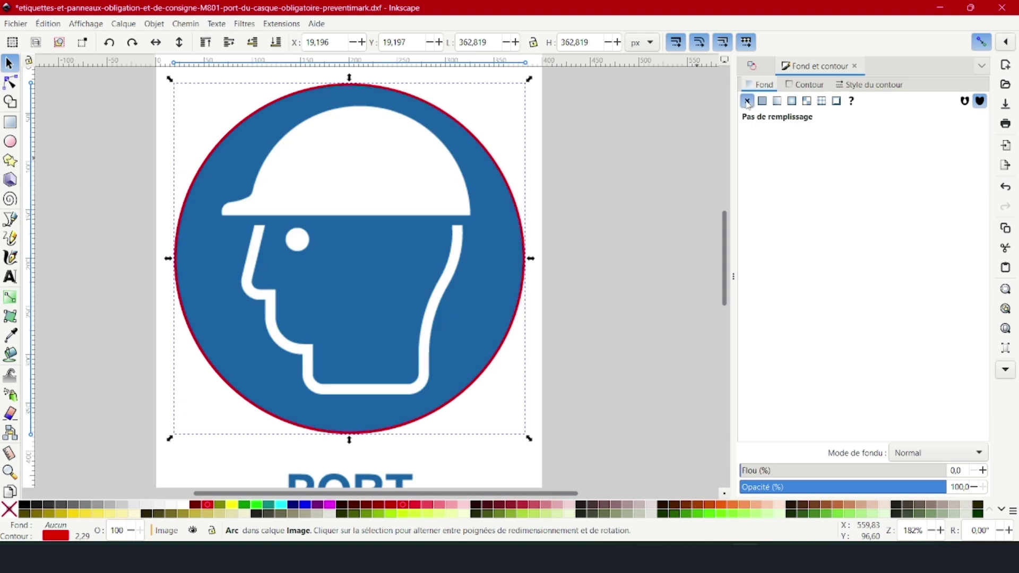
# Step: Adjust the circle's stroke colour to red 255, green 0 and blue 28
pyautogui.click(791, 85)
pyautogui.moveTo(774, 144)
pyautogui.mouseDown()
pyautogui.moveTo(922, 146)
pyautogui.moveTo(763, 148)
pyautogui.moveTo(925, 164)
pyautogui.moveTo(748, 170)
pyautogui.mouseUp()
pyautogui.moveTo(839, 184)
pyautogui.mouseDown()
pyautogui.moveTo(948, 181)
pyautogui.moveTo(775, 184)
pyautogui.mouseUp()
pyautogui.moveTo(819, 143); pyautogui.dragTo(929, 144)
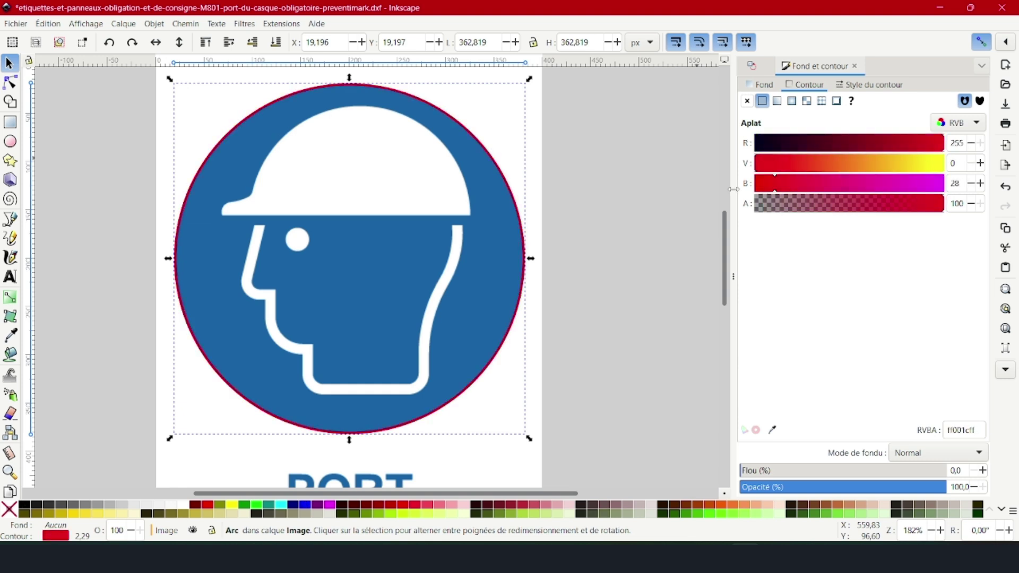
# Step: Switch the circle's stroke width unit to mm and set the width to 0.1 mm
pyautogui.click(869, 85)
pyautogui.click(798, 106)
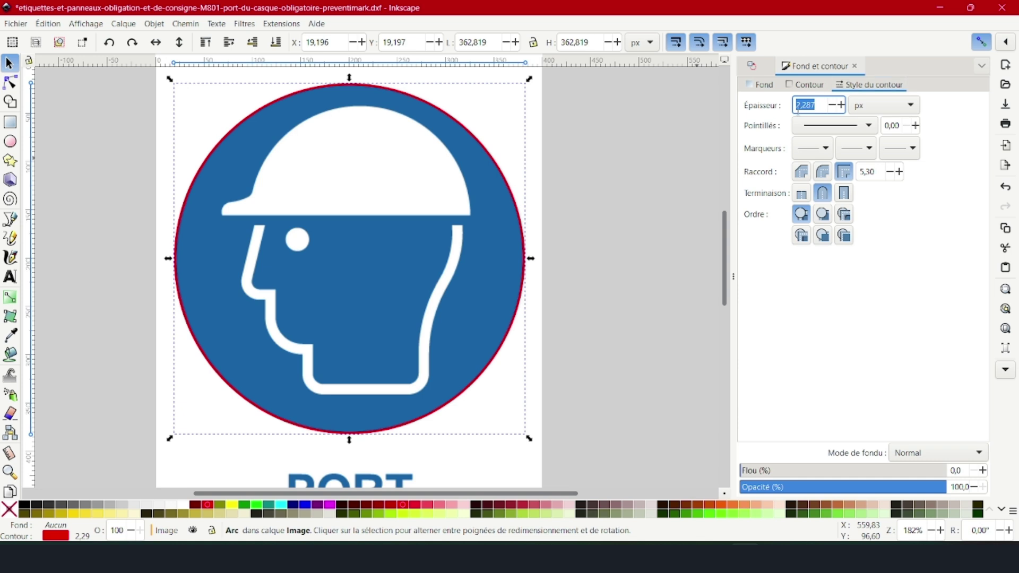
pyautogui.click(865, 104)
pyautogui.click(873, 87)
pyautogui.click(821, 102)
pyautogui.write('0,1')
pyautogui.press('Return')
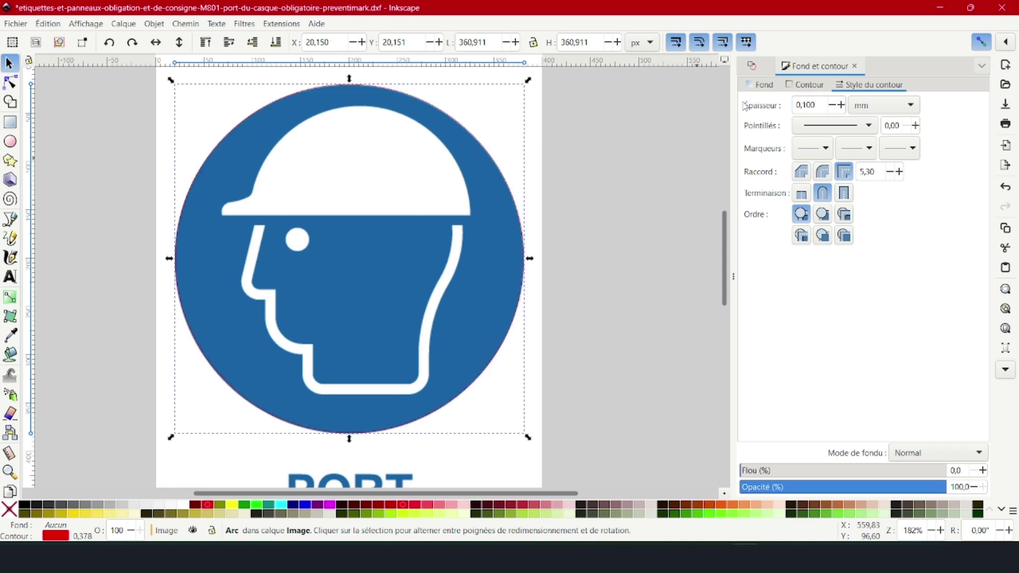
pyautogui.scroll(4, 480, 102)
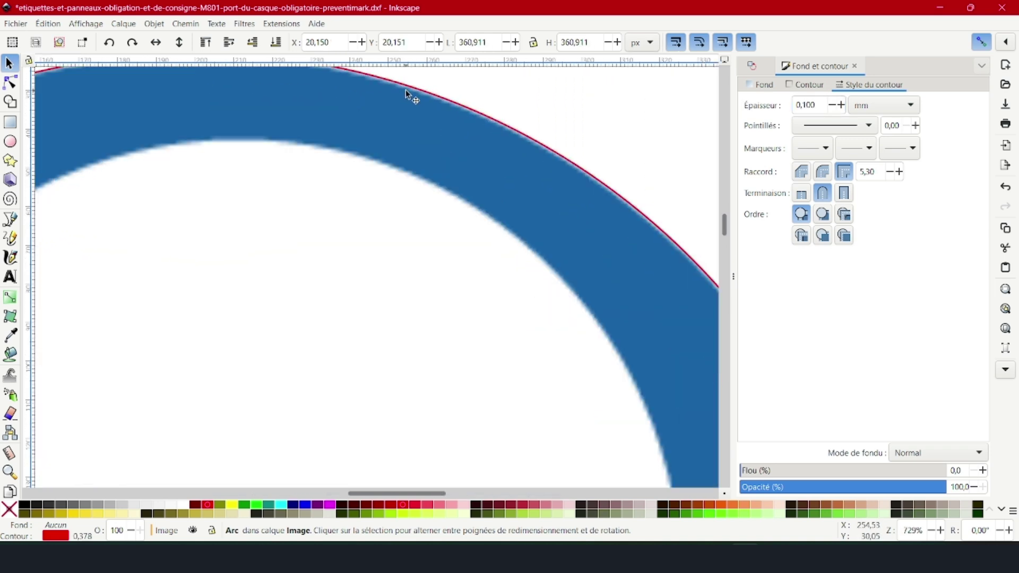
pyautogui.scroll(-2, 482, 116)
# Step: Try a 1 mm stroke width on the circle and set it back to 0.1 mm
pyautogui.click(819, 104)
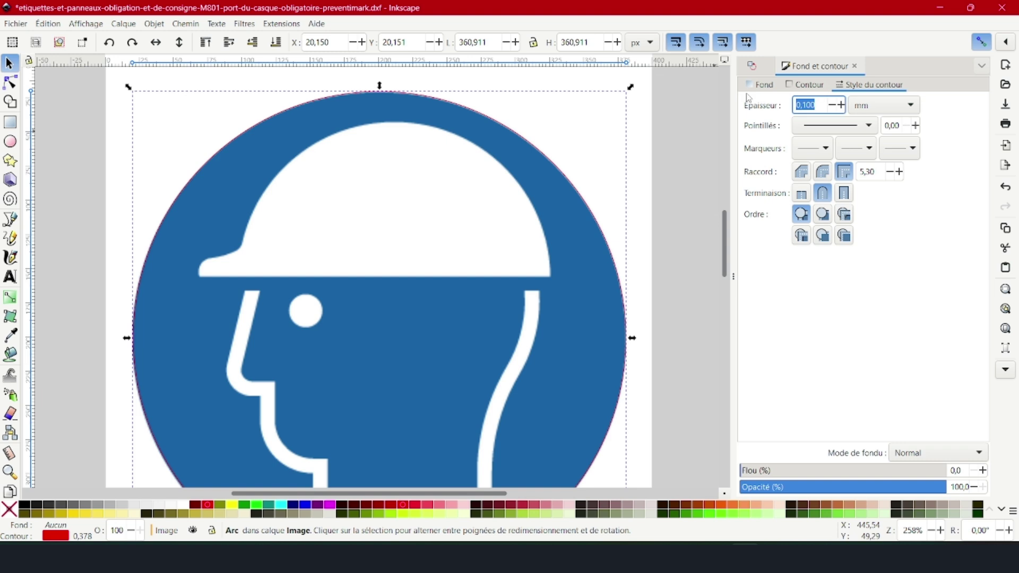
pyautogui.press('Return')
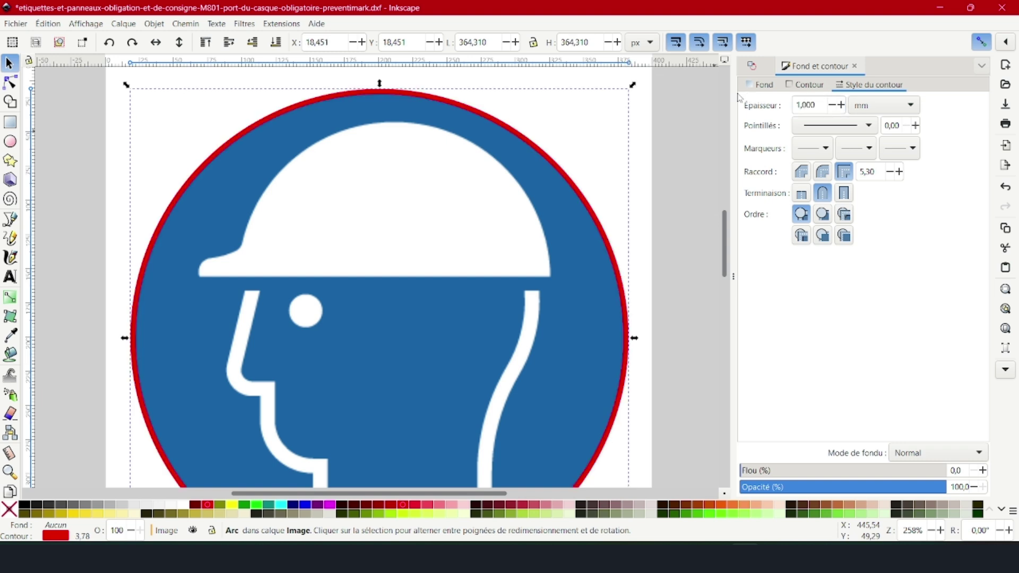
pyautogui.click(807, 105)
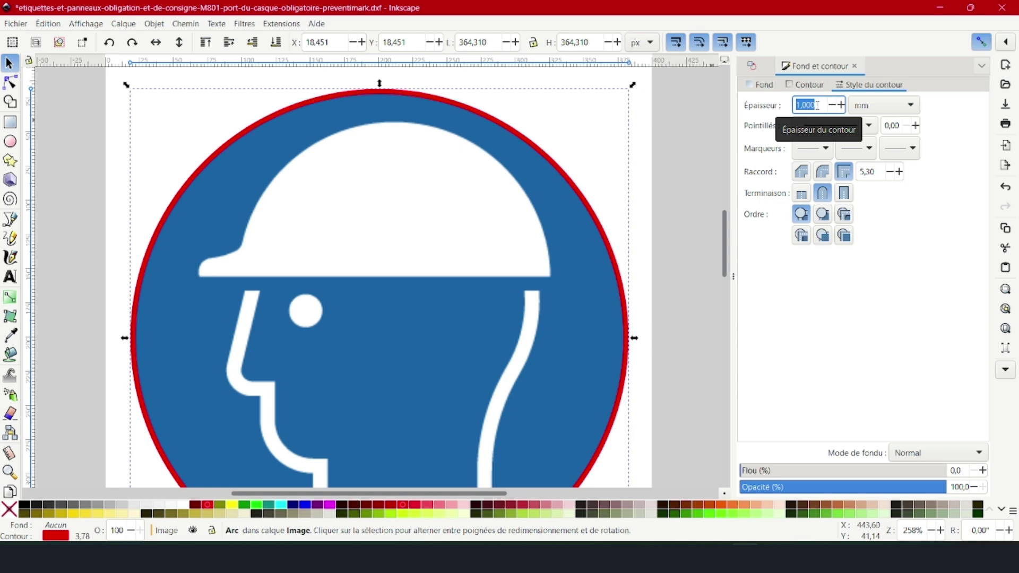
pyautogui.write('0')
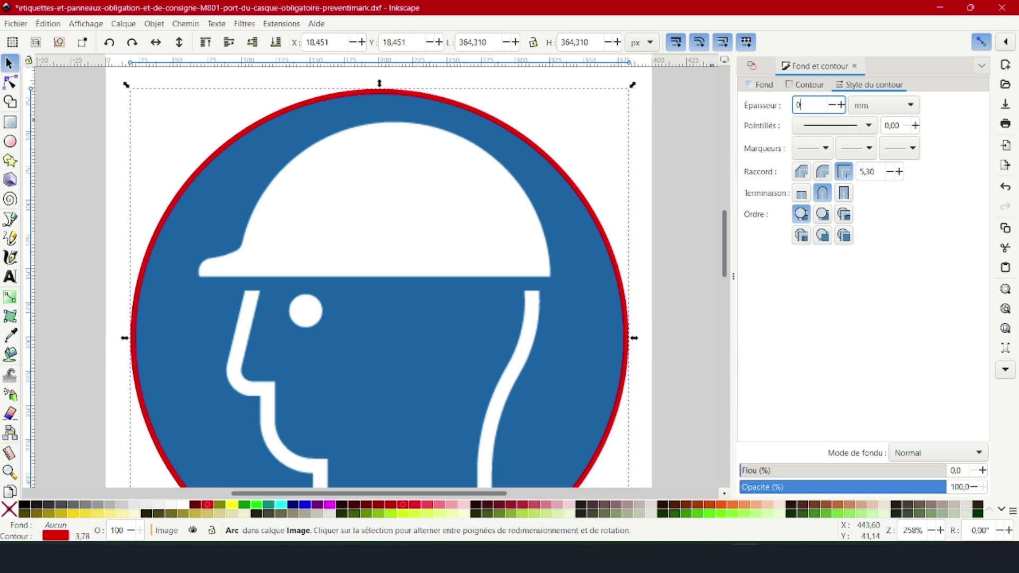
pyautogui.press('Return')
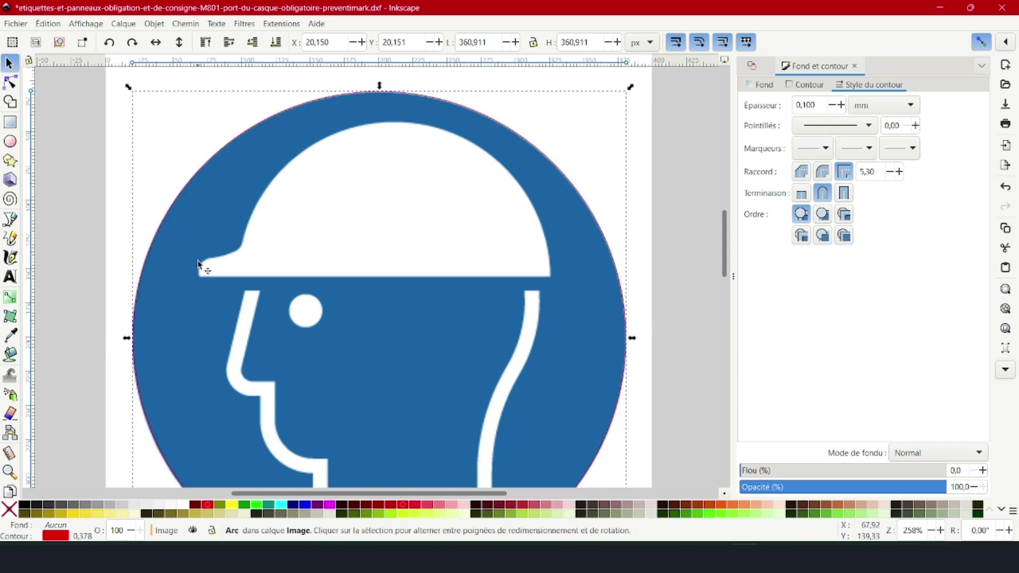
# Step: Trace the white helmet with the Pen tool as a closed straight-segment path from the visor's lower corner, with nodes along the base, dome and visor
pyautogui.scroll(-2, 191, 318)
pyautogui.scroll(-6, 249, 352)
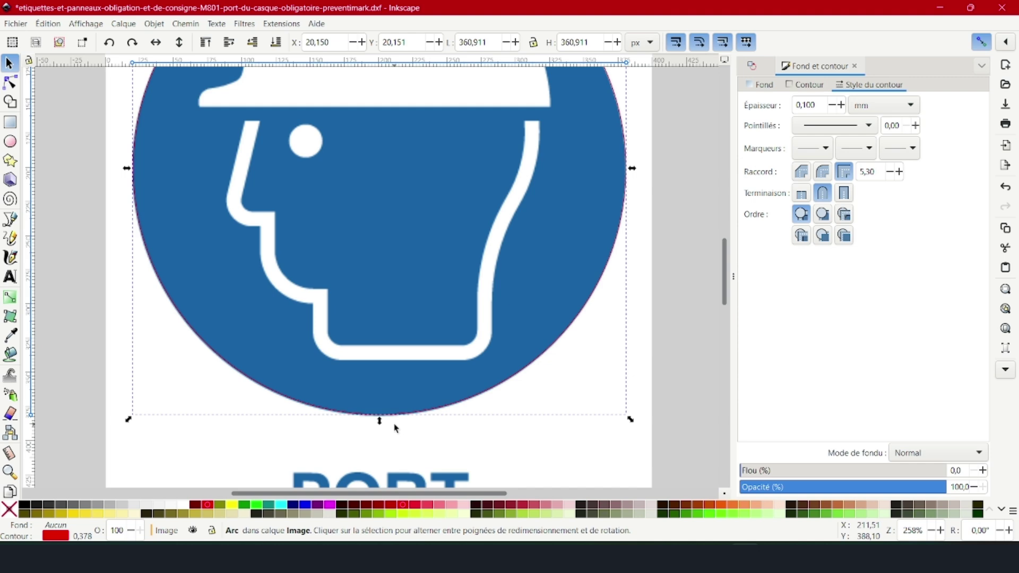
pyautogui.scroll(6, 378, 391)
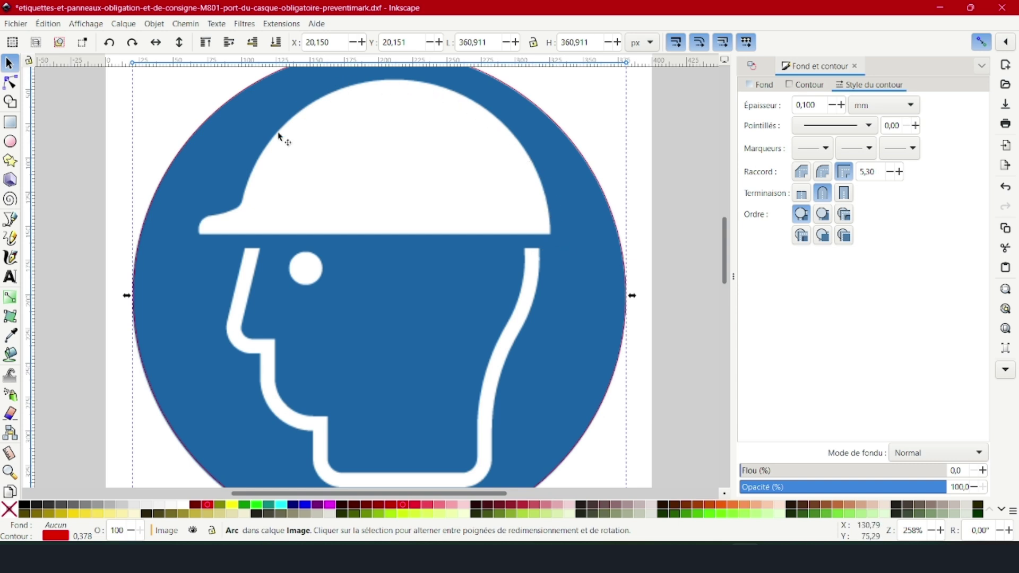
pyautogui.click(10, 220)
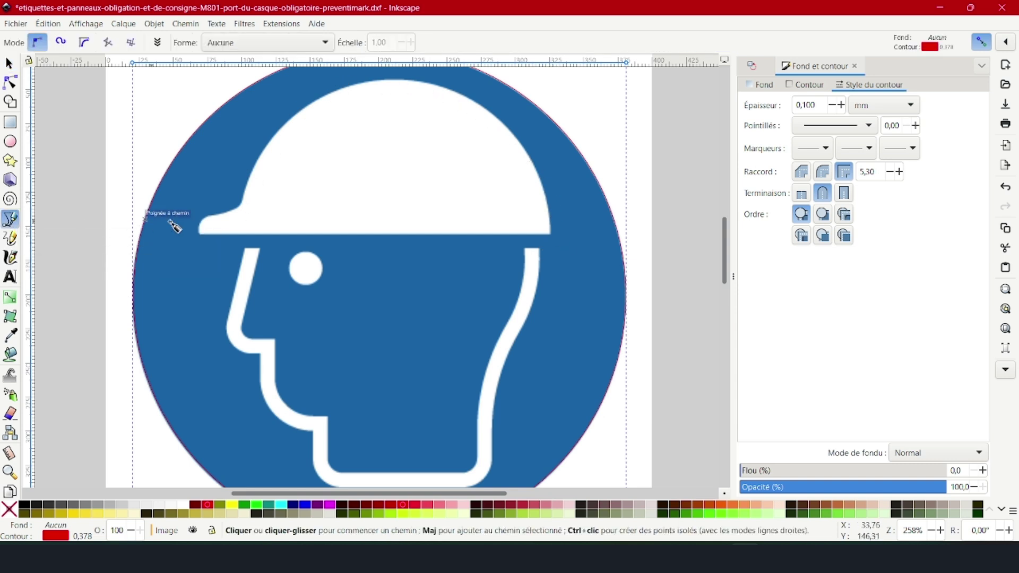
pyautogui.click(199, 234)
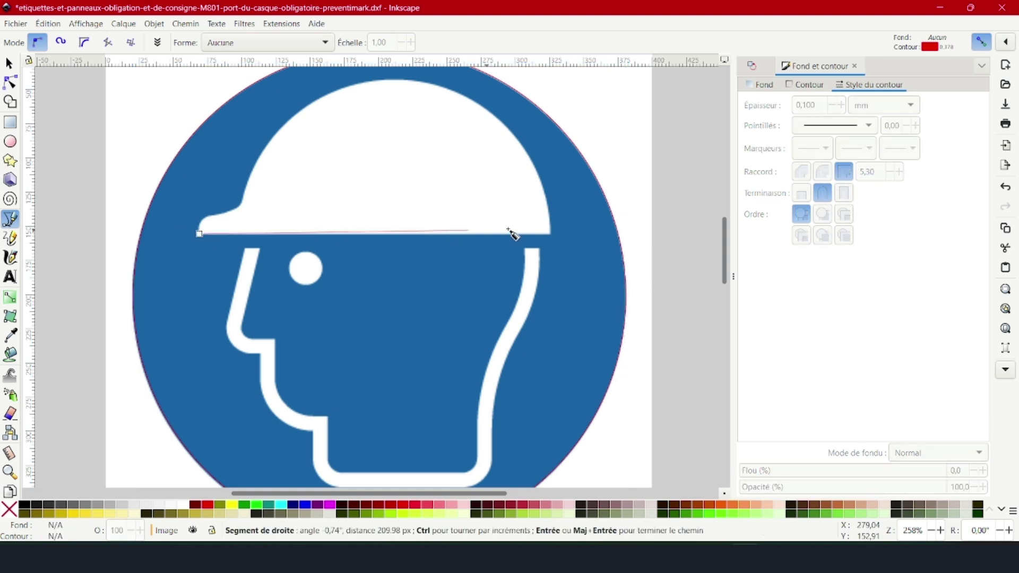
pyautogui.click(551, 234)
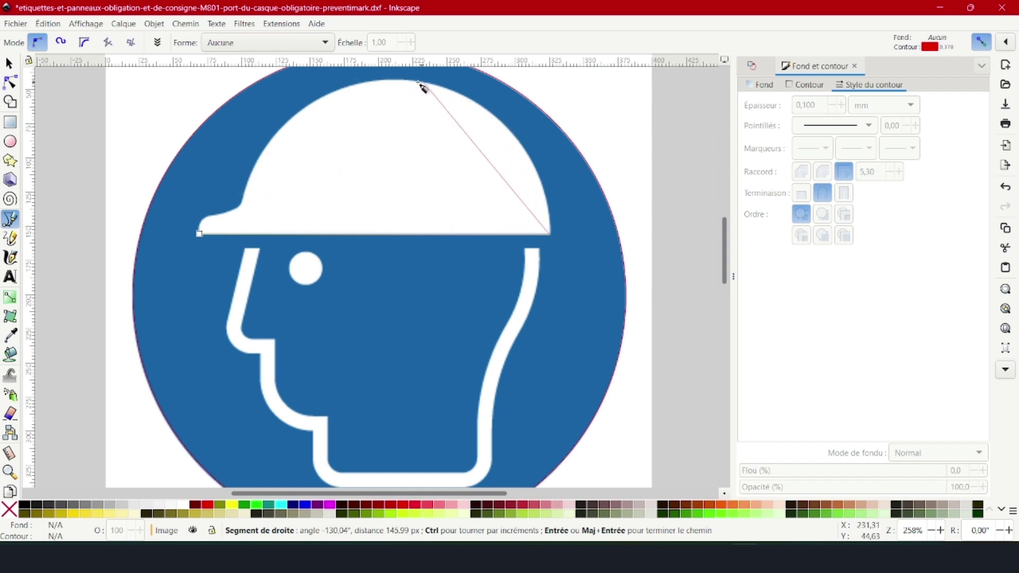
pyautogui.click(374, 84)
pyautogui.click(274, 138)
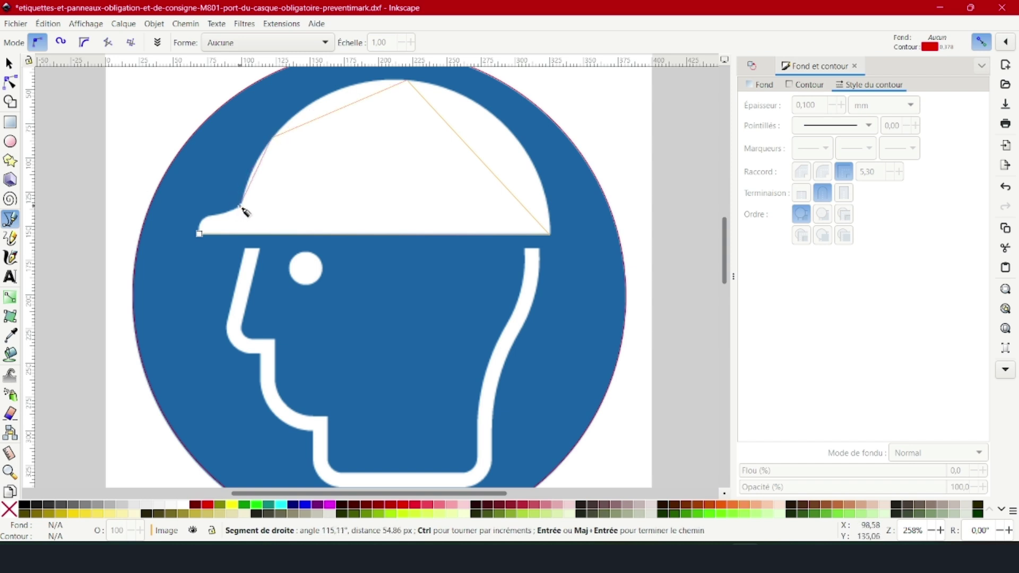
pyautogui.click(201, 235)
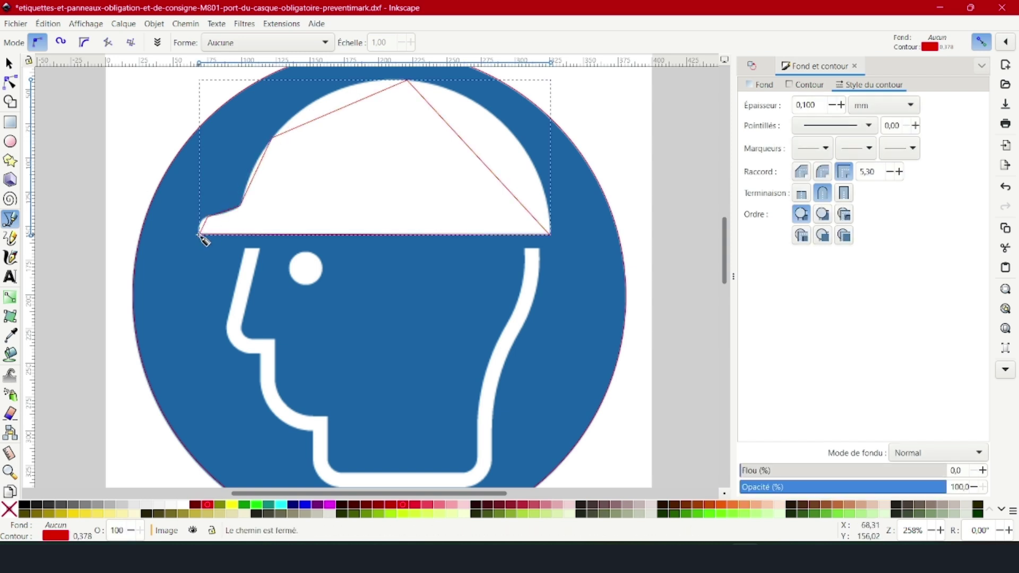
# Step: Make the helmet path's crown node smooth and stretch its rear handle to bend the dome's back edge along the white shape
pyautogui.click(9, 83)
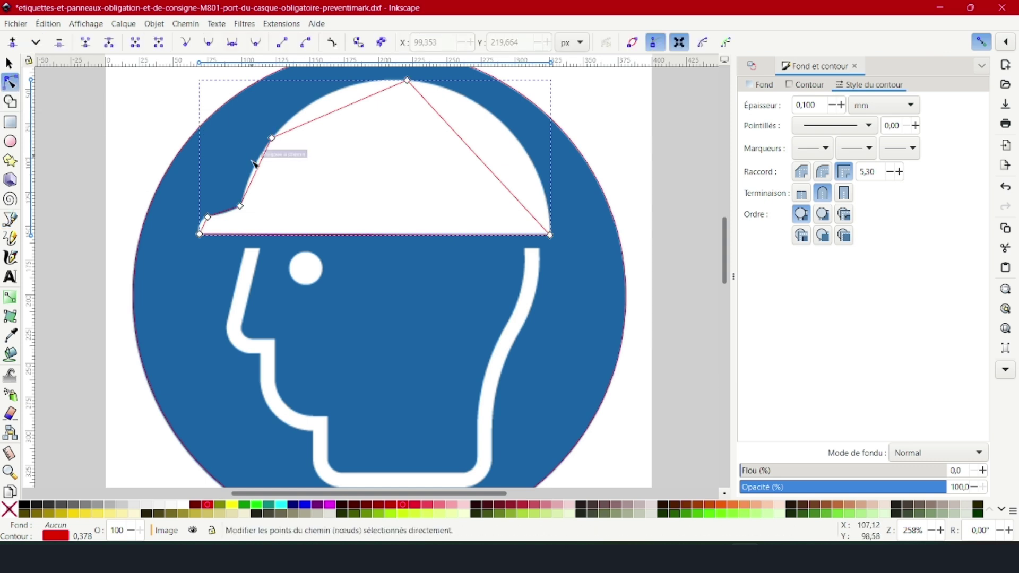
pyautogui.click(408, 81)
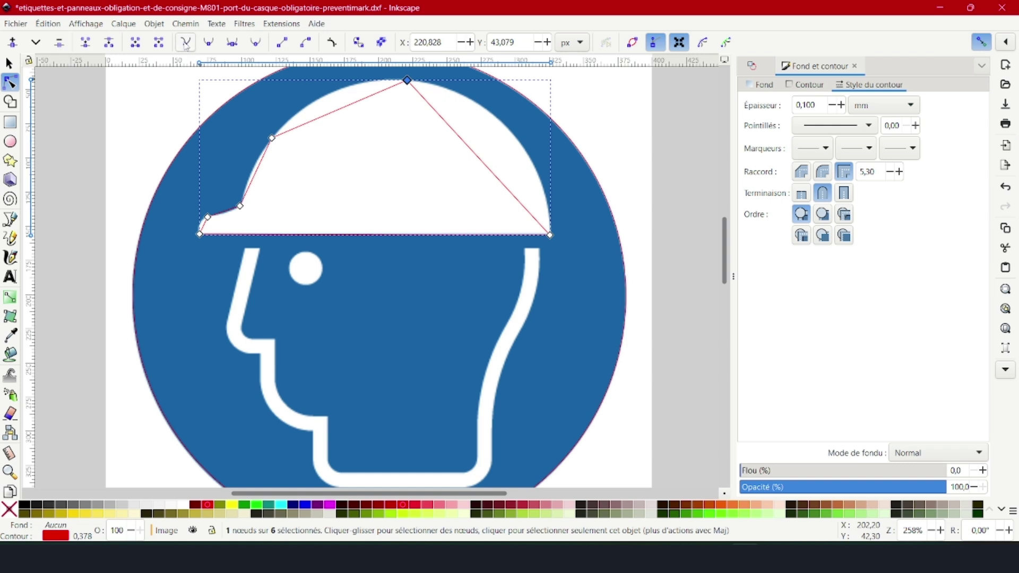
pyautogui.keyDown('ctrl'); pyautogui.click(409, 81); pyautogui.keyUp('ctrl')
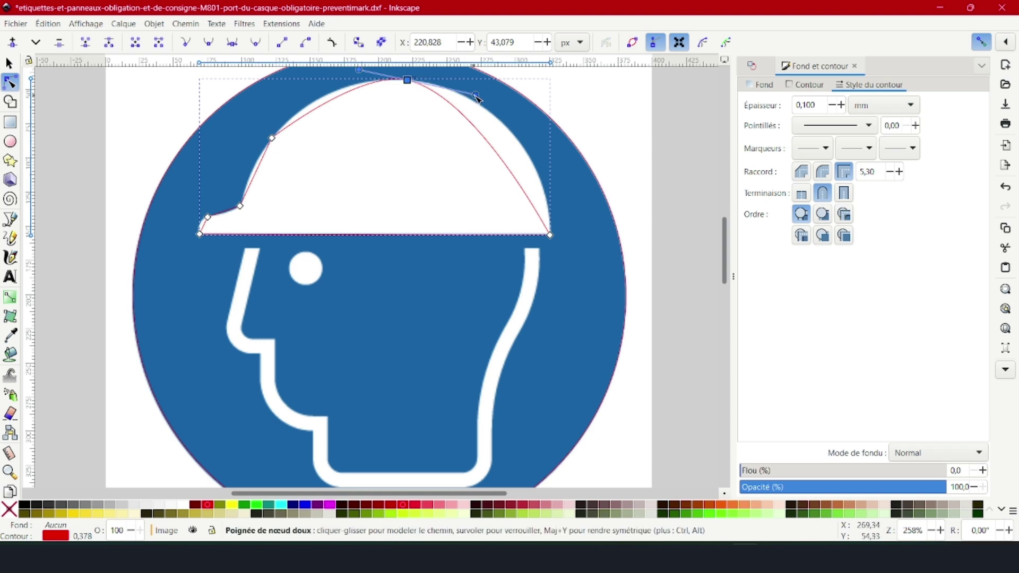
pyautogui.moveTo(476, 96); pyautogui.dragTo(554, 93)
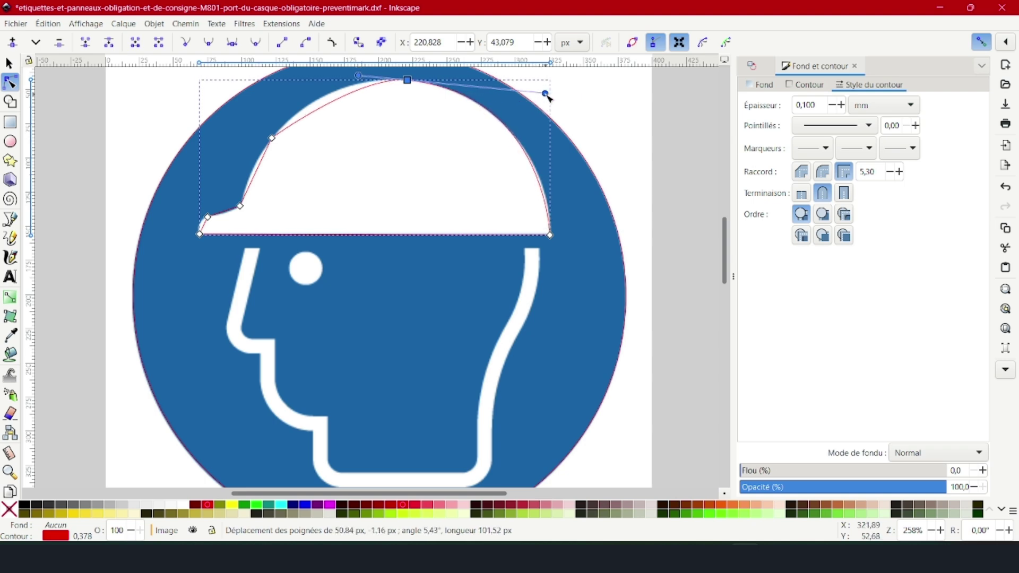
# Step: Shape the handles at the helmet's rear lower corner, one along the base and one upward, and nudge the crown node forward
pyautogui.moveTo(552, 226)
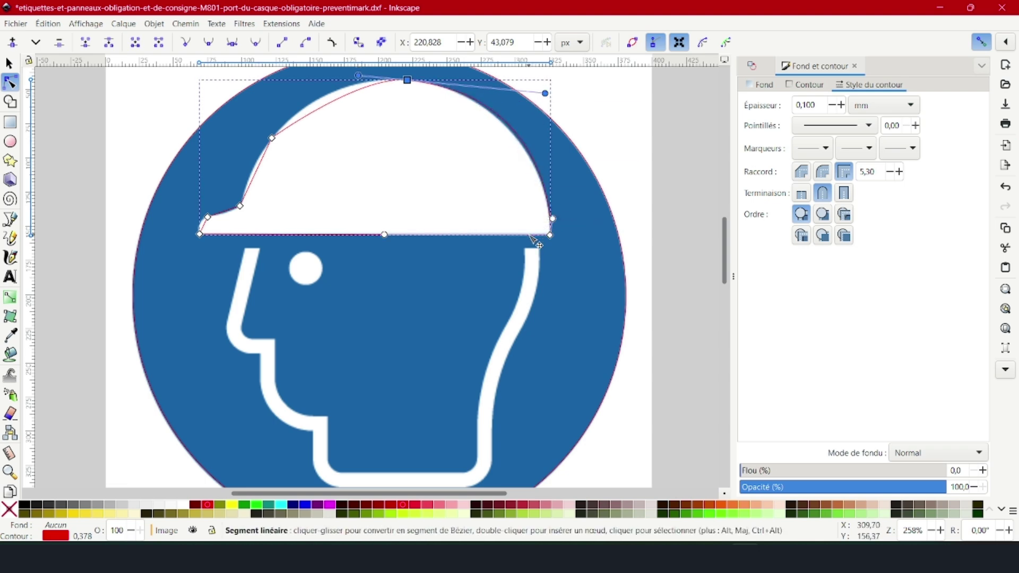
pyautogui.moveTo(389, 237); pyautogui.dragTo(484, 227)
pyautogui.moveTo(553, 219); pyautogui.dragTo(550, 190)
pyautogui.moveTo(484, 227); pyautogui.dragTo(462, 237)
pyautogui.moveTo(550, 190)
pyautogui.mouseDown()
pyautogui.moveTo(552, 176)
pyautogui.moveTo(573, 168)
pyautogui.moveTo(591, 189)
pyautogui.moveTo(597, 243)
pyautogui.moveTo(583, 211)
pyautogui.moveTo(555, 196)
pyautogui.mouseUp()
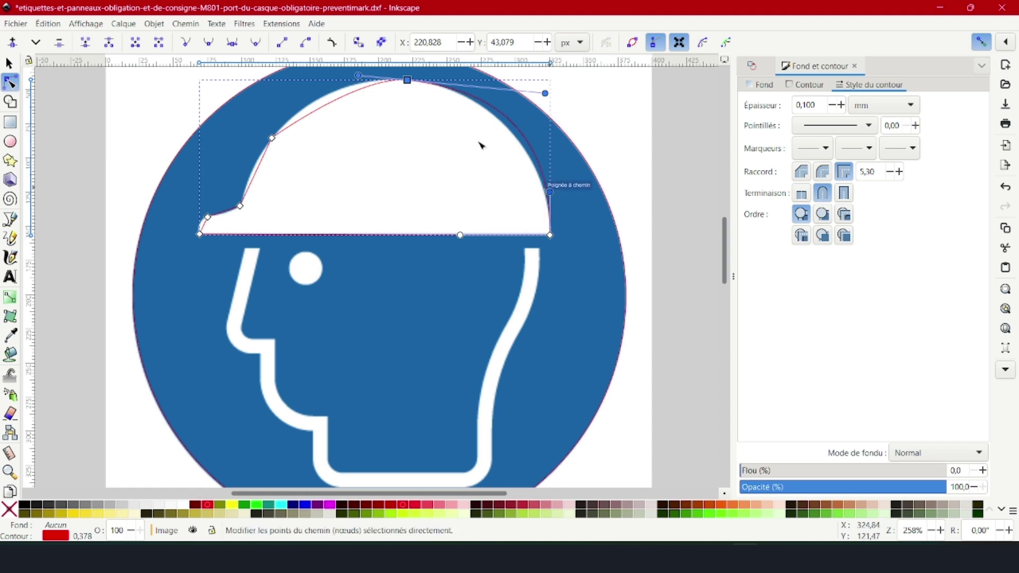
pyautogui.moveTo(408, 79); pyautogui.dragTo(405, 82)
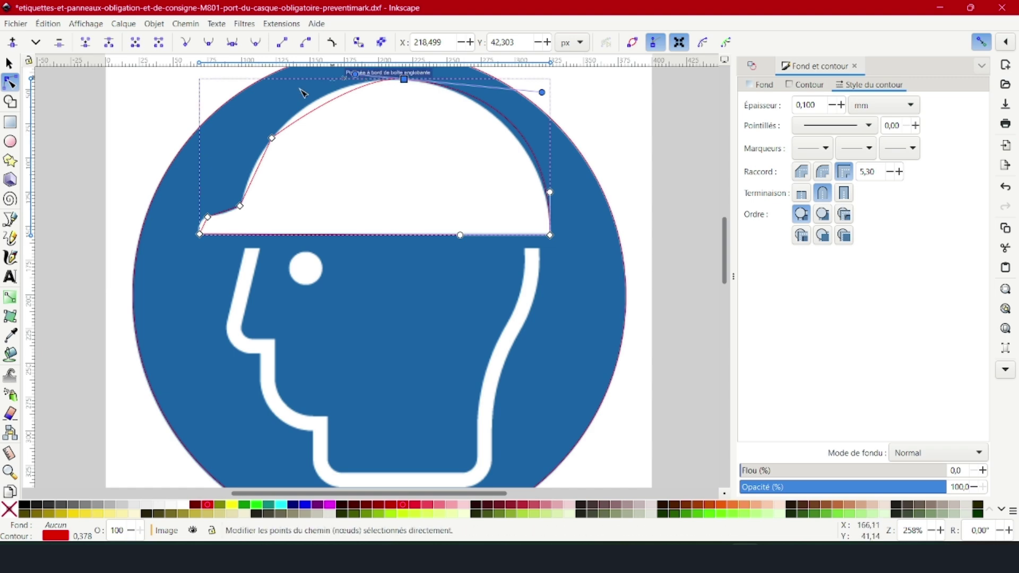
# Step: Make the helmet's front dome node and the two upper visor nodes smooth
pyautogui.click(271, 139)
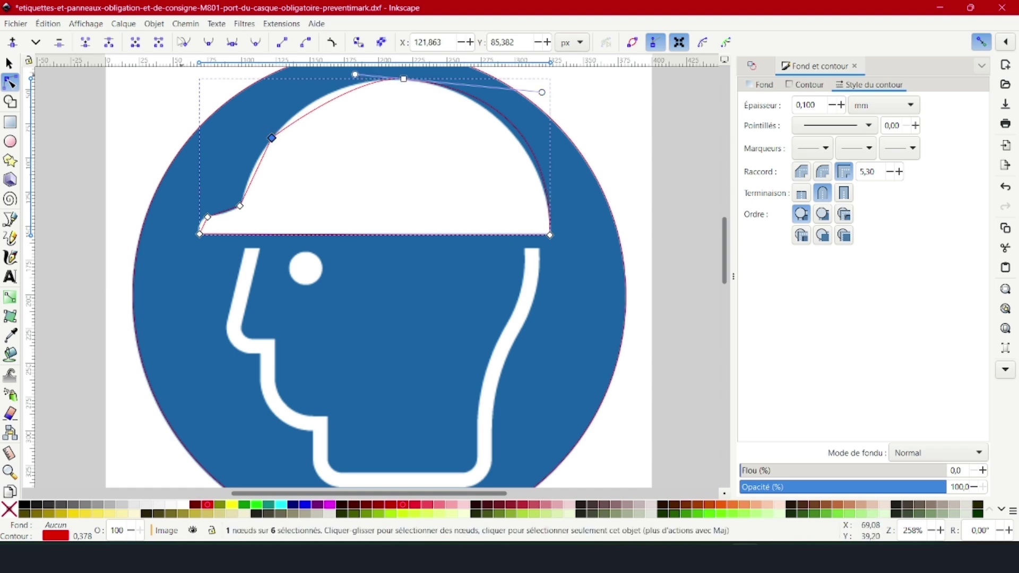
pyautogui.click(211, 45)
pyautogui.moveTo(180, 185); pyautogui.dragTo(263, 231)
pyautogui.click(211, 45)
# Step: Reposition the node where the visor meets the dome and angle its handles to follow the helmet's front edge
pyautogui.scroll(4, 231, 210)
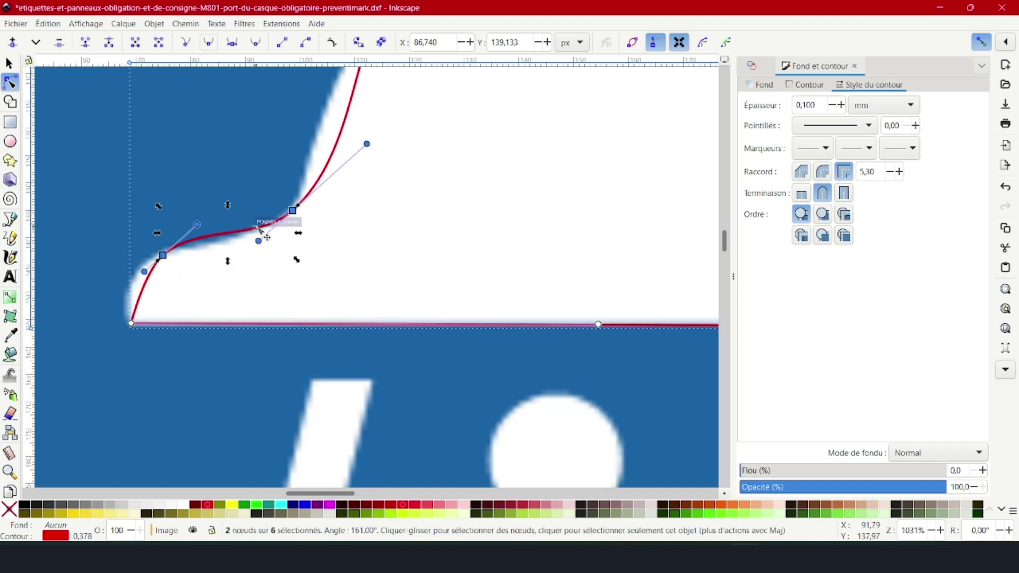
pyautogui.click(296, 227)
pyautogui.moveTo(293, 212); pyautogui.dragTo(284, 219)
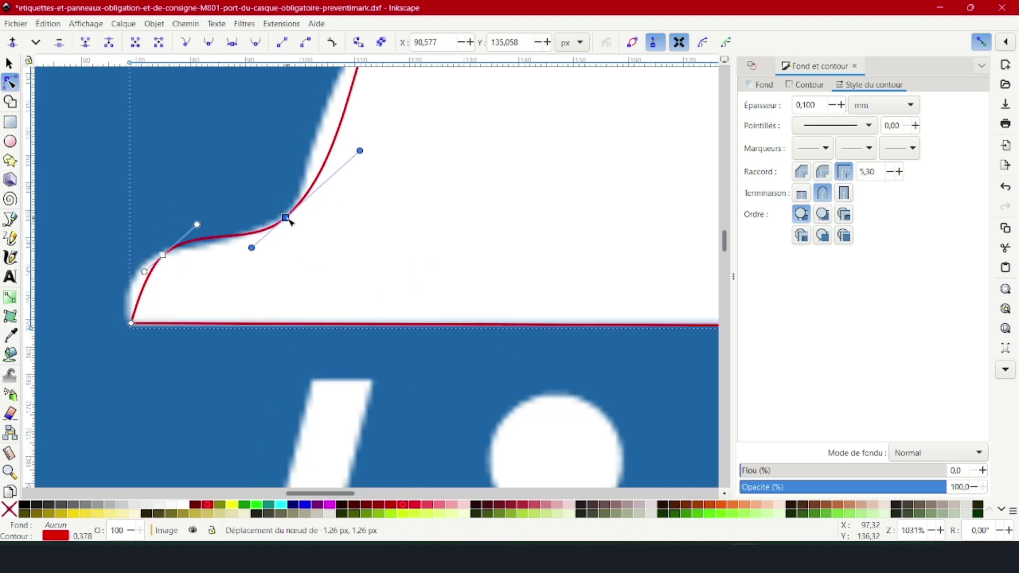
pyautogui.moveTo(357, 152); pyautogui.dragTo(321, 132)
pyautogui.moveTo(284, 219); pyautogui.dragTo(295, 202)
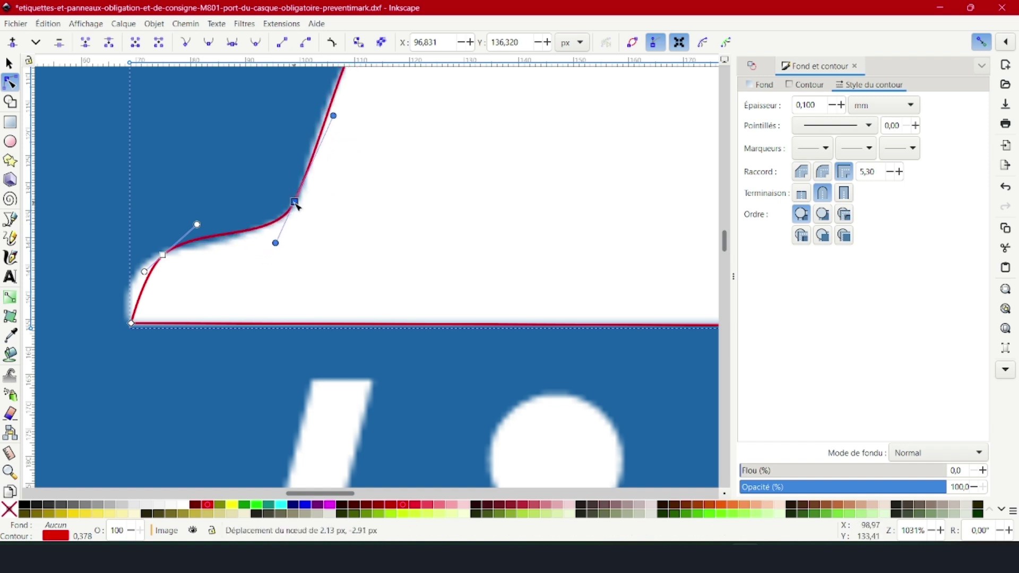
pyautogui.moveTo(332, 112)
pyautogui.mouseDown()
pyautogui.moveTo(321, 88)
pyautogui.moveTo(323, 118)
pyautogui.mouseUp()
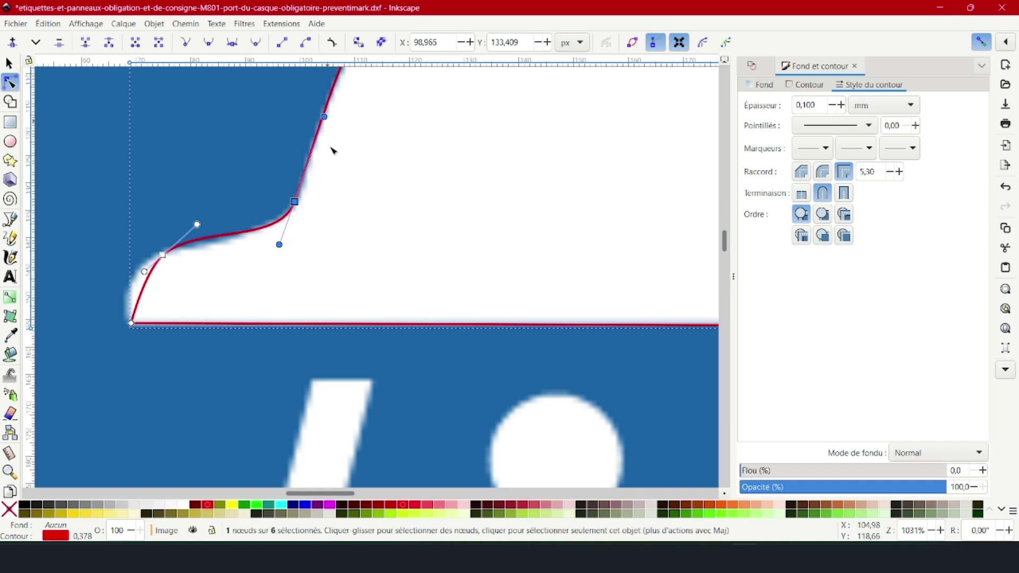
# Step: Fit the visor tip by shifting its smooth node and handle outward and moving the lower corner node onto the white edge
pyautogui.moveTo(163, 257); pyautogui.dragTo(137, 269)
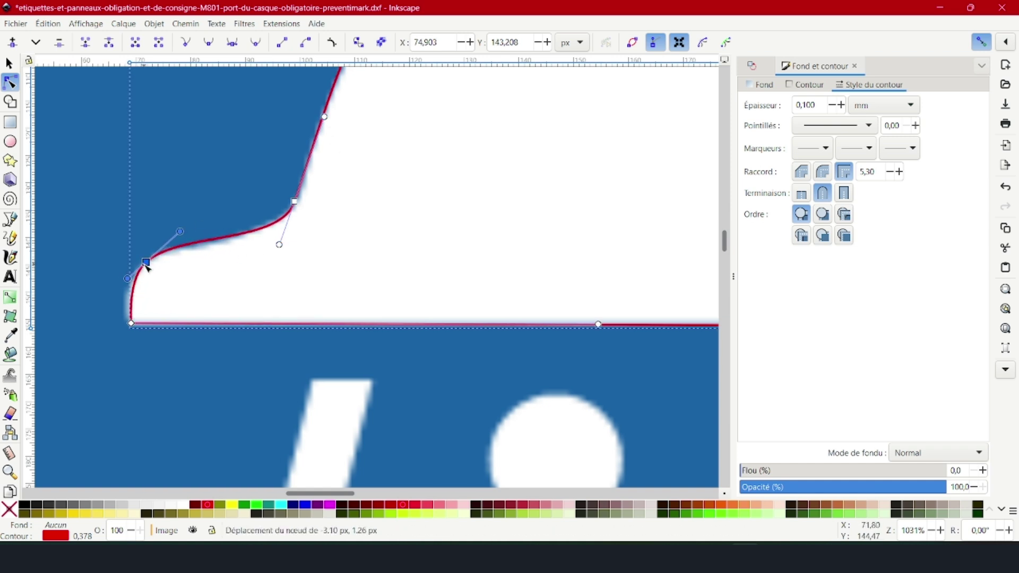
pyautogui.moveTo(174, 237)
pyautogui.mouseDown()
pyautogui.moveTo(228, 173)
pyautogui.moveTo(191, 198)
pyautogui.moveTo(159, 237)
pyautogui.moveTo(165, 251)
pyautogui.moveTo(246, 175)
pyautogui.moveTo(232, 200)
pyautogui.moveTo(177, 242)
pyautogui.mouseUp()
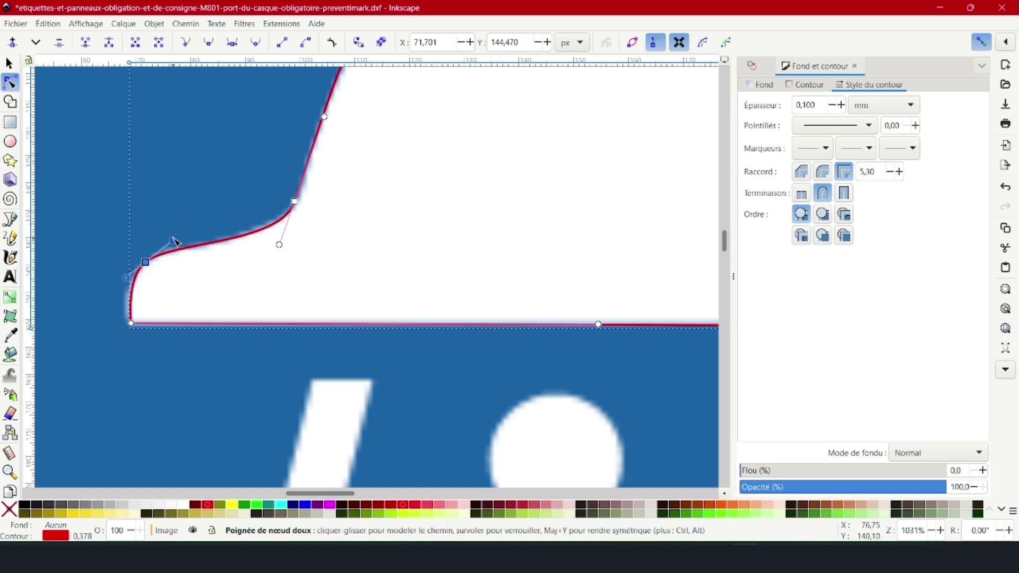
pyautogui.moveTo(132, 324); pyautogui.dragTo(131, 329)
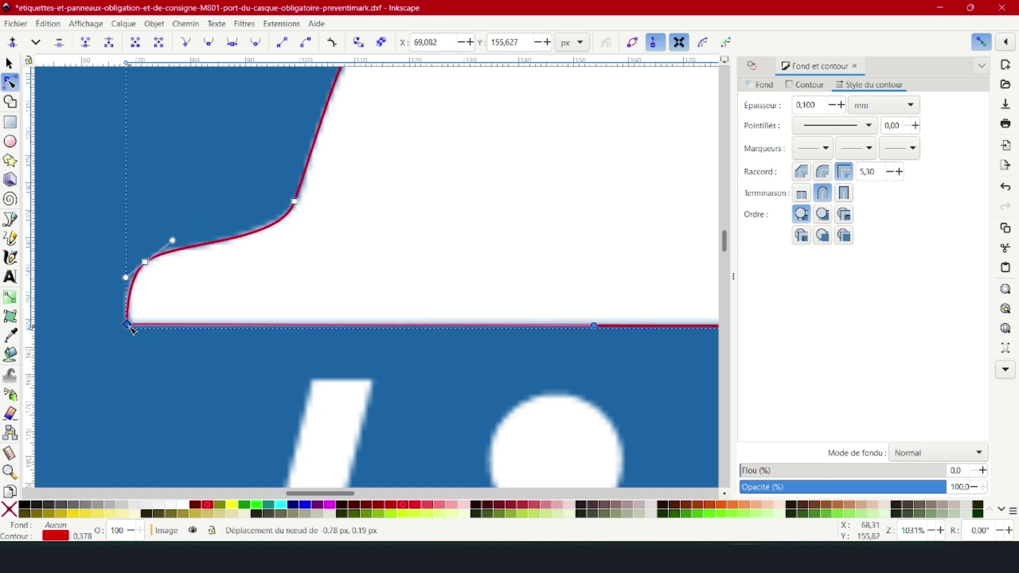
# Step: Shift the crown node slightly forward and adjust both of its handles until the dome curve matches the white helmet
pyautogui.scroll(-4, 180, 359)
pyautogui.scroll(1, 183, 361)
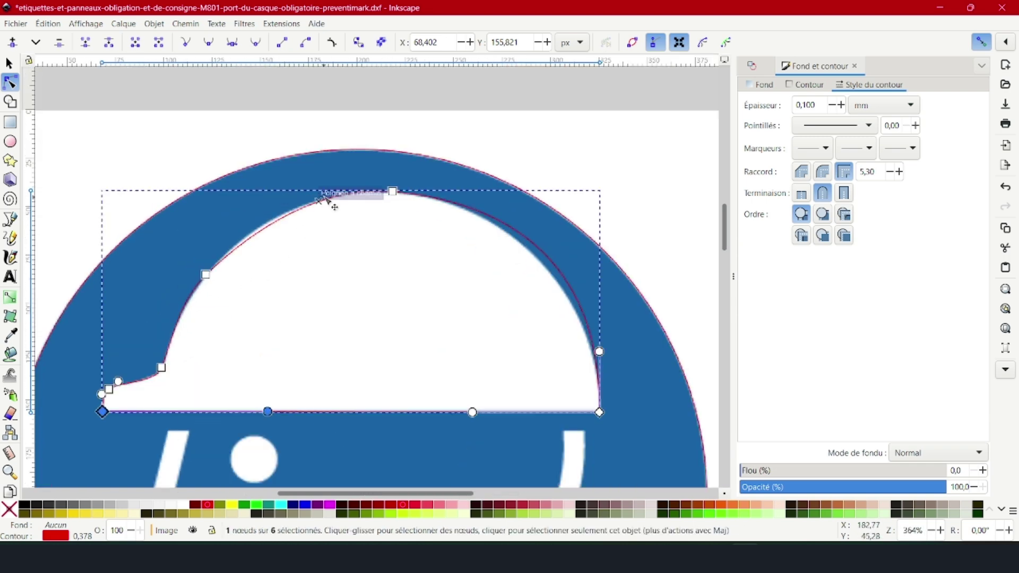
pyautogui.click(393, 191)
pyautogui.moveTo(327, 188); pyautogui.dragTo(295, 190)
pyautogui.moveTo(397, 194); pyautogui.dragTo(387, 195)
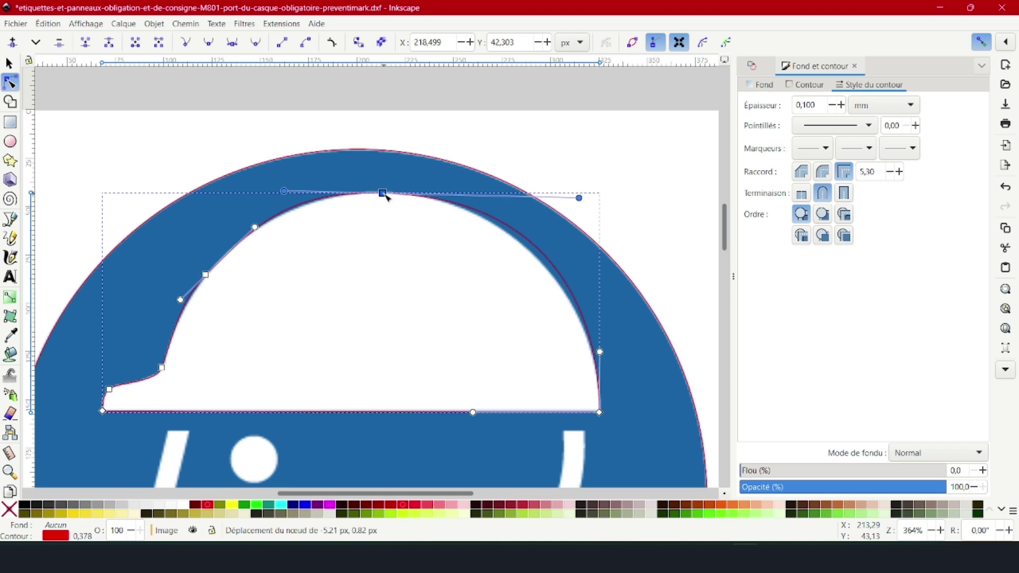
pyautogui.moveTo(581, 199); pyautogui.dragTo(558, 202)
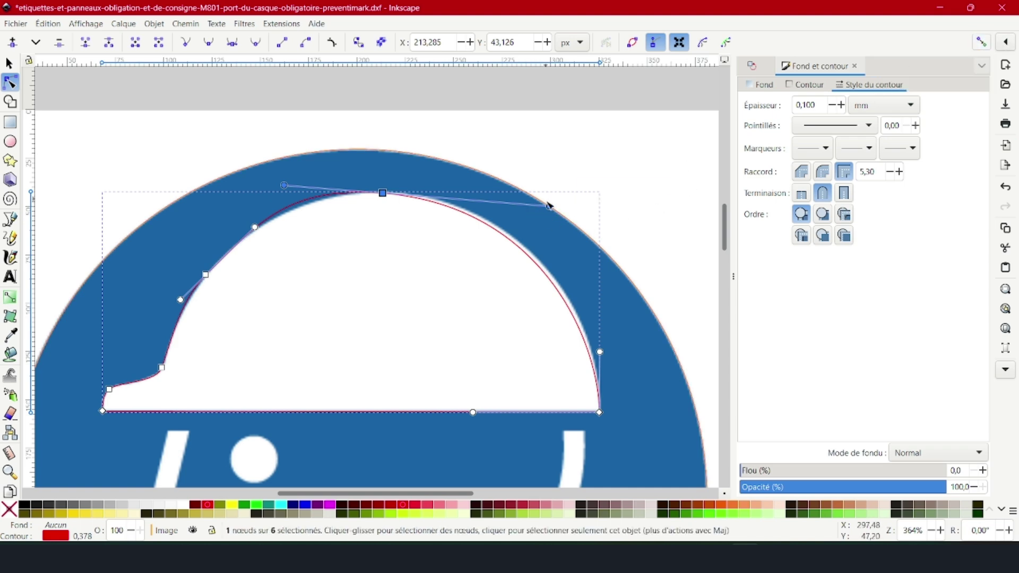
pyautogui.moveTo(549, 206); pyautogui.dragTo(559, 202)
pyautogui.moveTo(292, 191); pyautogui.dragTo(306, 194)
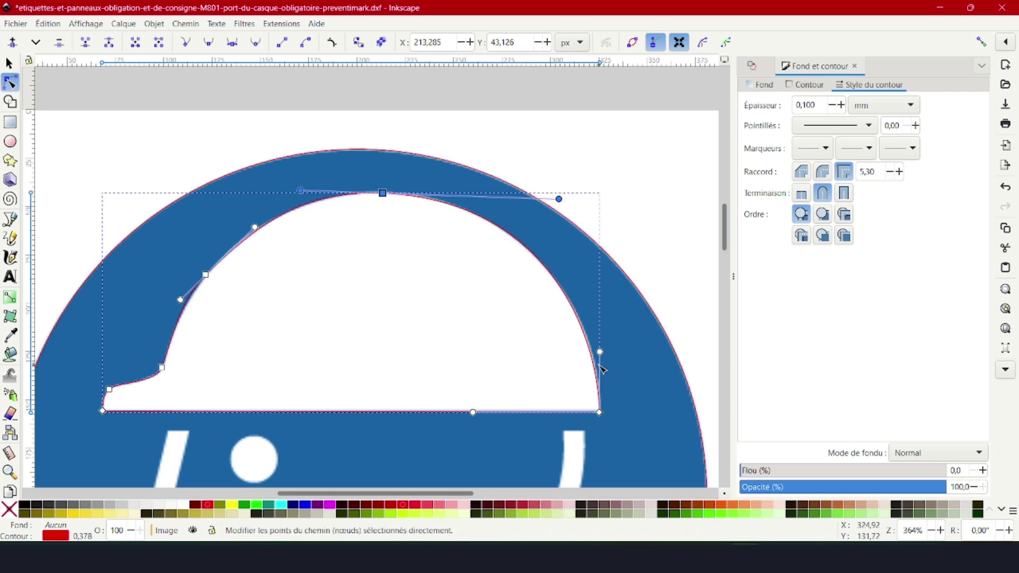
# Step: Adjust the upper handle of the front dome node to the helmet's edge and deselect the helmet path
pyautogui.scroll(-5, 332, 228)
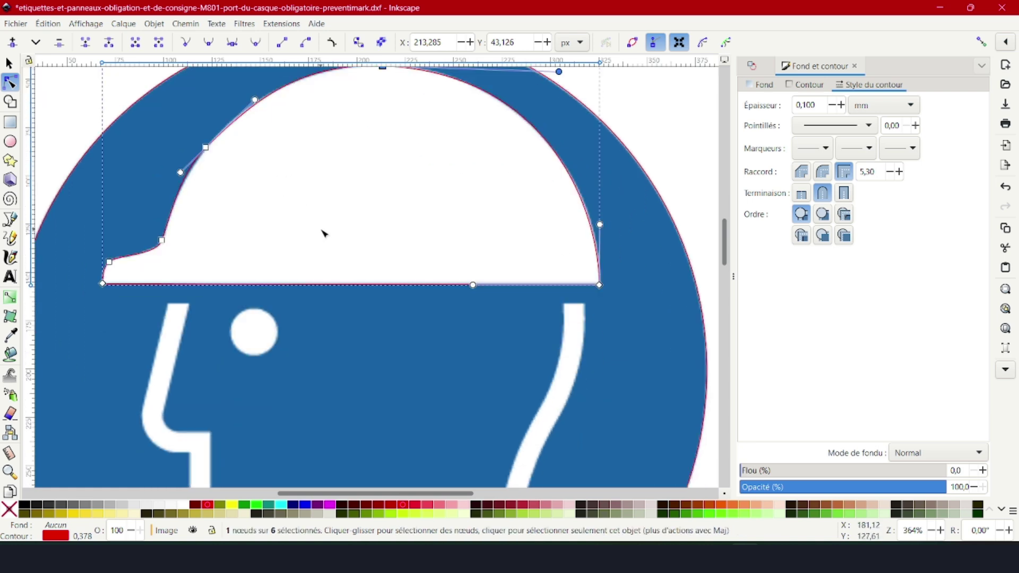
pyautogui.scroll(-3, 329, 202)
pyautogui.scroll(4, 281, 149)
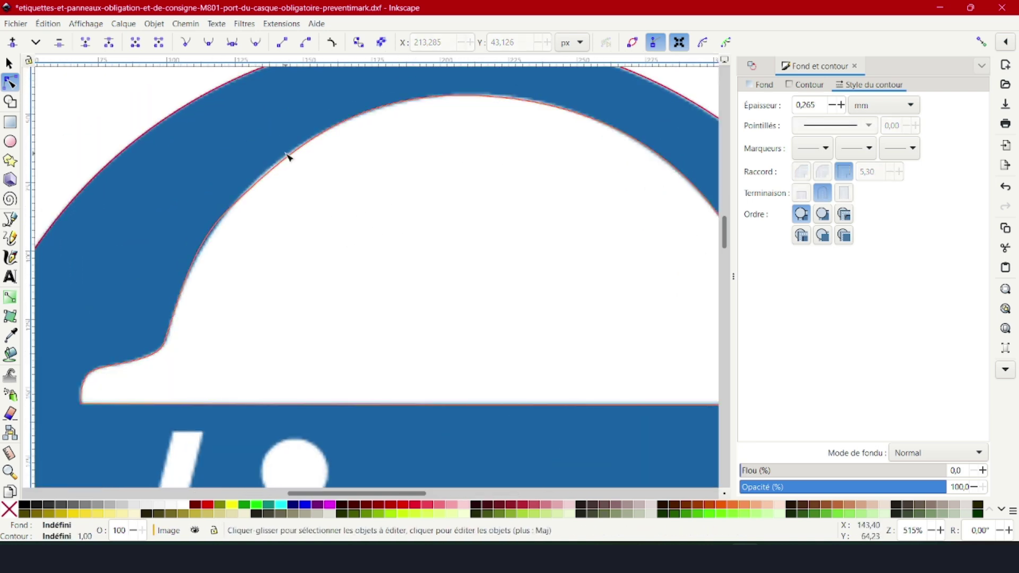
pyautogui.click(227, 212)
pyautogui.moveTo(298, 145); pyautogui.dragTo(285, 144)
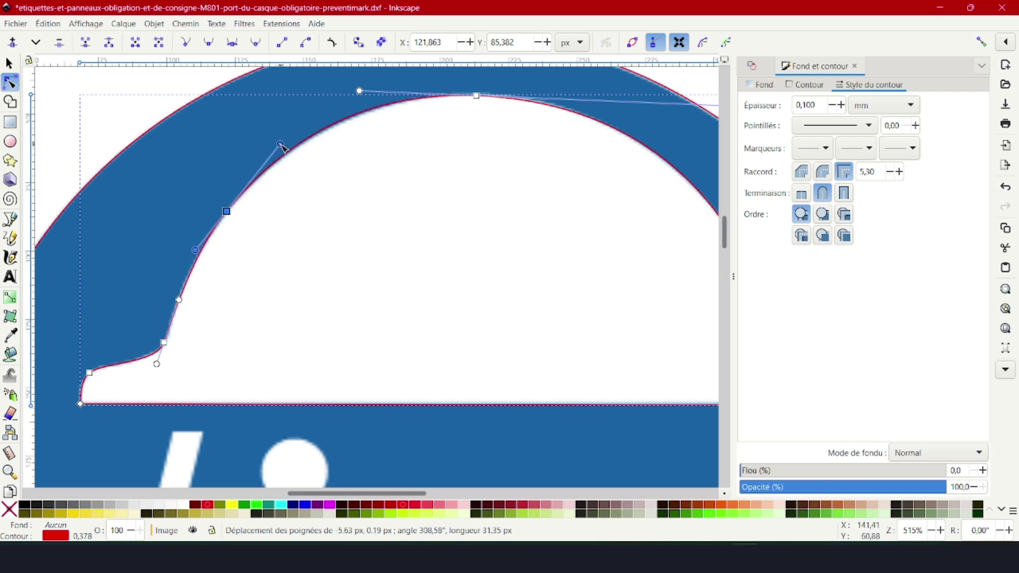
pyautogui.scroll(-4, 291, 144)
pyautogui.press('Escape')
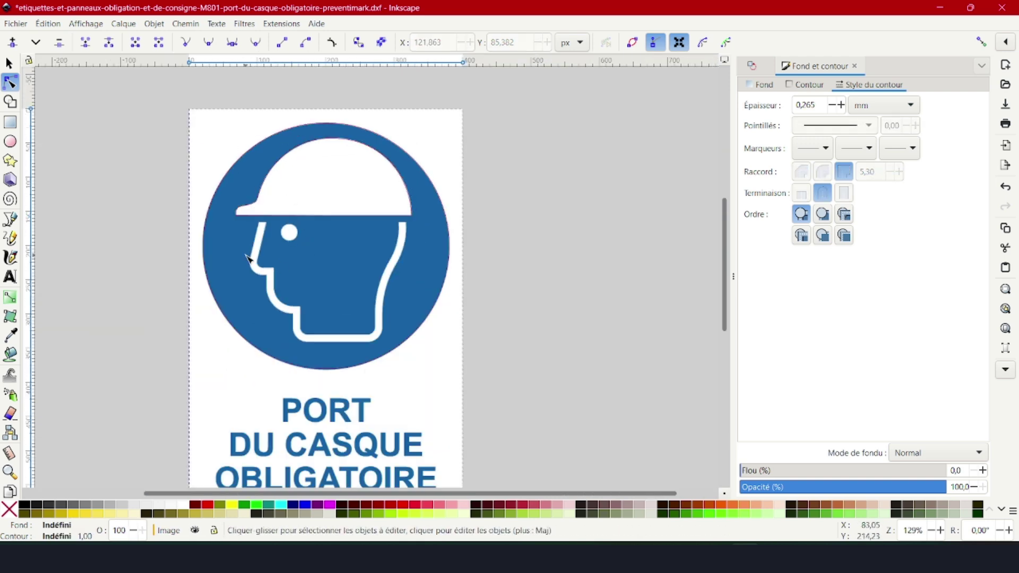
# Step: Trace the inner edge of the white head outline with the Pen tool as an open straight-segment path from forehead to nape
pyautogui.scroll(2, 246, 255)
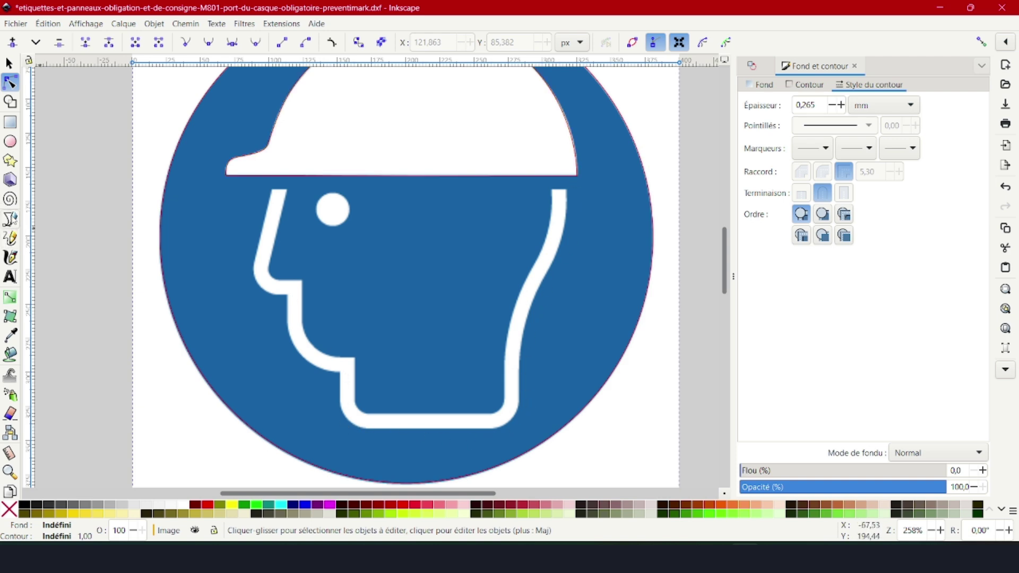
pyautogui.click(10, 219)
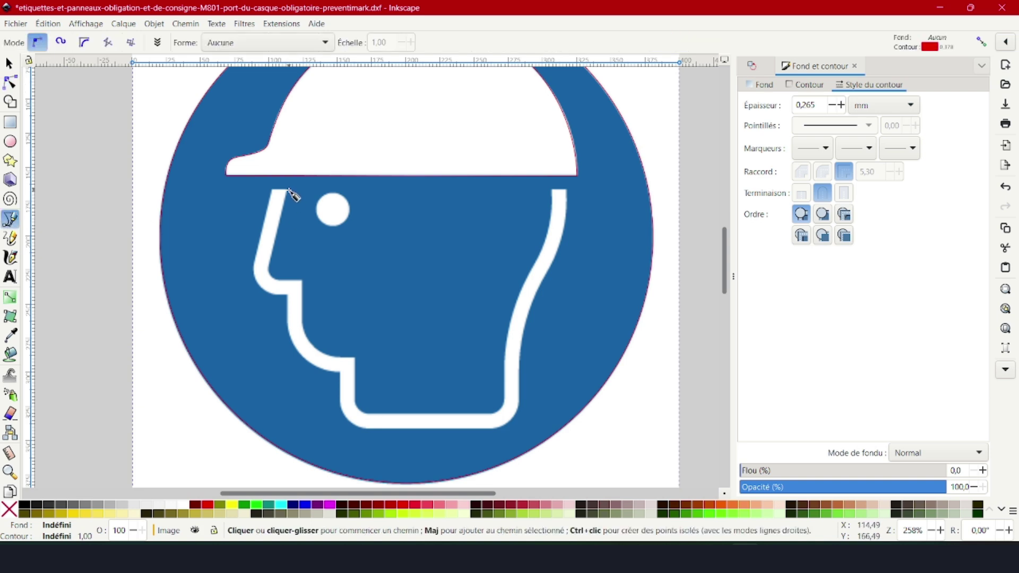
pyautogui.click(288, 189)
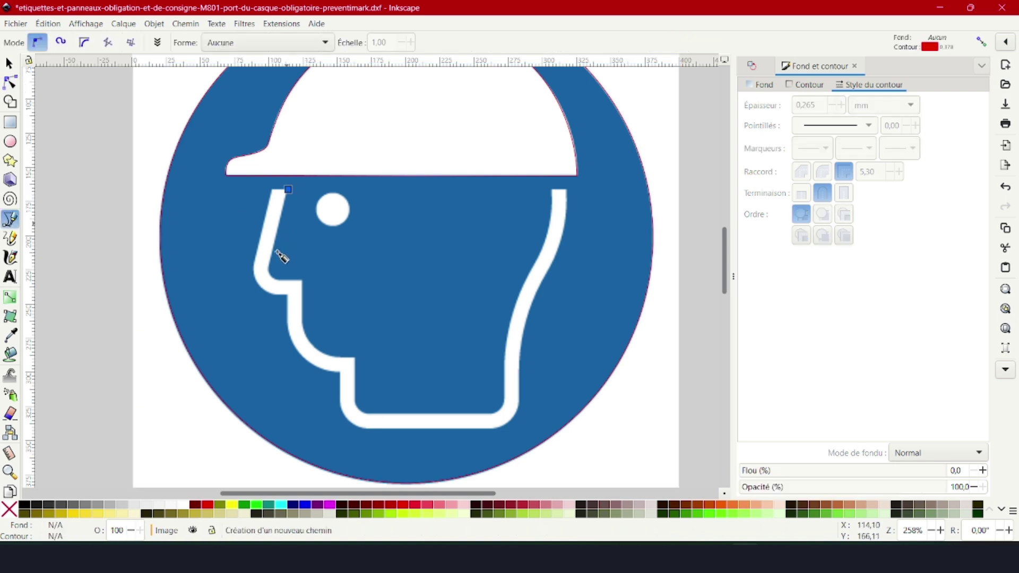
pyautogui.click(269, 277)
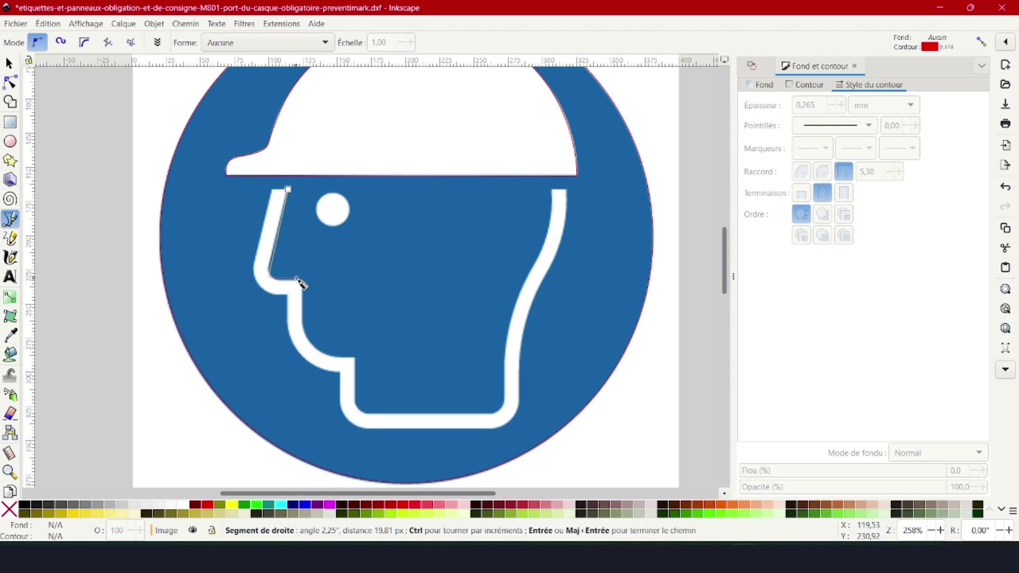
pyautogui.click(302, 281)
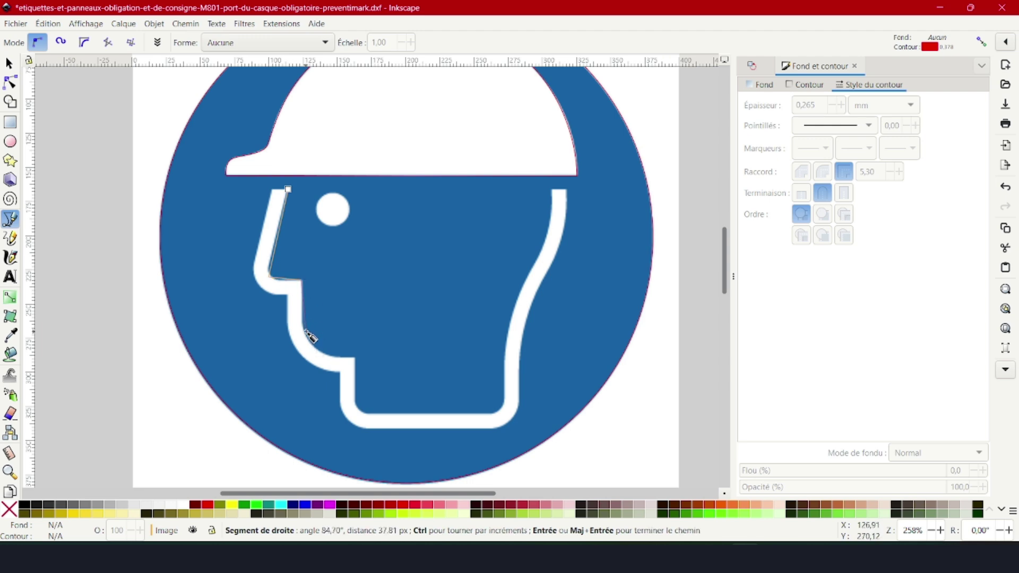
pyautogui.click(329, 356)
pyautogui.click(356, 385)
pyautogui.click(359, 412)
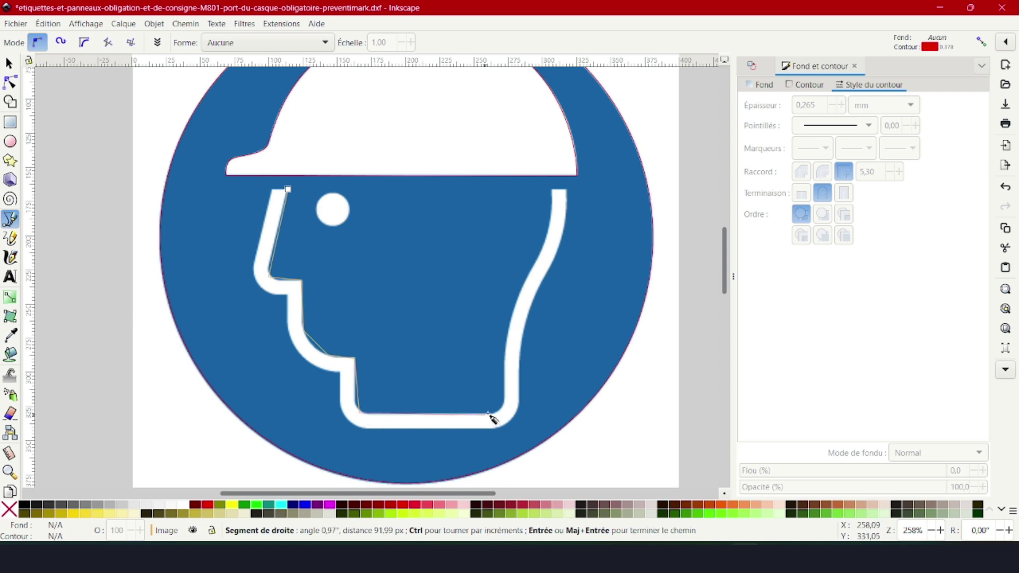
pyautogui.click(499, 413)
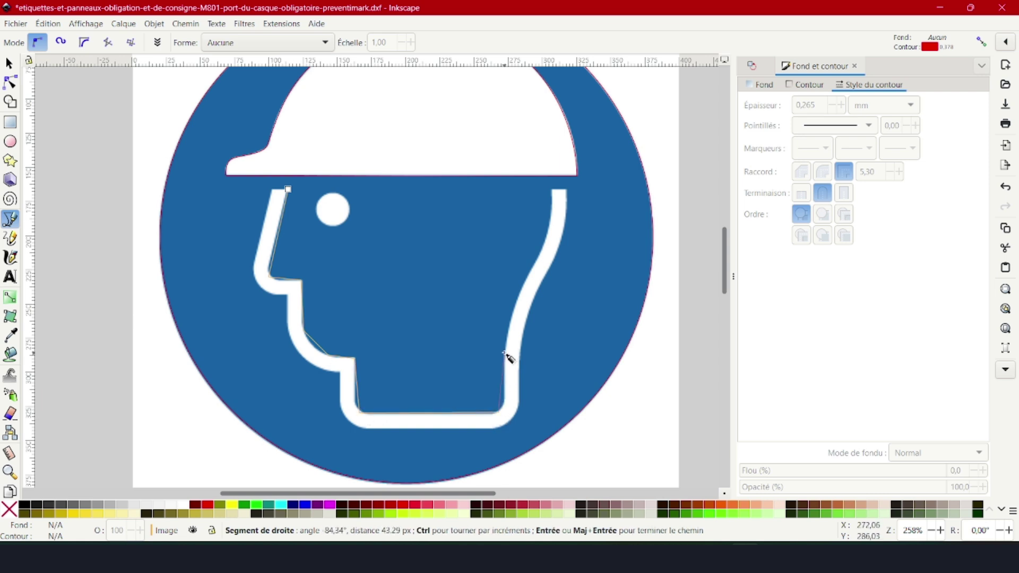
pyautogui.click(508, 336)
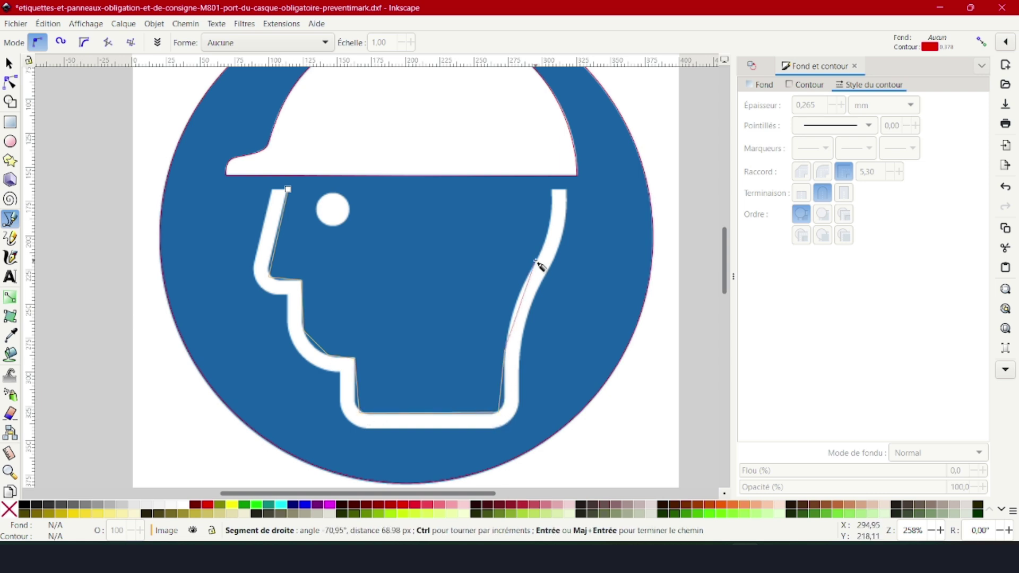
pyautogui.doubleClick(551, 189)
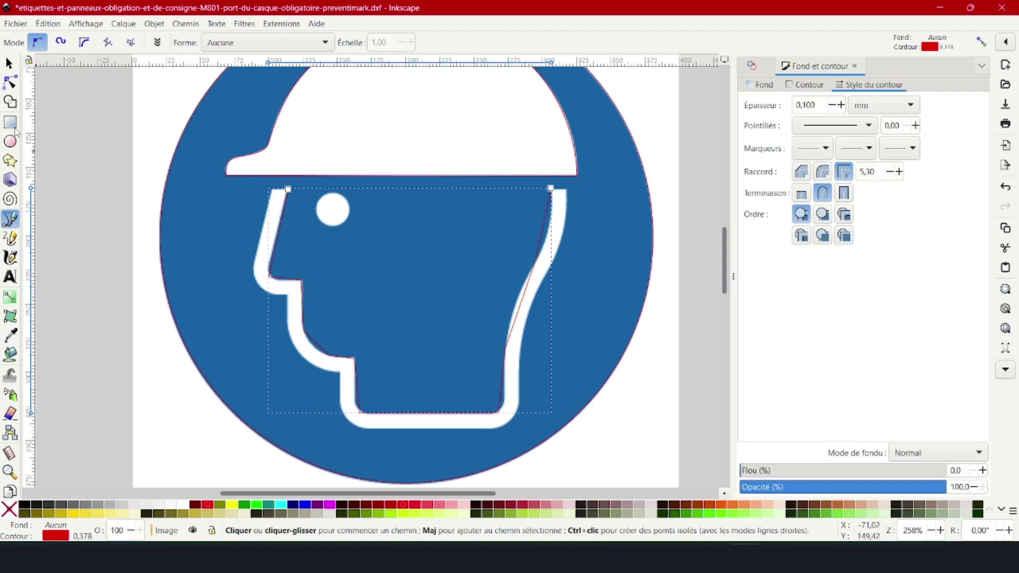
# Step: Make the nose-tip node and the two nodes of the curve between mouth and chin smooth on the head path
pyautogui.press('n')
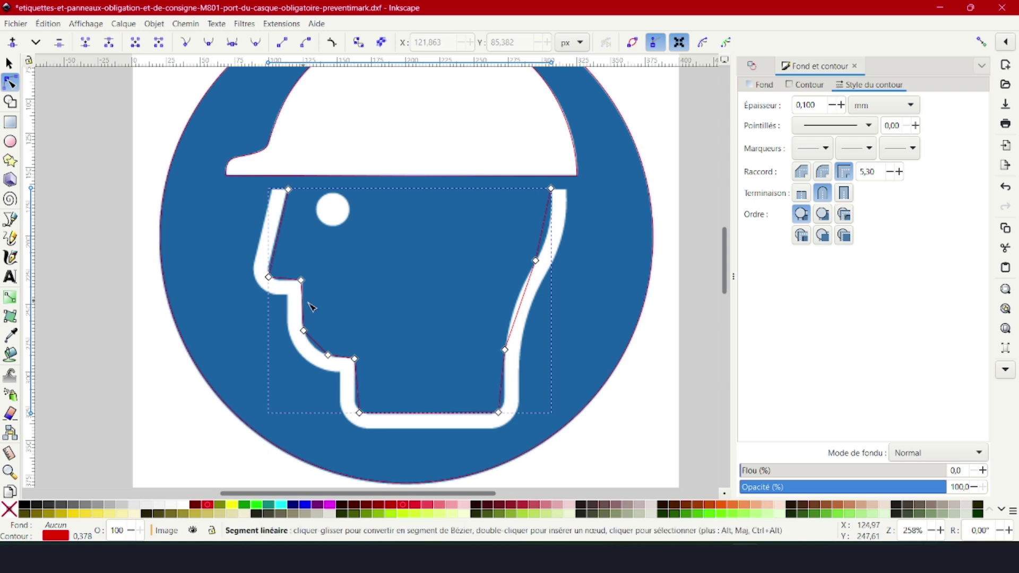
pyautogui.click(269, 277)
pyautogui.click(208, 43)
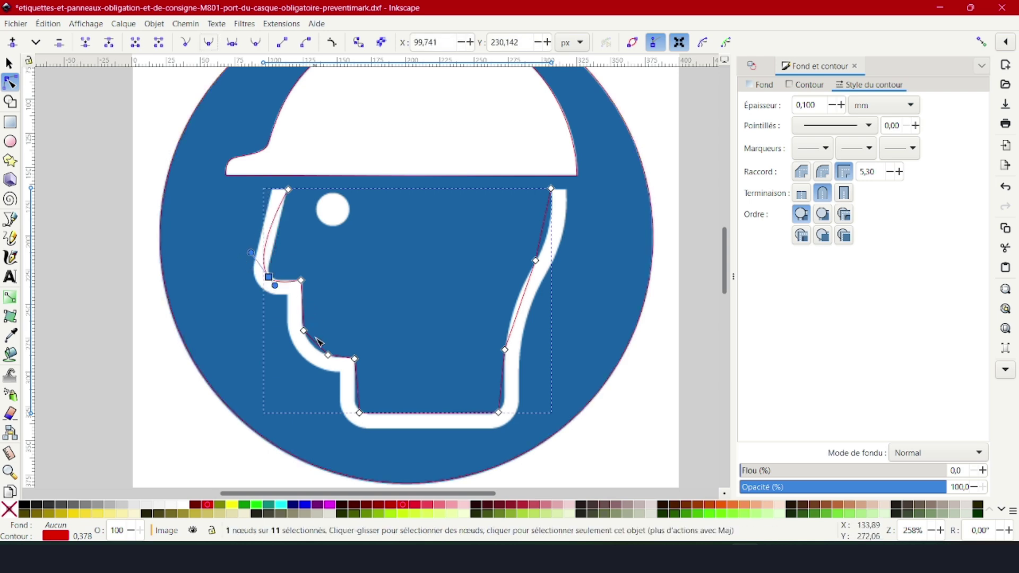
pyautogui.click(325, 352)
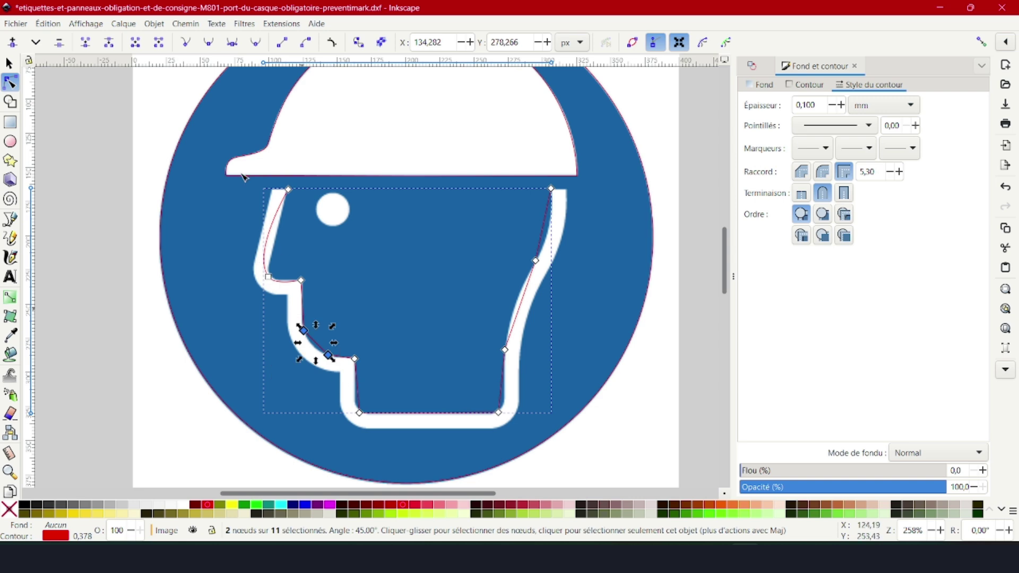
pyautogui.click(208, 43)
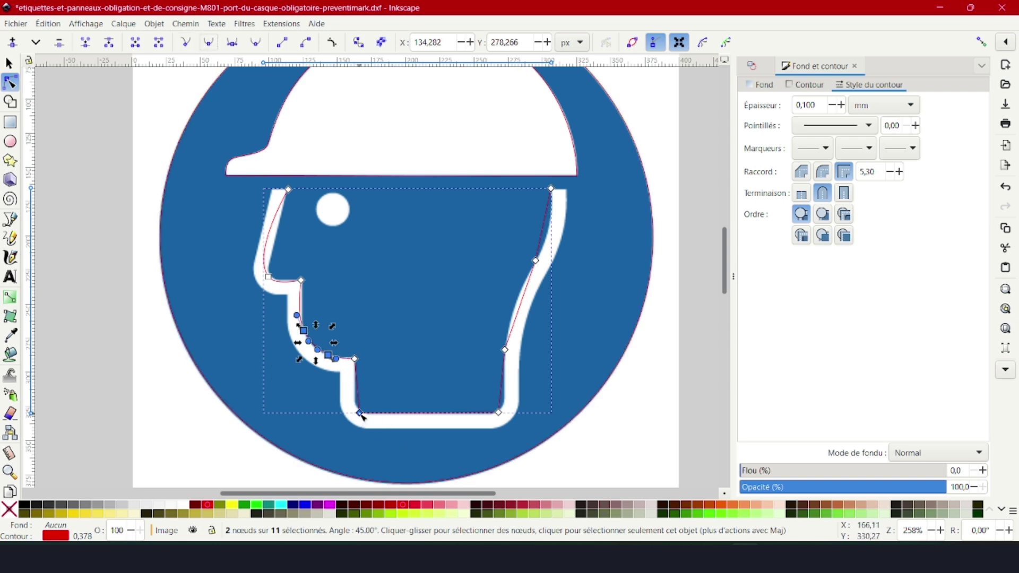
# Step: Make both lower jaw corner nodes and the two nodes along the nape smooth, and deselect the nodes
pyautogui.moveTo(318, 410); pyautogui.dragTo(509, 449)
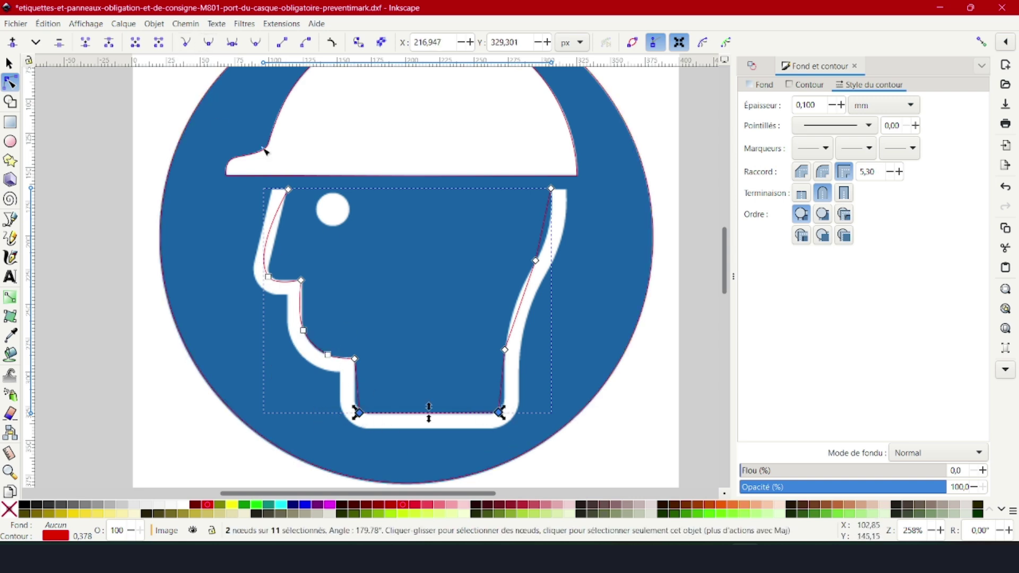
pyautogui.click(214, 48)
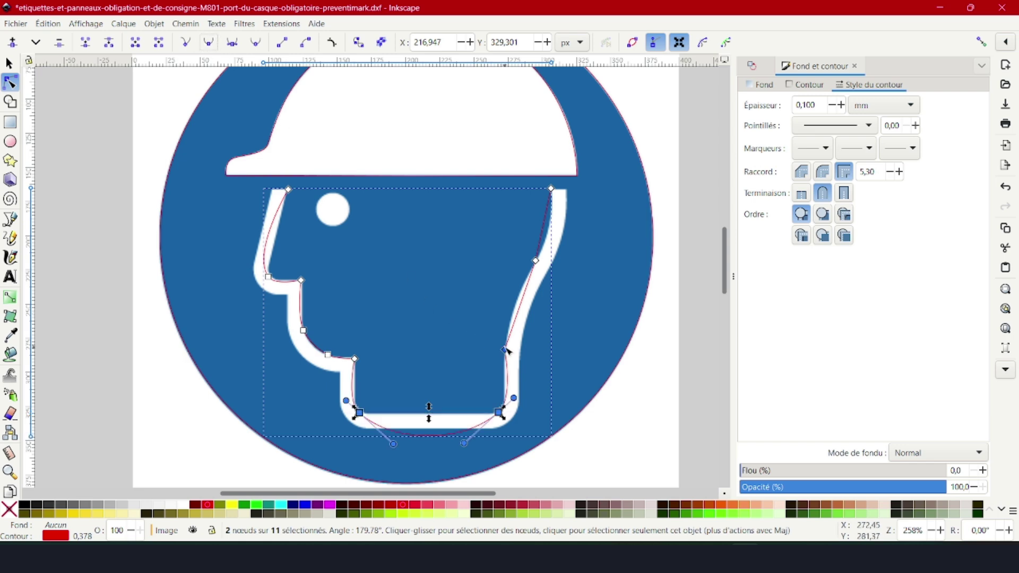
pyautogui.click(505, 351)
pyautogui.click(536, 260)
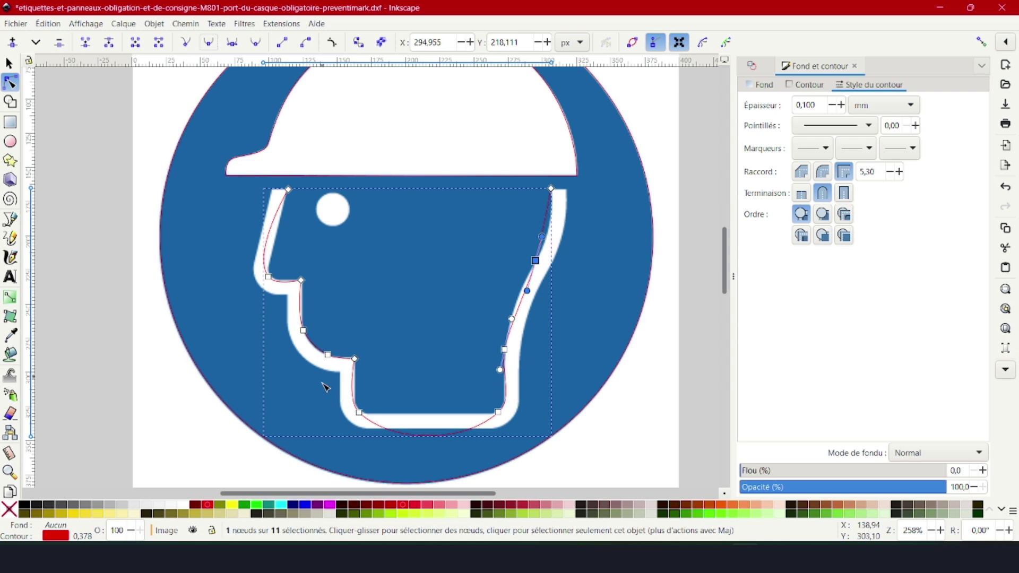
pyautogui.press('Escape')
# Step: Fit the nose tip to the white edge by moving its node and handles and inserting an extra node beneath the nose
pyautogui.scroll(3, 287, 298)
pyautogui.click(281, 279)
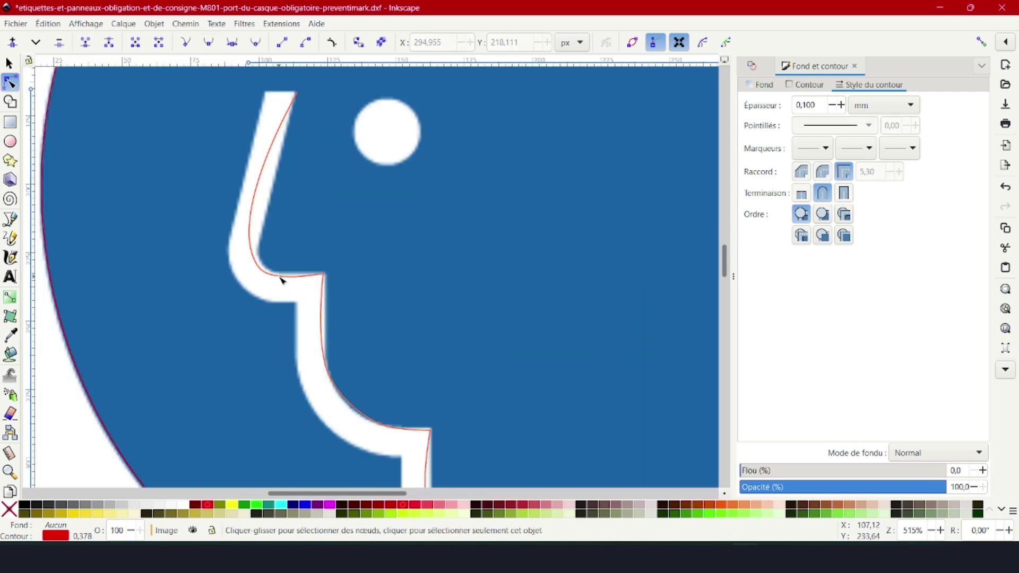
pyautogui.moveTo(264, 294); pyautogui.dragTo(282, 306)
pyautogui.moveTo(213, 229); pyautogui.dragTo(260, 190)
pyautogui.moveTo(268, 289); pyautogui.dragTo(264, 285)
pyautogui.moveTo(257, 186); pyautogui.dragTo(270, 203)
pyautogui.moveTo(264, 287); pyautogui.dragTo(261, 268)
pyautogui.doubleClick(287, 286)
pyautogui.moveTo(287, 288); pyautogui.dragTo(259, 276)
pyautogui.moveTo(274, 179); pyautogui.dragTo(286, 171)
pyautogui.scroll(-2, 286, 171)
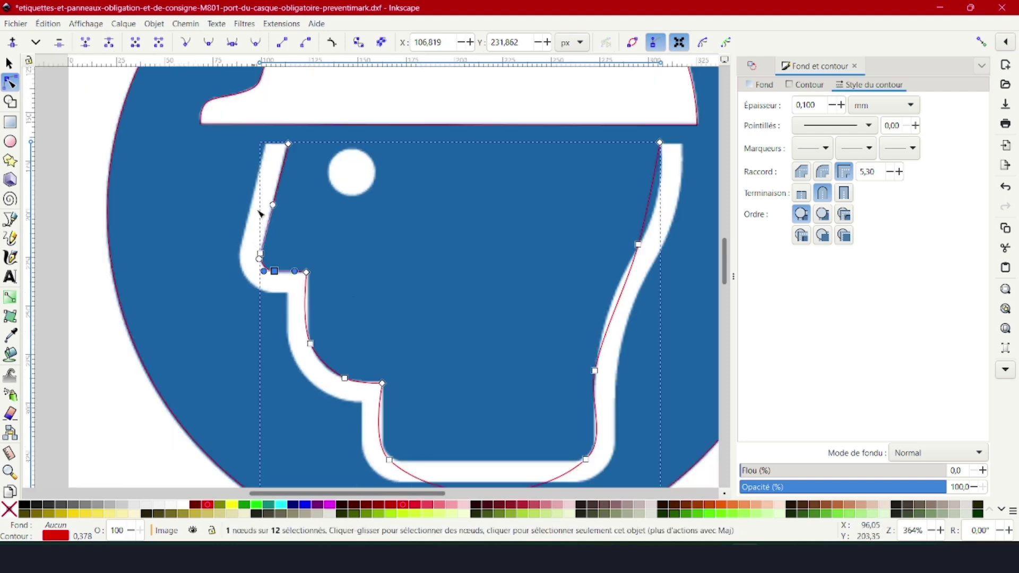
# Step: Adjust the nodes and handles of the curve between mouth and chin until it follows the inner white edge
pyautogui.scroll(1, 287, 170)
pyautogui.scroll(1, 336, 382)
pyautogui.click(322, 431)
pyautogui.moveTo(303, 390); pyautogui.dragTo(321, 381)
pyautogui.moveTo(323, 433); pyautogui.dragTo(314, 411)
pyautogui.scroll(-1, 313, 412)
pyautogui.scroll(1, 450, 484)
pyautogui.moveTo(403, 444); pyautogui.dragTo(510, 454)
pyautogui.moveTo(391, 455); pyautogui.dragTo(366, 455)
# Step: Nudge the corner node under the nose and the node below it onto the white edge and lengthen the lower node's handle
pyautogui.click(294, 143)
pyautogui.keyDown('shift'); pyautogui.click(297, 323); pyautogui.keyUp('shift')
pyautogui.press('Escape')
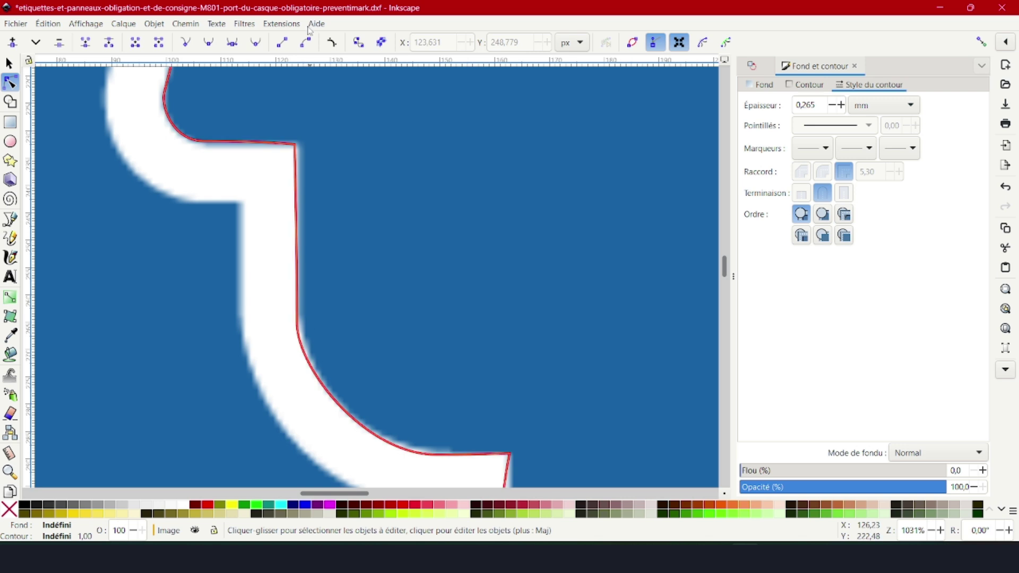
pyautogui.moveTo(281, 122); pyautogui.dragTo(325, 318)
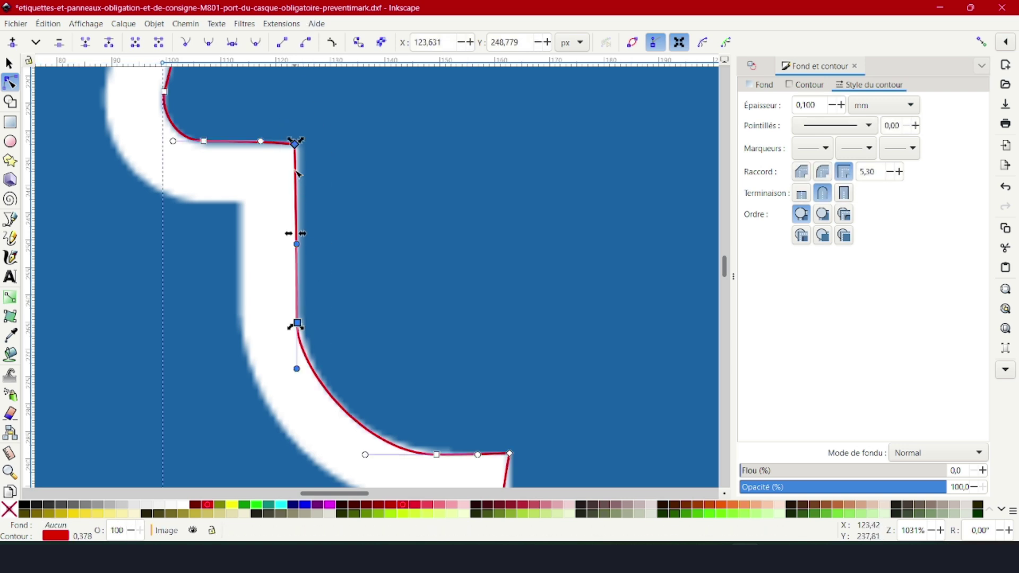
pyautogui.moveTo(295, 143); pyautogui.dragTo(302, 149)
pyautogui.press('Right')
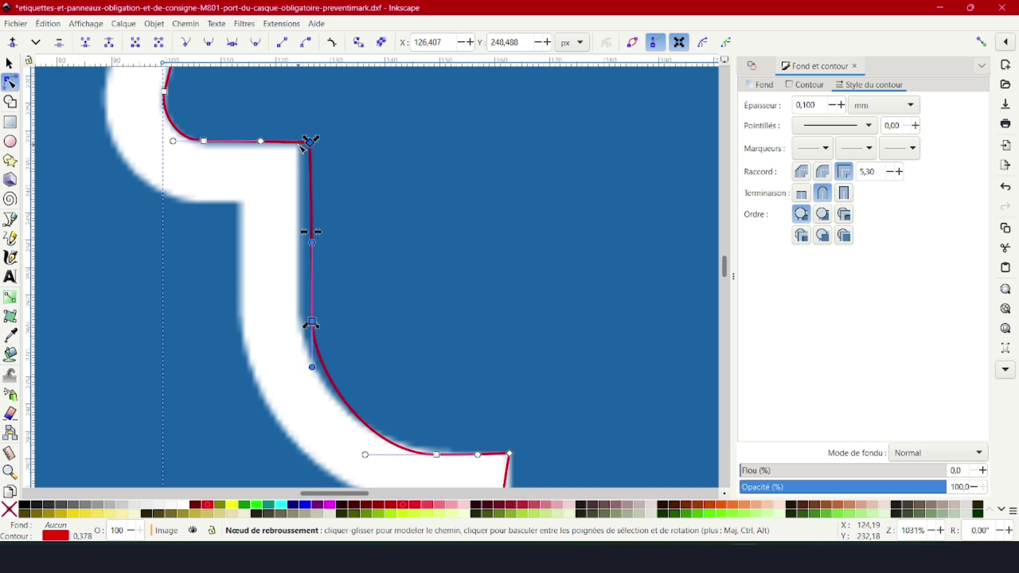
pyautogui.press('Left')
pyautogui.press('Up')
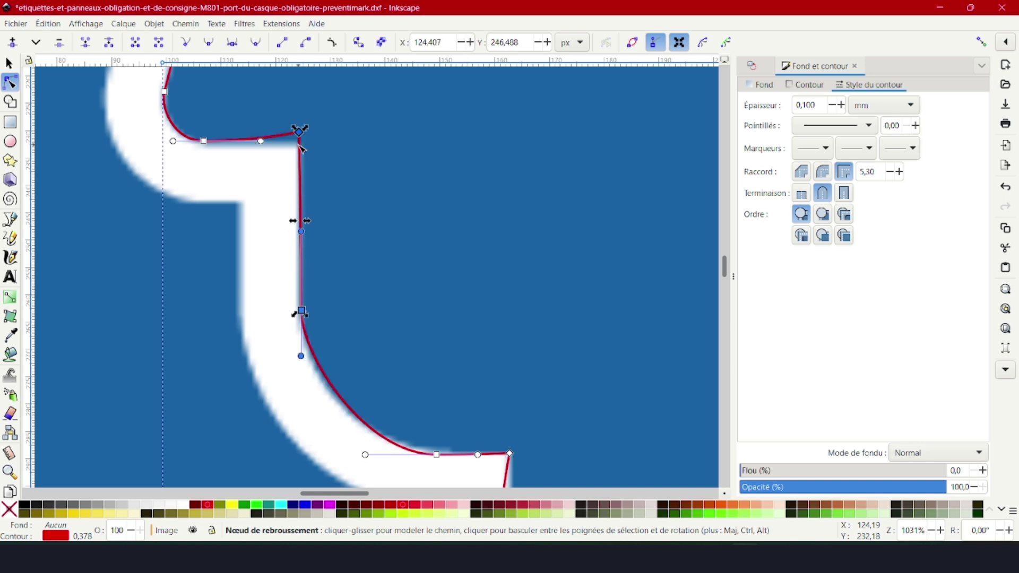
pyautogui.press('Down')
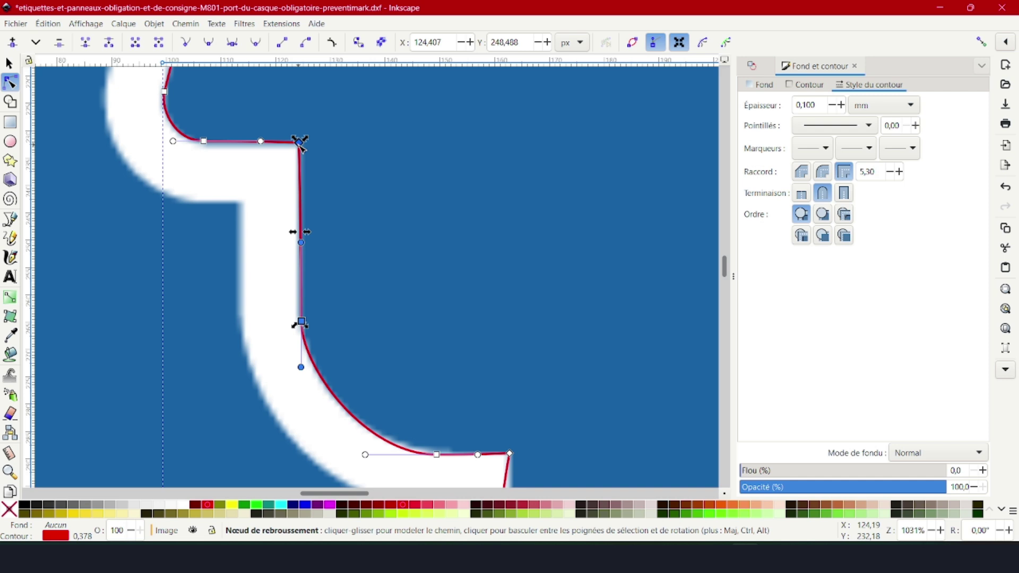
pyautogui.moveTo(304, 369); pyautogui.dragTo(303, 381)
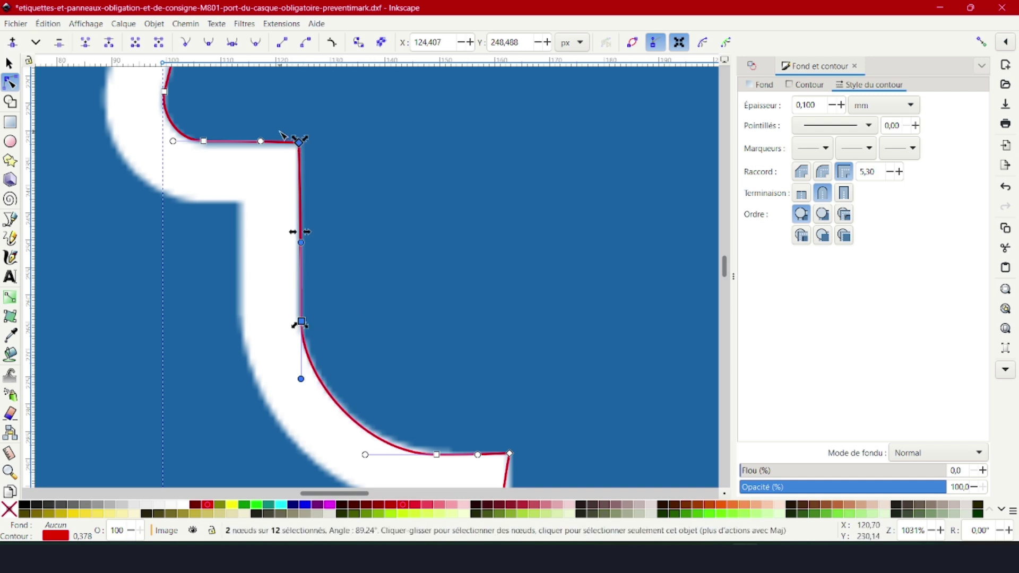
pyautogui.hotkey('shift', 'Up')
pyautogui.hotkey('shift', 'Down')
pyautogui.hotkey('shift', 'Right')
pyautogui.hotkey('shift', 'Left')
# Step: Move the front jaw corner node up to the start of the rounding and insert a second node where the rounding meets the jaw's bottom edge
pyautogui.scroll(-2, 302, 251)
pyautogui.scroll(1, 440, 450)
pyautogui.scroll(-1, 440, 456)
pyautogui.scroll(2, 355, 396)
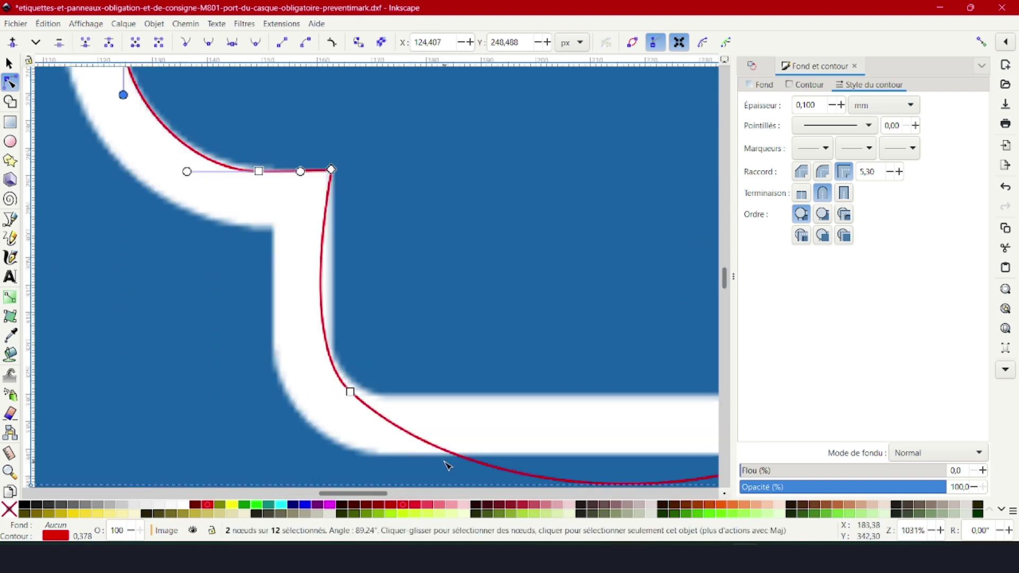
pyautogui.doubleClick(337, 359)
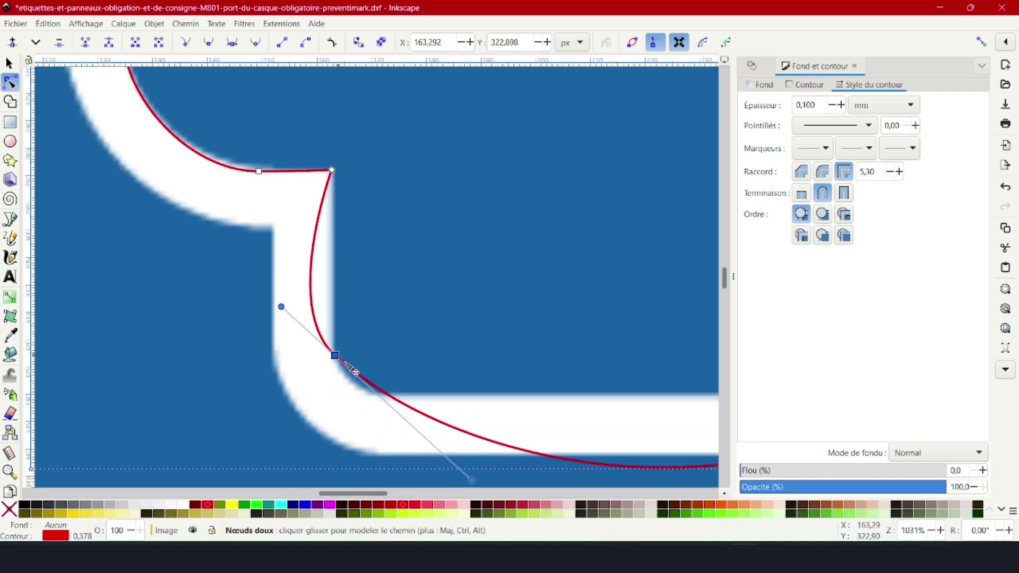
pyautogui.doubleClick(381, 390)
pyautogui.moveTo(382, 392); pyautogui.dragTo(374, 395)
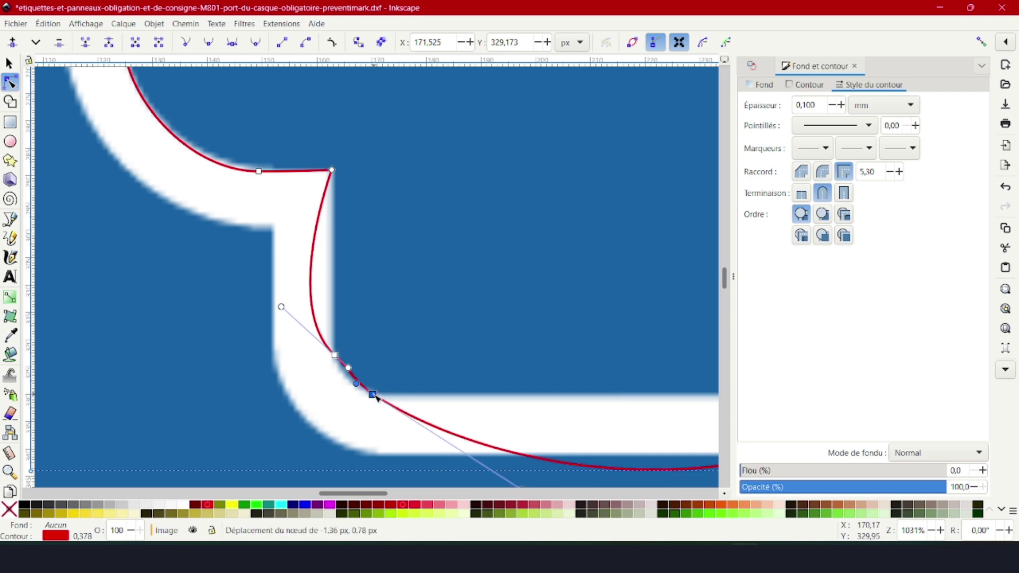
# Step: Delete and reinsert the upper node of the front jaw corner, then align the handles with the vertical edge and the rounding
pyautogui.click(335, 355)
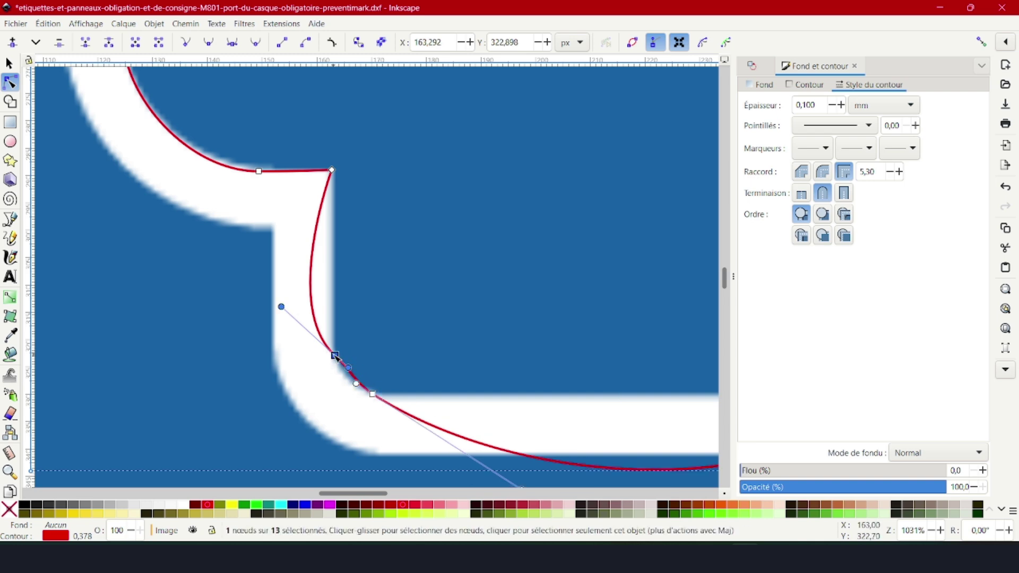
pyautogui.press('Delete')
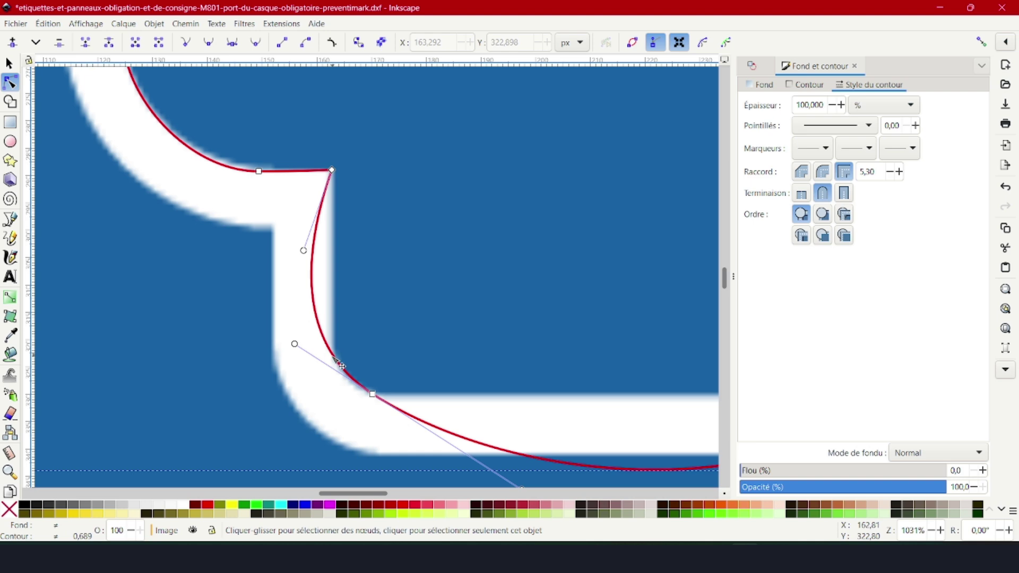
pyautogui.click(341, 365)
pyautogui.doubleClick(334, 355)
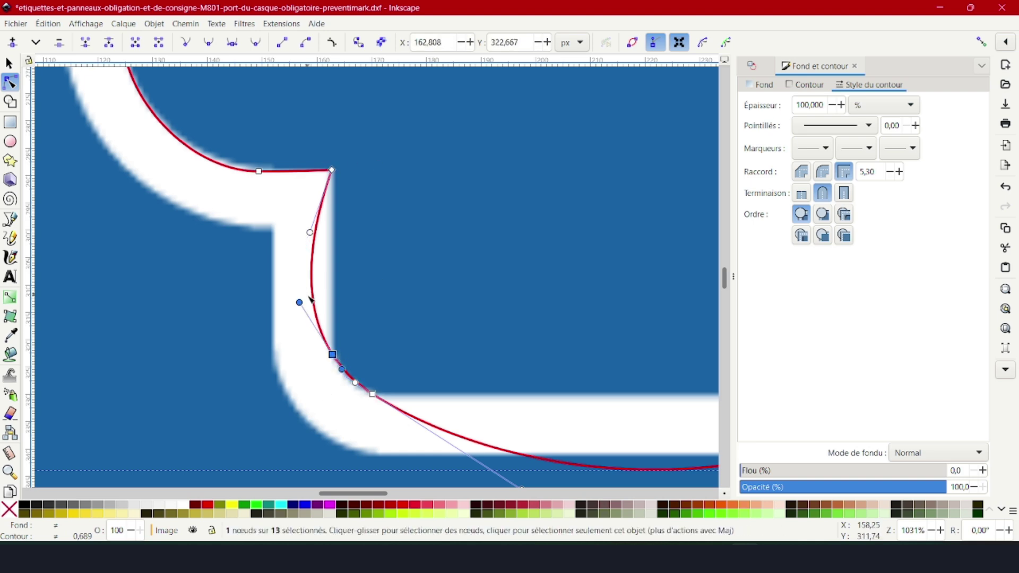
pyautogui.moveTo(310, 305); pyautogui.dragTo(333, 305)
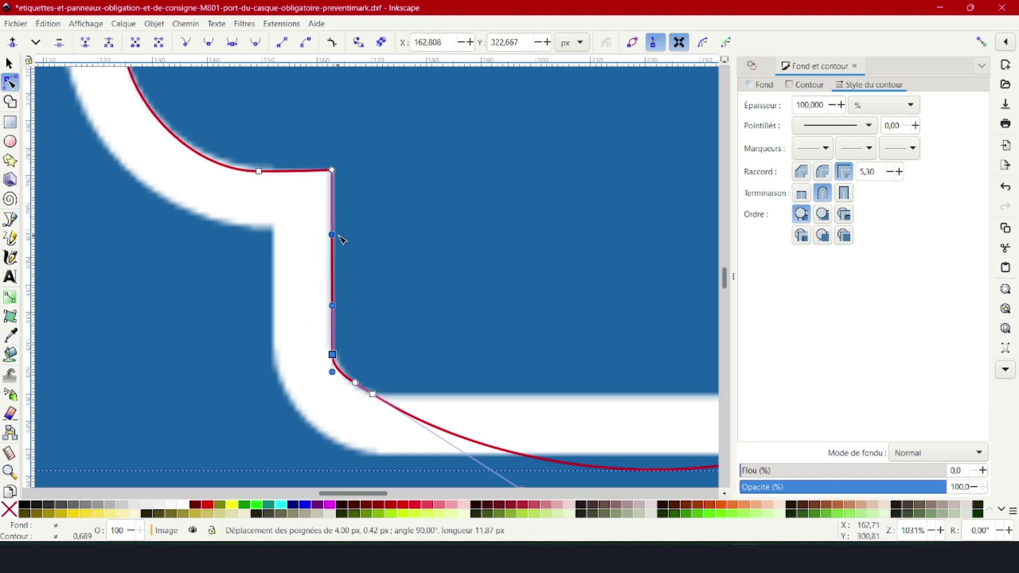
pyautogui.moveTo(355, 382); pyautogui.dragTo(379, 394)
# Step: Fit the rear jaw corner and the lower nape curve to the white edge by adjusting their nodes and handles
pyautogui.scroll(-3, 251, 383)
pyautogui.scroll(3, 546, 428)
pyautogui.moveTo(363, 297); pyautogui.dragTo(345, 300)
pyautogui.moveTo(220, 414); pyautogui.dragTo(221, 310)
pyautogui.moveTo(375, 249); pyautogui.dragTo(381, 241)
pyautogui.moveTo(398, 179); pyautogui.dragTo(382, 176)
pyautogui.moveTo(382, 261); pyautogui.dragTo(369, 245)
# Step: Bend the upper nape segment along the white edge with its handles and move the top end node onto the strip's corner
pyautogui.scroll(10, 367, 273)
pyautogui.scroll(-2, 372, 229)
pyautogui.scroll(3, 369, 246)
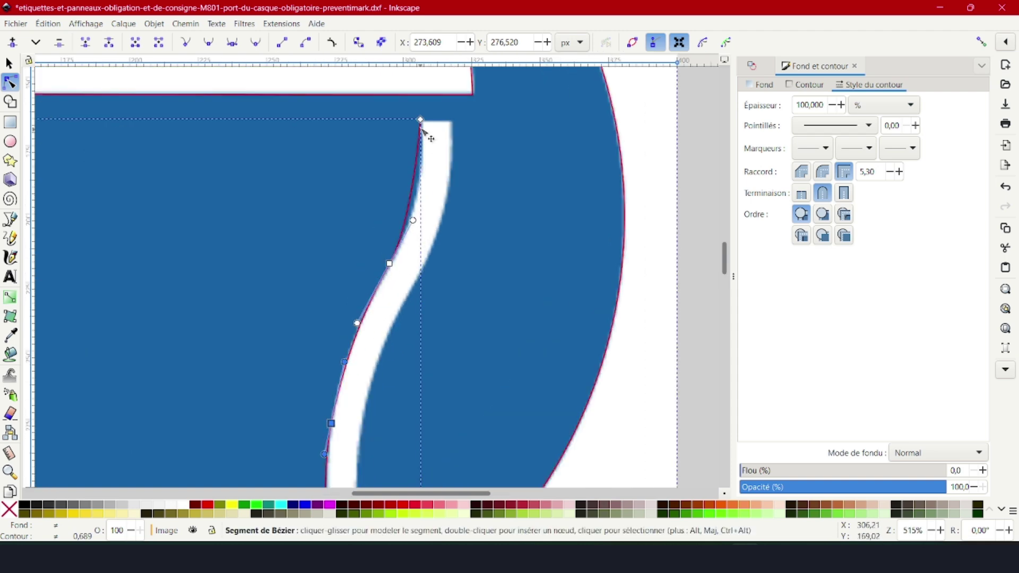
pyautogui.click(418, 153)
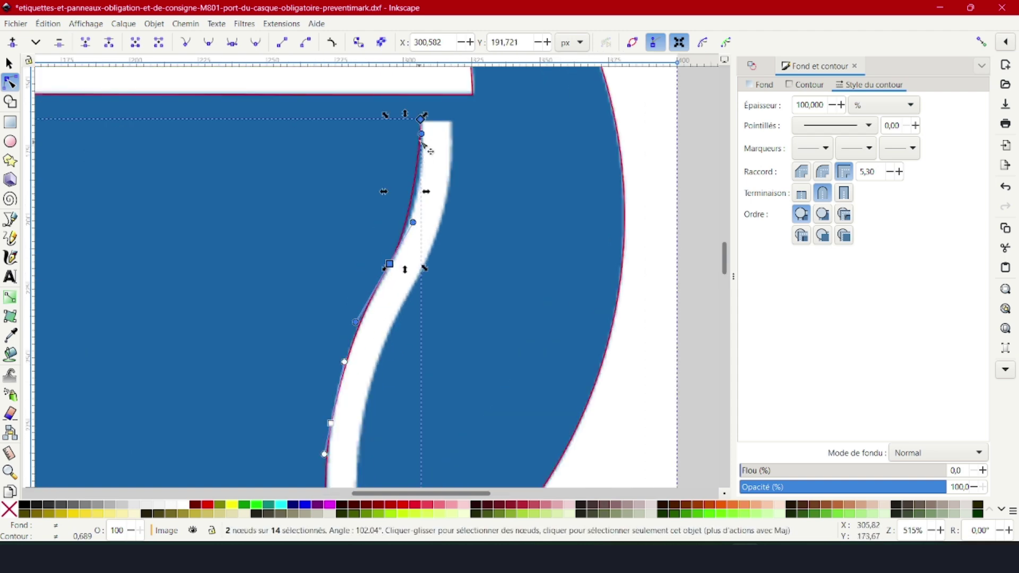
pyautogui.scroll(3, 437, 111)
pyautogui.moveTo(398, 177); pyautogui.dragTo(395, 138)
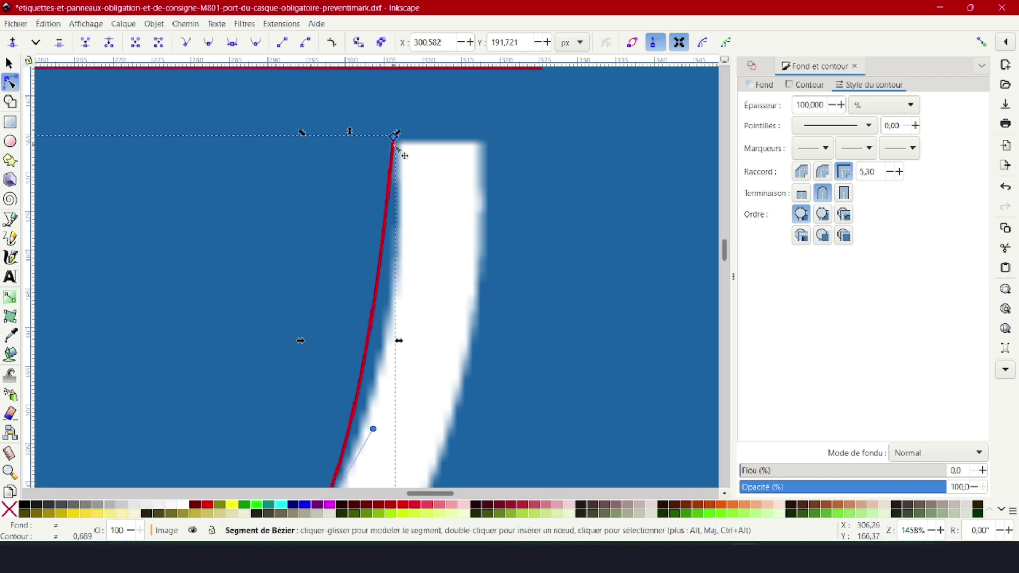
pyautogui.moveTo(397, 175); pyautogui.dragTo(398, 179)
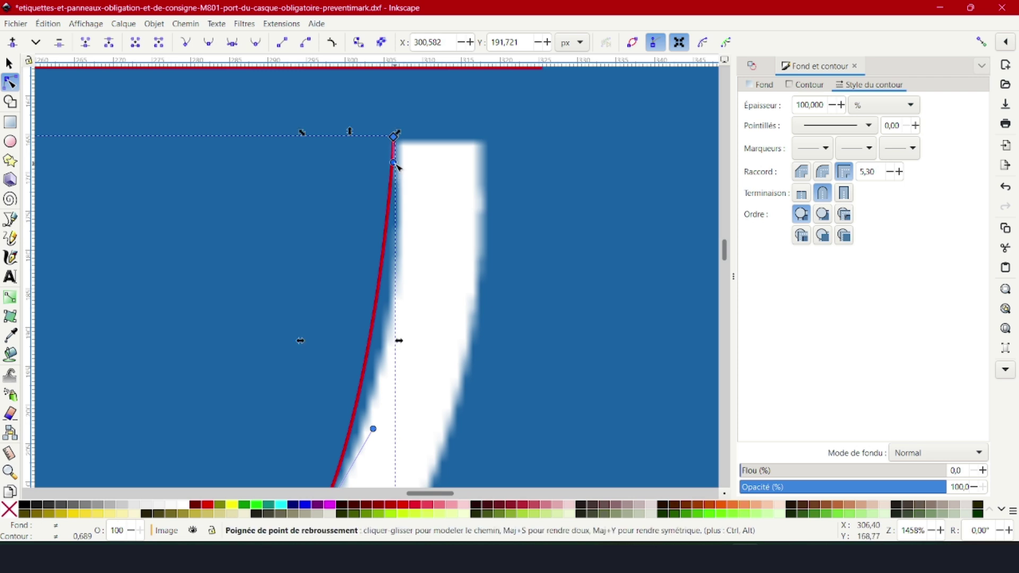
pyautogui.moveTo(398, 167); pyautogui.dragTo(413, 306)
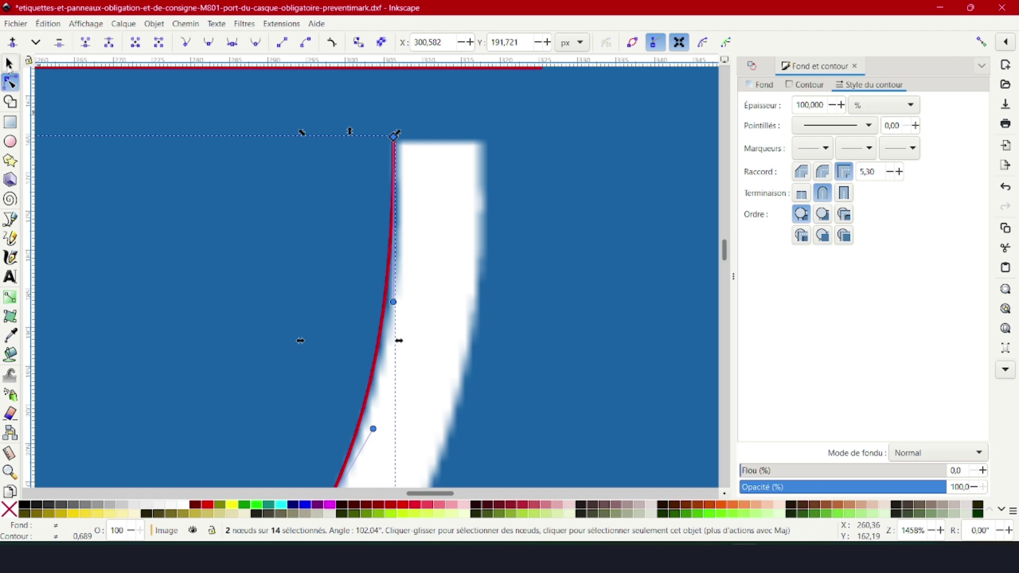
pyautogui.click(9, 64)
pyautogui.doubleClick(395, 145)
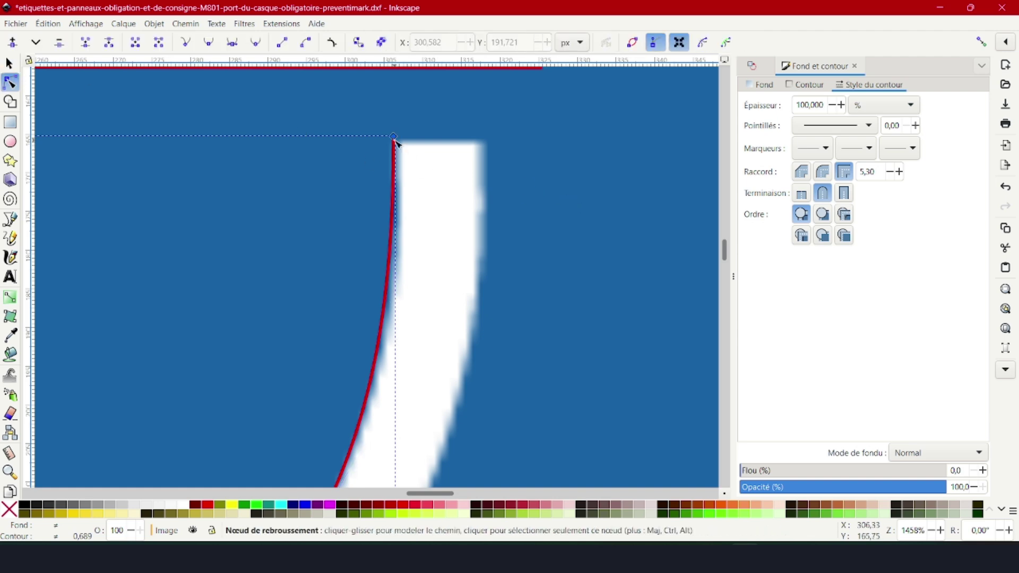
pyautogui.moveTo(396, 140); pyautogui.dragTo(400, 148)
# Step: Select the head profile path and set its stroke width to 1.778 px
pyautogui.keyDown('ctrl'); pyautogui.scroll(-6, 400, 149); pyautogui.keyUp('ctrl')
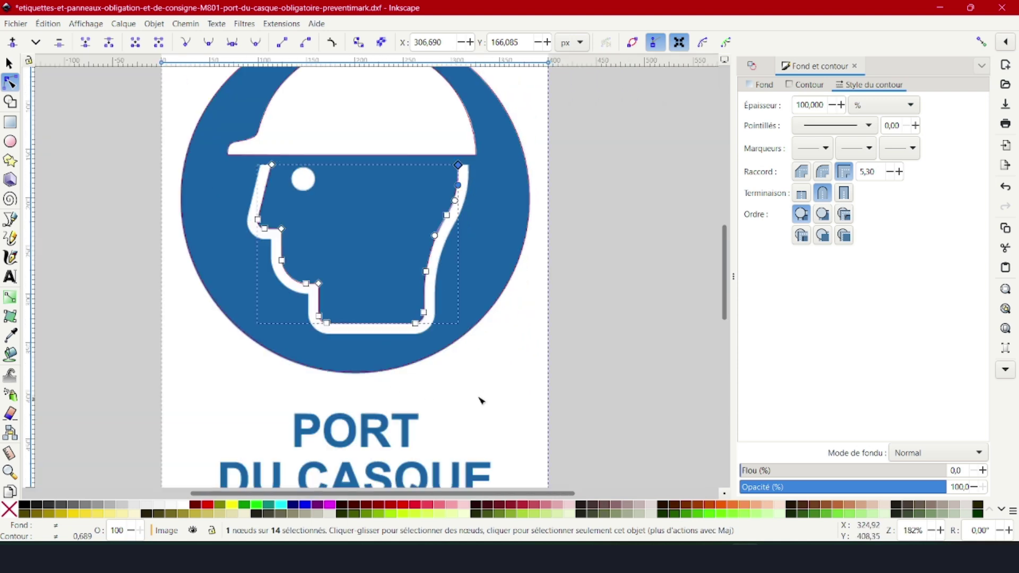
pyautogui.click(600, 345)
pyautogui.click(449, 223)
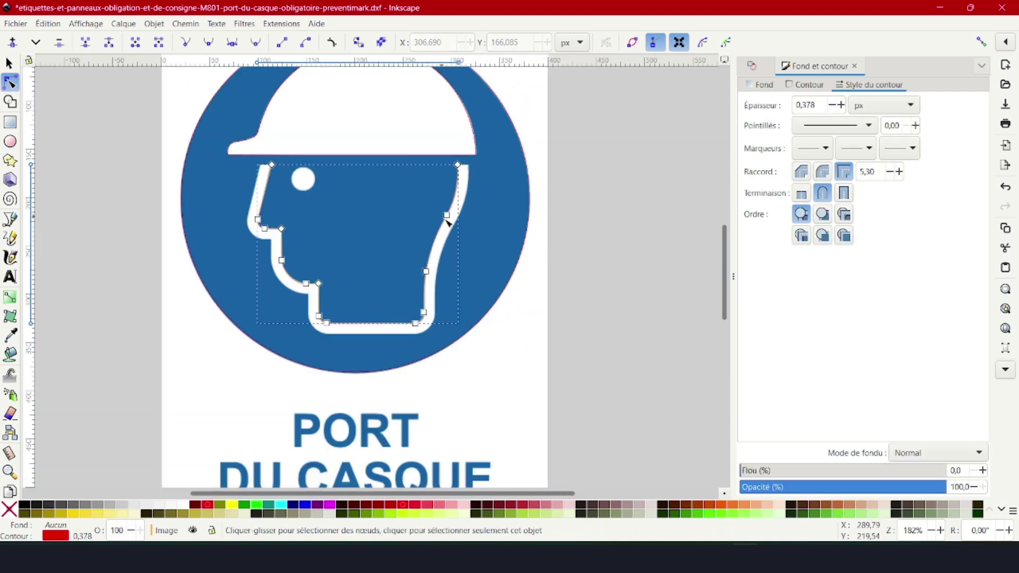
pyautogui.click(841, 105)
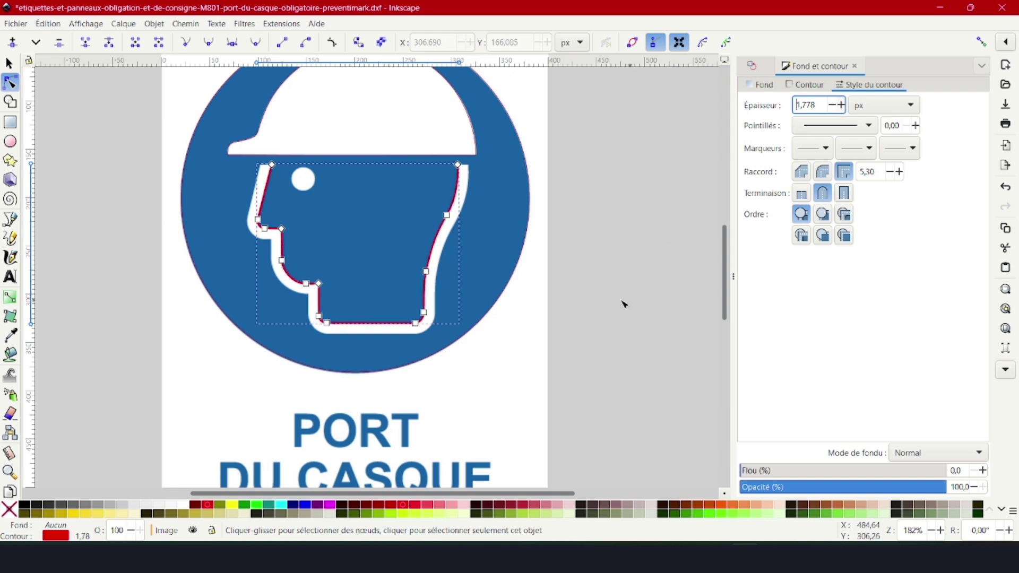
pyautogui.click(605, 295)
pyautogui.click(457, 205)
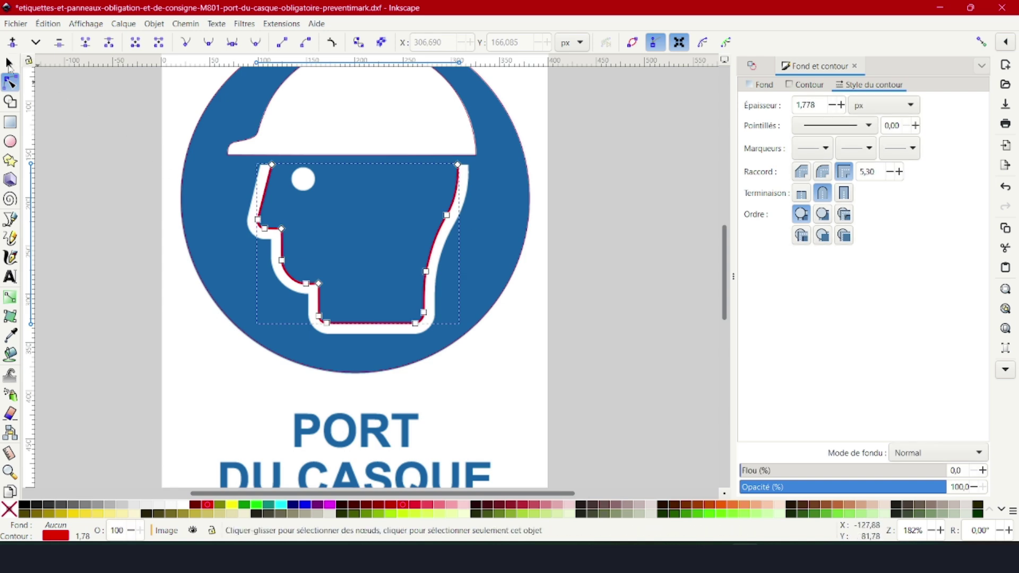
pyautogui.click(10, 64)
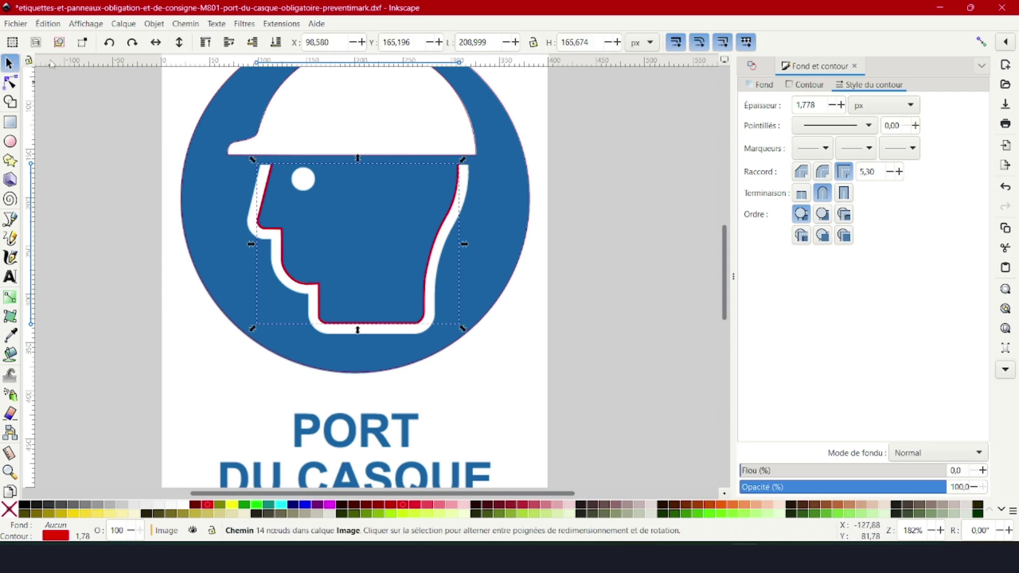
# Step: Select the blue disc's circular outline and set its stroke width to 1.578 px
pyautogui.click(261, 130)
pyautogui.keyDown('ctrl'); pyautogui.scroll(2, 390, 100); pyautogui.keyUp('ctrl')
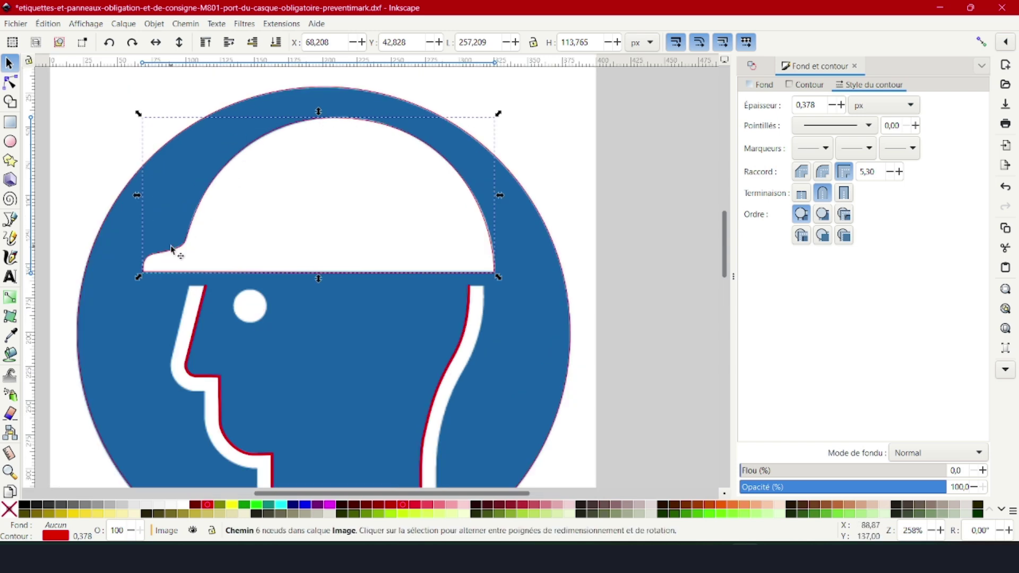
pyautogui.click(286, 97)
pyautogui.click(841, 105)
pyautogui.click(841, 105)
pyautogui.click(841, 106)
pyautogui.click(840, 105)
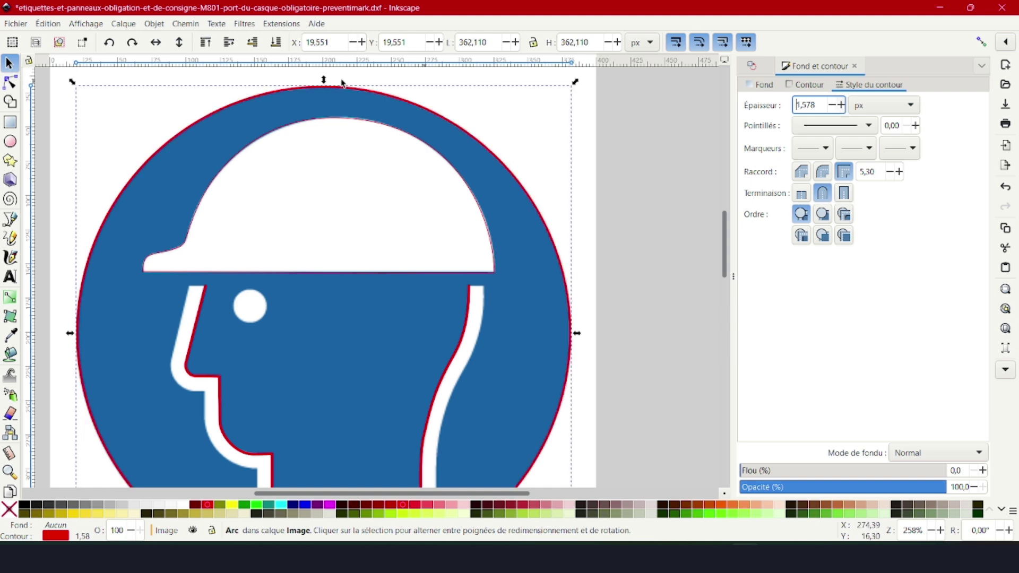
# Step: Try to enlarge the blue disc's circular outline with the Outset command
pyautogui.click(186, 23)
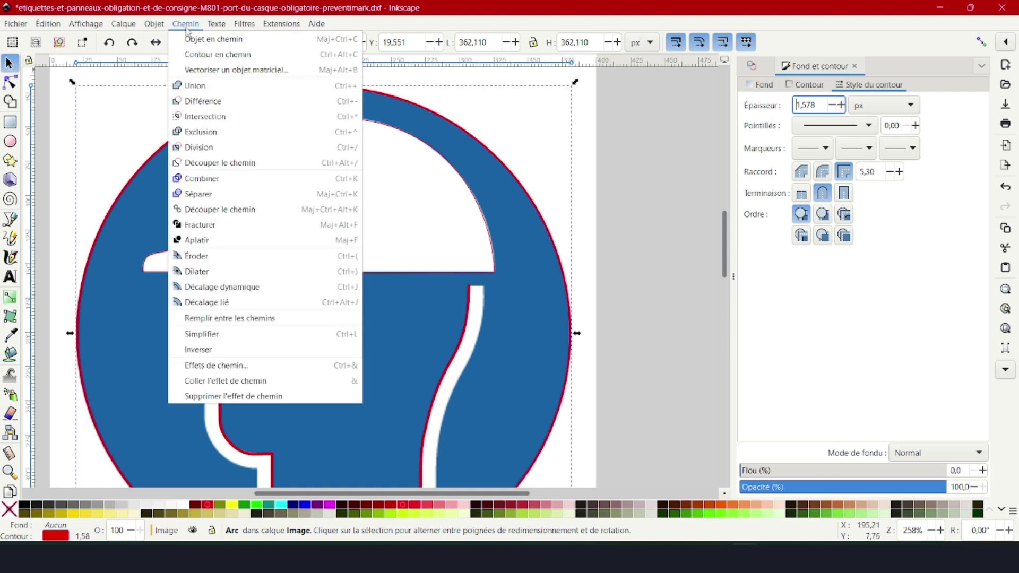
pyautogui.click(206, 273)
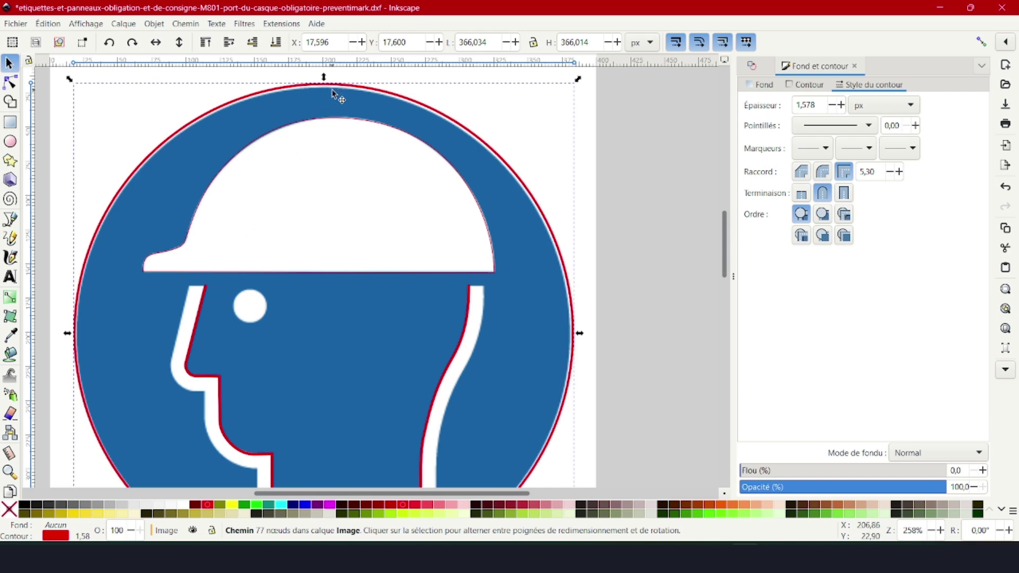
pyautogui.press('Escape')
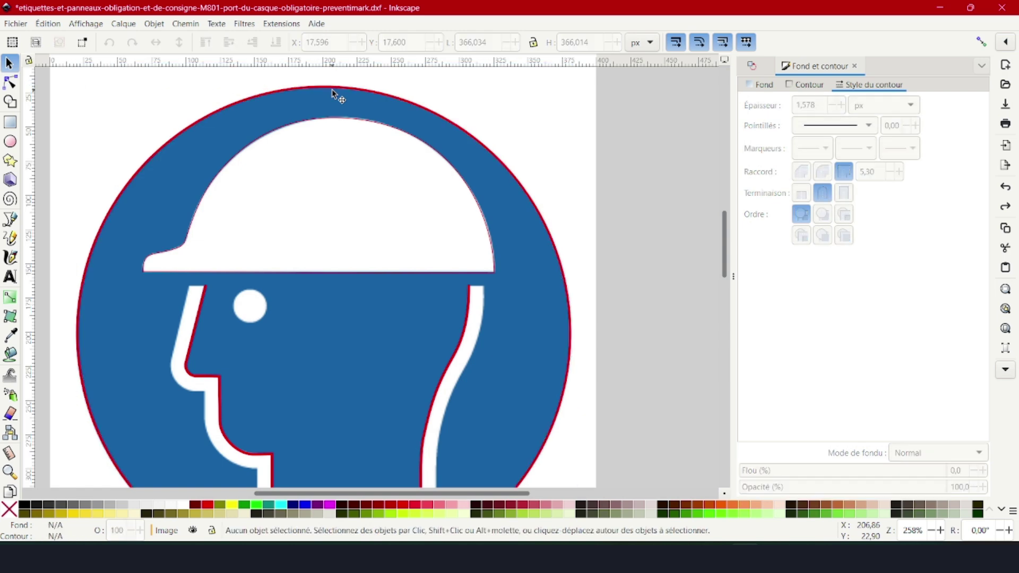
pyautogui.click(183, 25)
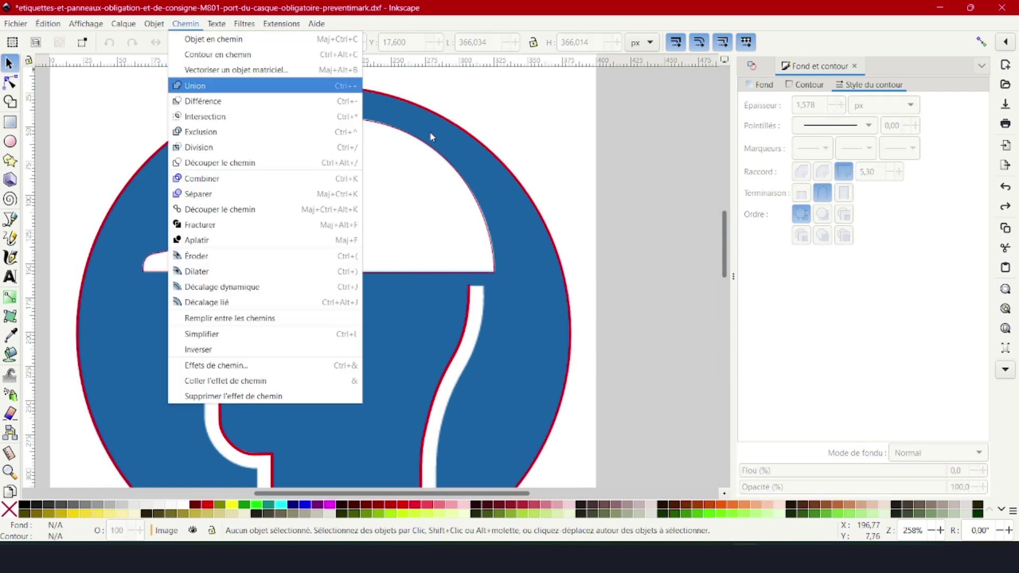
pyautogui.click(424, 107)
pyautogui.click(428, 108)
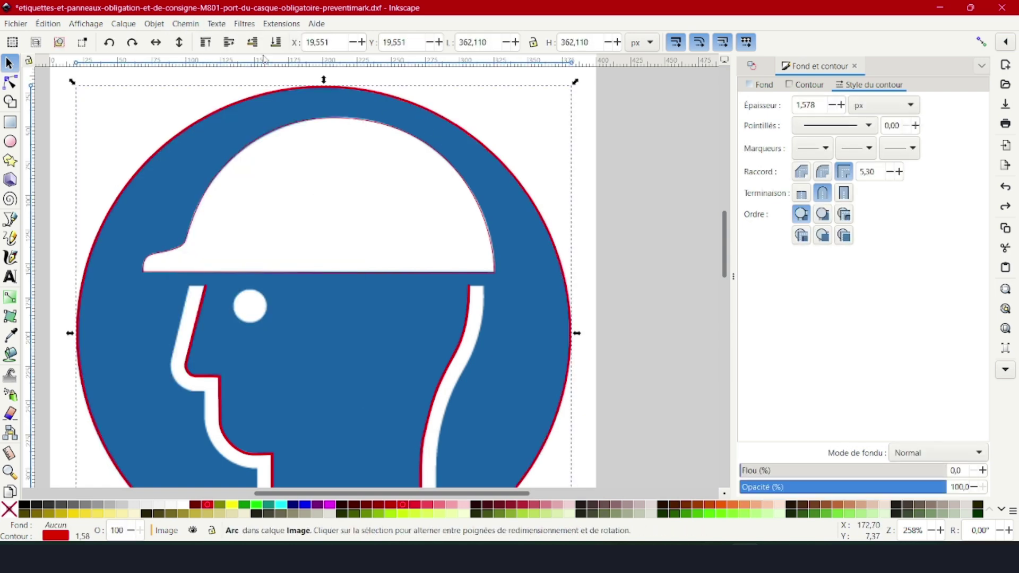
# Step: Convert the disc's circular outline into a dynamic offset, keeping its offset handle on the disc's edge
pyautogui.click(186, 24)
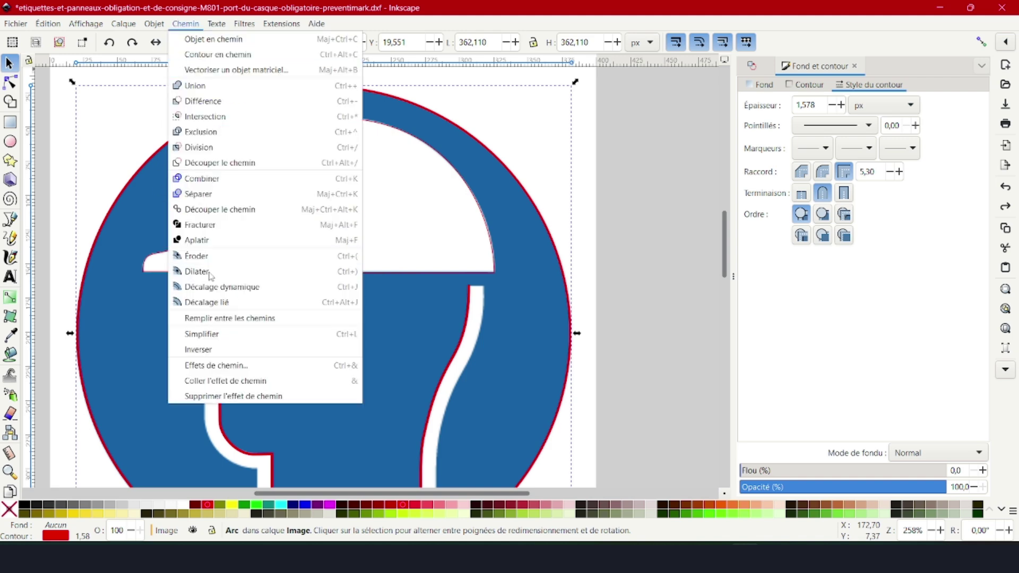
pyautogui.click(215, 291)
pyautogui.moveTo(319, 87)
pyautogui.mouseDown()
pyautogui.moveTo(321, 74)
pyautogui.moveTo(322, 106)
pyautogui.moveTo(321, 71)
pyautogui.moveTo(317, 102)
pyautogui.moveTo(317, 92)
pyautogui.mouseUp()
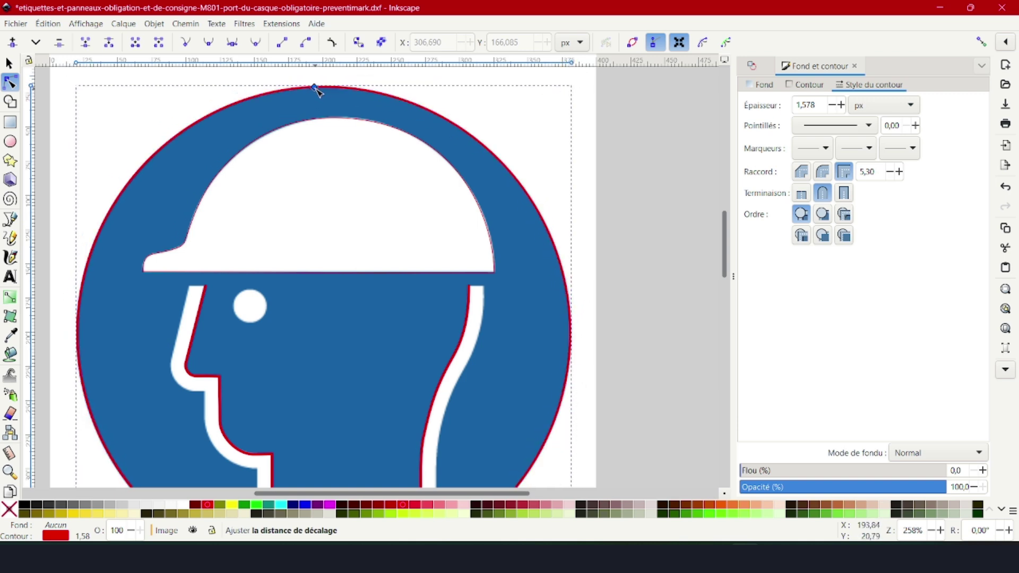
pyautogui.click(375, 81)
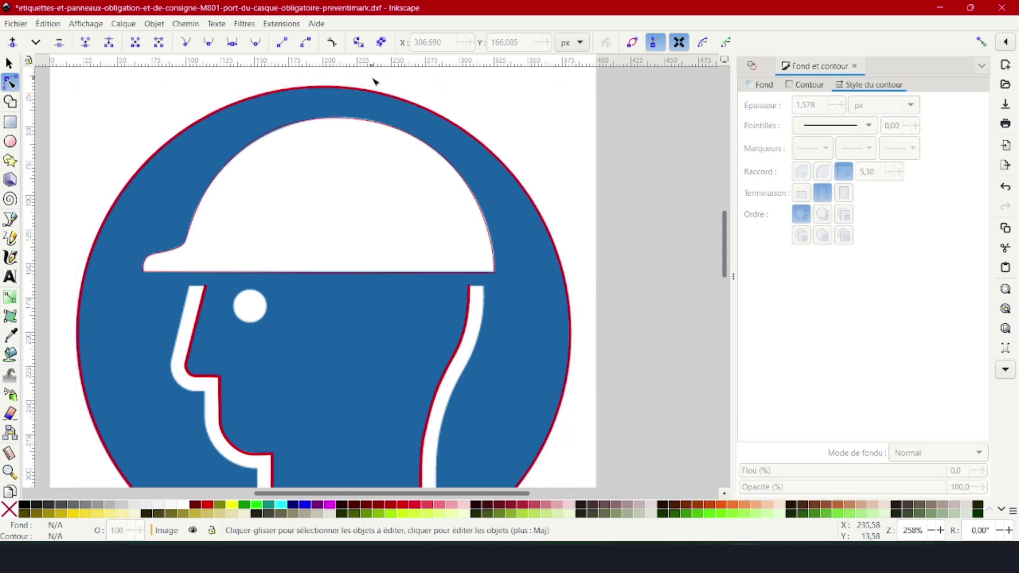
pyautogui.click(375, 92)
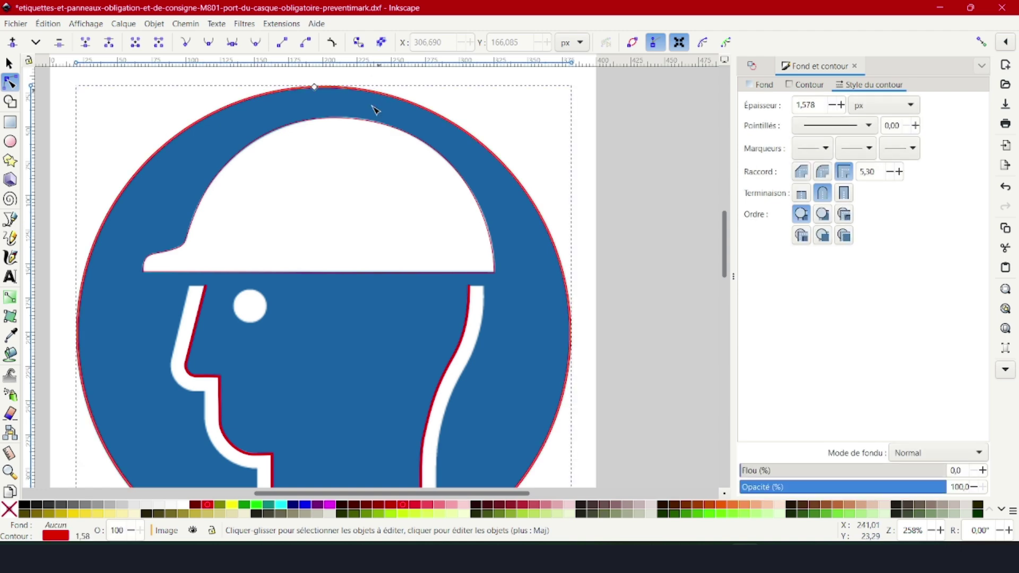
pyautogui.press('s')
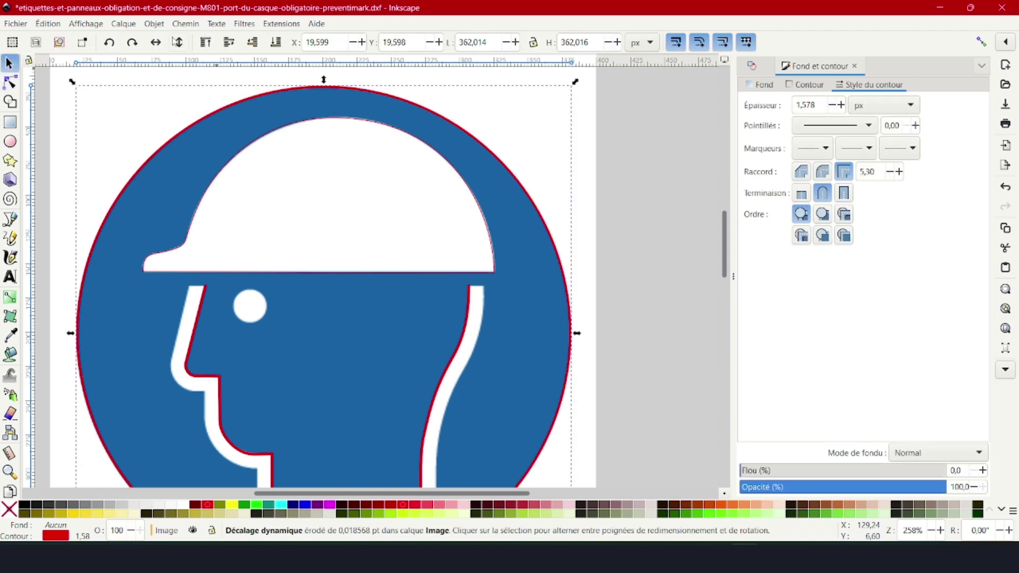
# Step: Copy and paste the disc's offset circle, enable snapping and place the copy exactly over the original
pyautogui.click(53, 24)
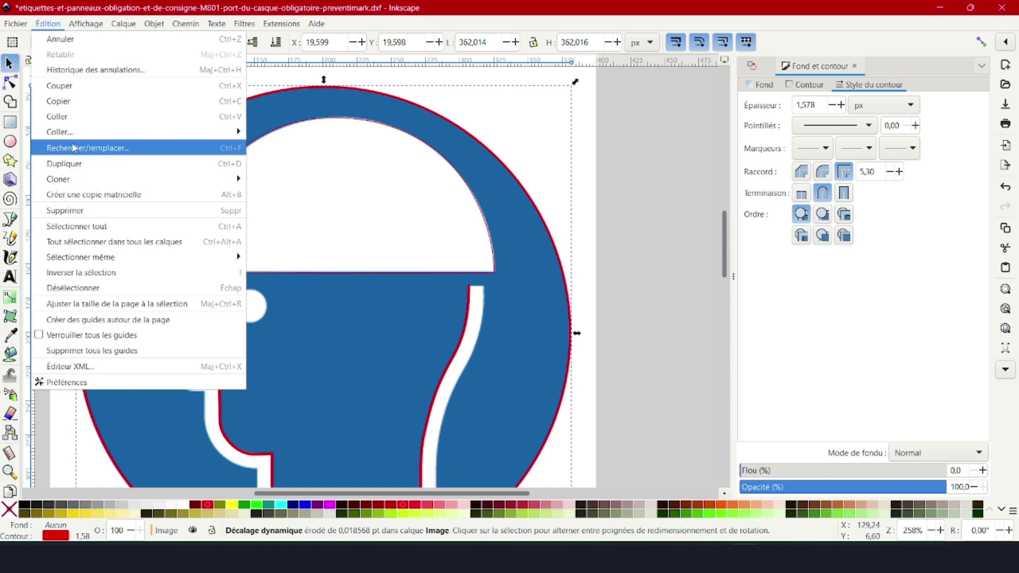
pyautogui.click(59, 102)
pyautogui.click(48, 24)
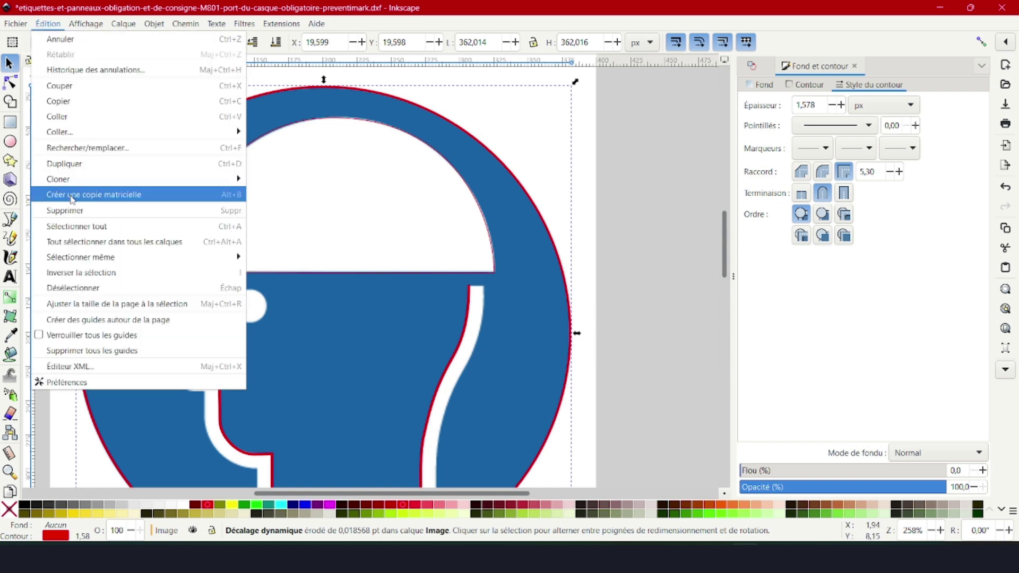
pyautogui.click(71, 117)
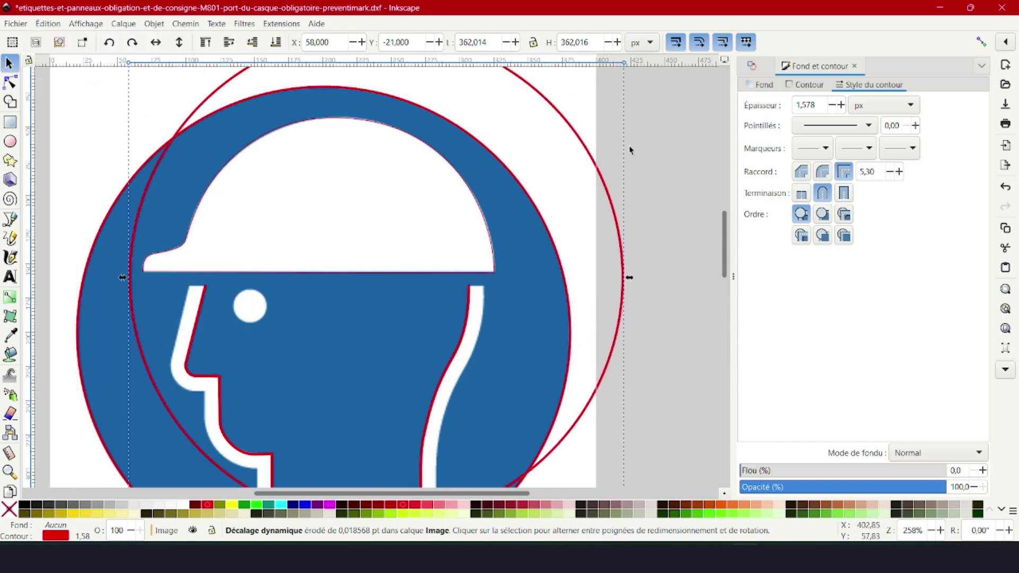
pyautogui.moveTo(558, 108)
pyautogui.mouseDown()
pyautogui.moveTo(519, 182)
pyautogui.moveTo(505, 170)
pyautogui.moveTo(564, 194)
pyautogui.mouseUp()
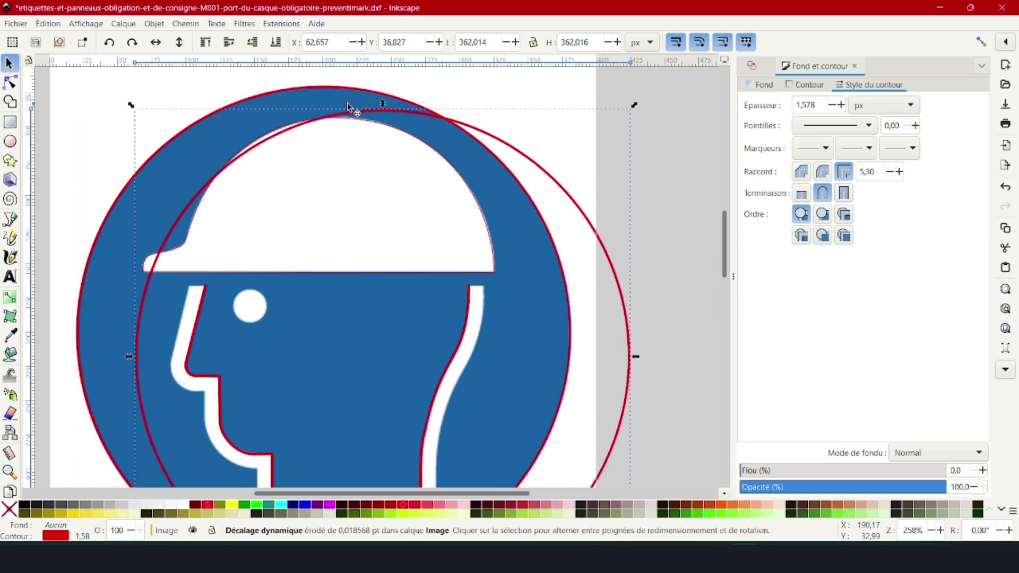
pyautogui.click(981, 42)
pyautogui.moveTo(599, 244); pyautogui.dragTo(539, 228)
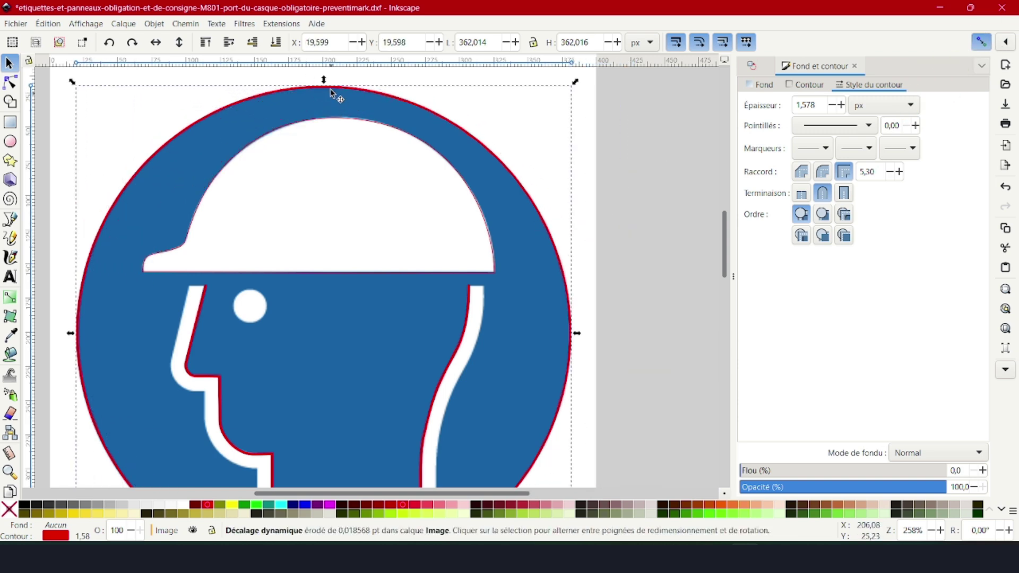
# Step: Offset the copied circle outward to form a second ring in the white margin around the blue disc
pyautogui.click(184, 28)
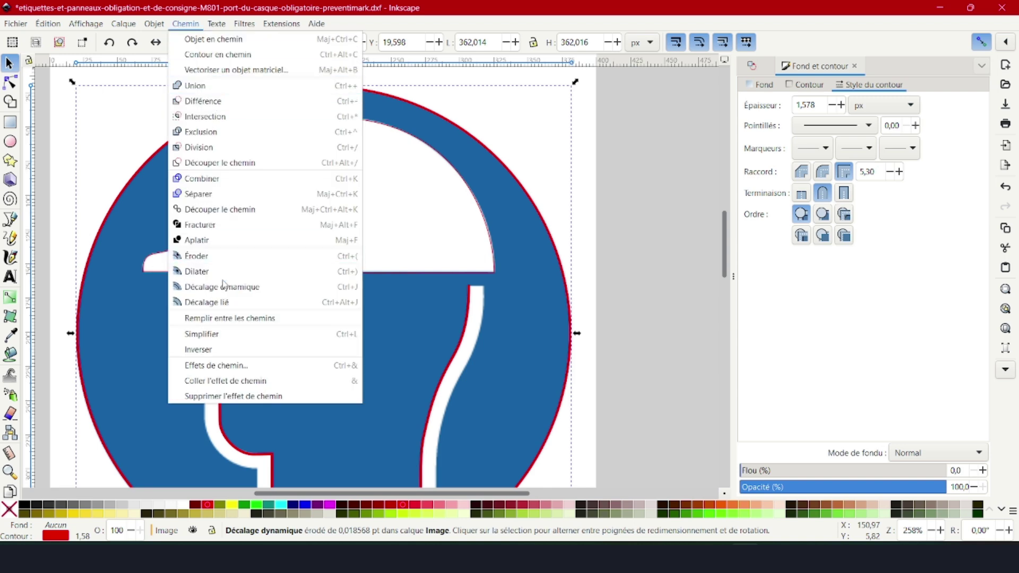
pyautogui.click(218, 301)
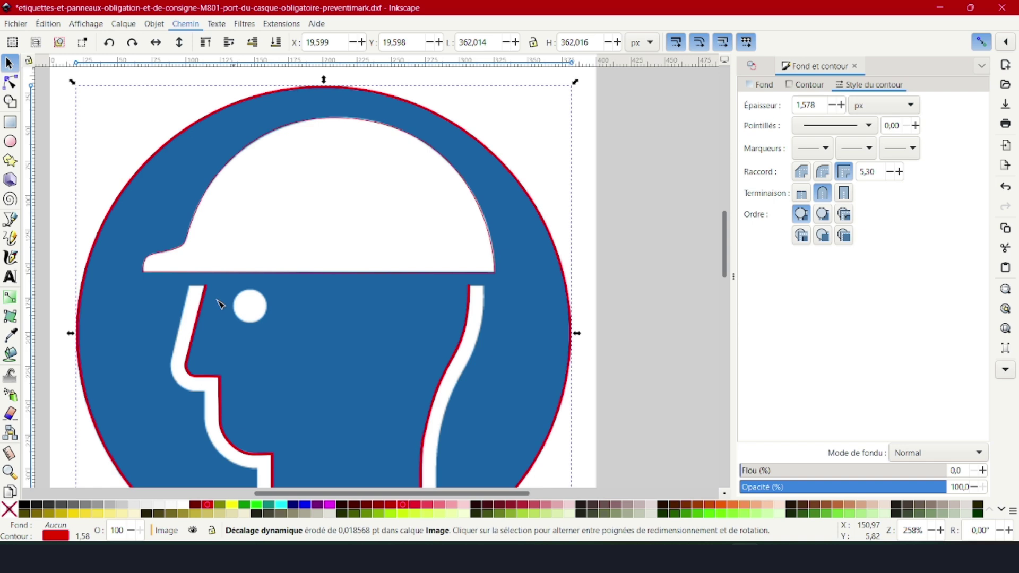
pyautogui.moveTo(328, 90)
pyautogui.mouseDown()
pyautogui.moveTo(329, 63)
pyautogui.moveTo(332, 85)
pyautogui.moveTo(330, 71)
pyautogui.mouseUp()
pyautogui.keyDown('ctrl'); pyautogui.scroll(-2, 402, 161); pyautogui.keyUp('ctrl')
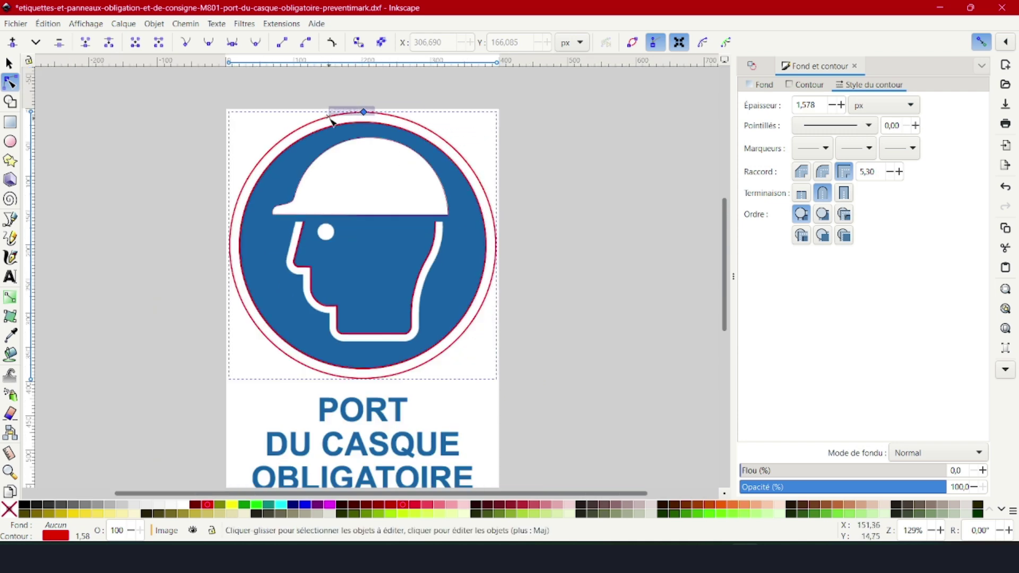
pyautogui.keyDown('ctrl'); pyautogui.scroll(2, 391, 318); pyautogui.keyUp('ctrl')
# Step: Try a dynamic offset on the head profile path, expanding it outward to the white strip's outer edge
pyautogui.click(433, 311)
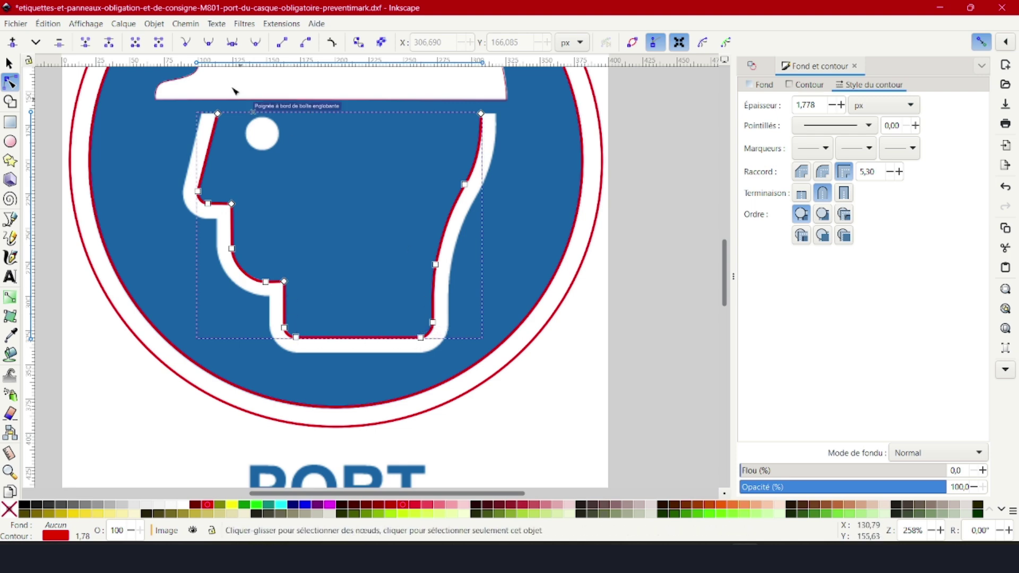
pyautogui.click(154, 24)
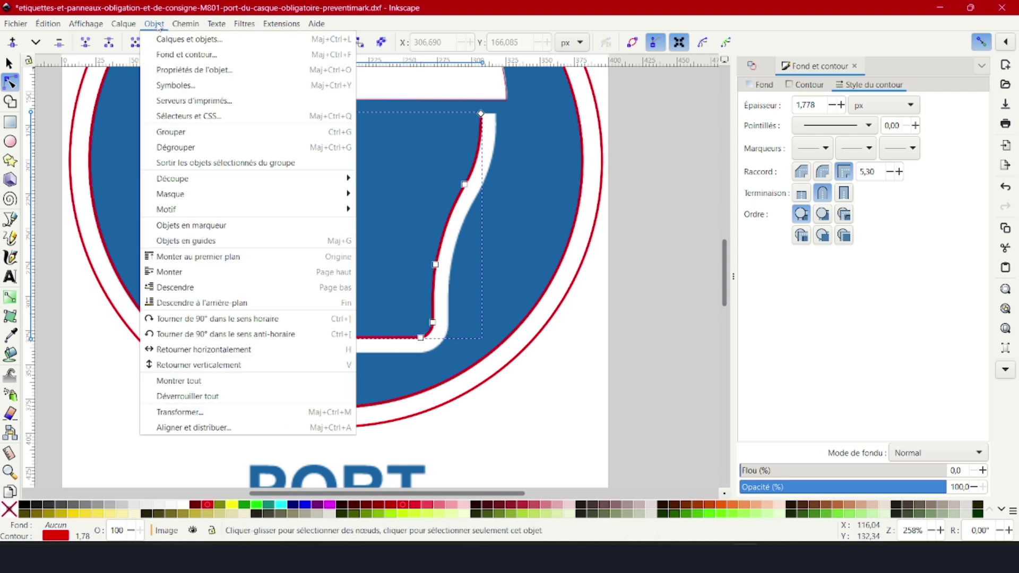
pyautogui.moveTo(181, 27)
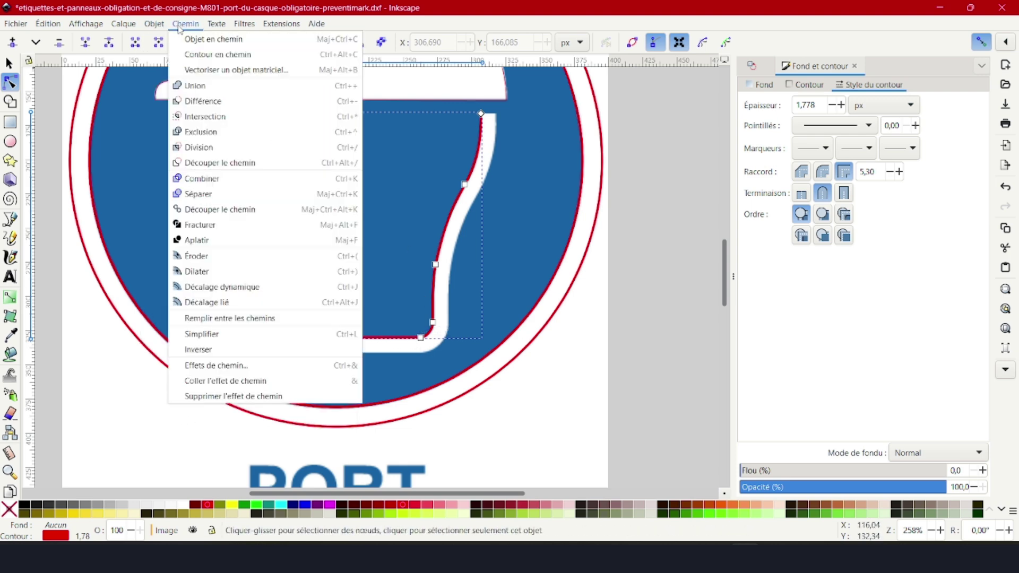
pyautogui.click(219, 289)
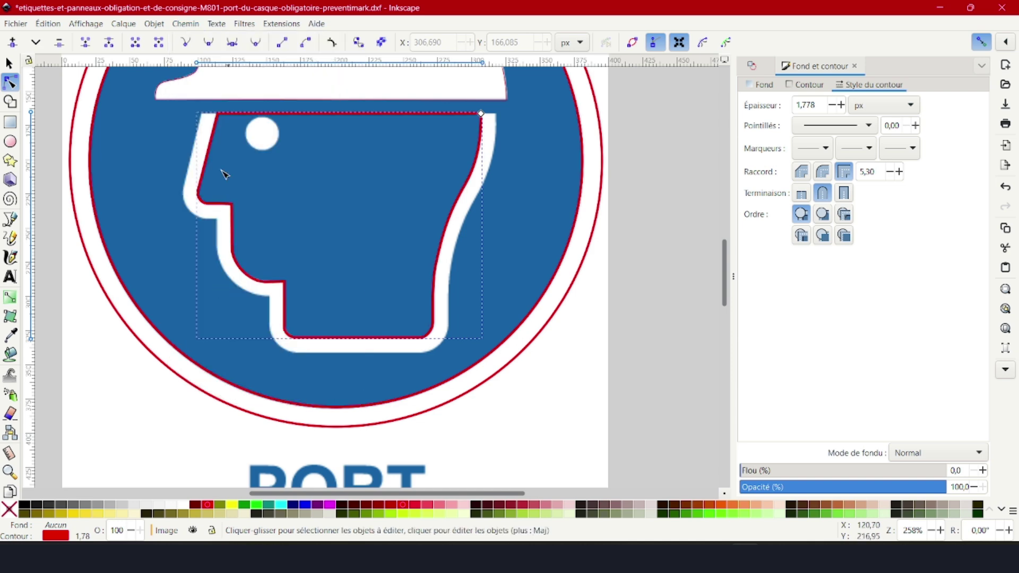
pyautogui.moveTo(481, 113); pyautogui.dragTo(498, 111)
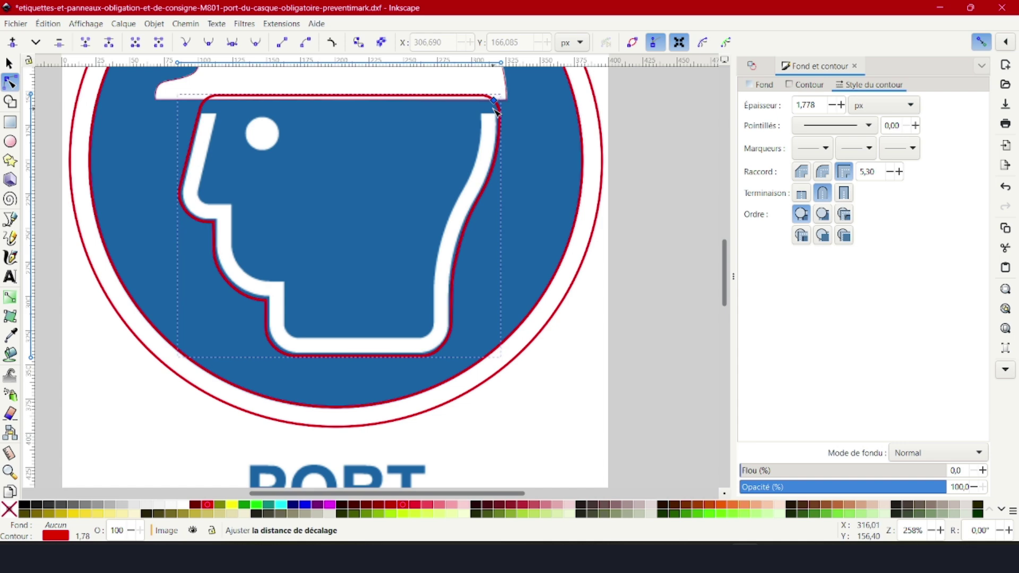
pyautogui.hotkey('ctrl', 'z')
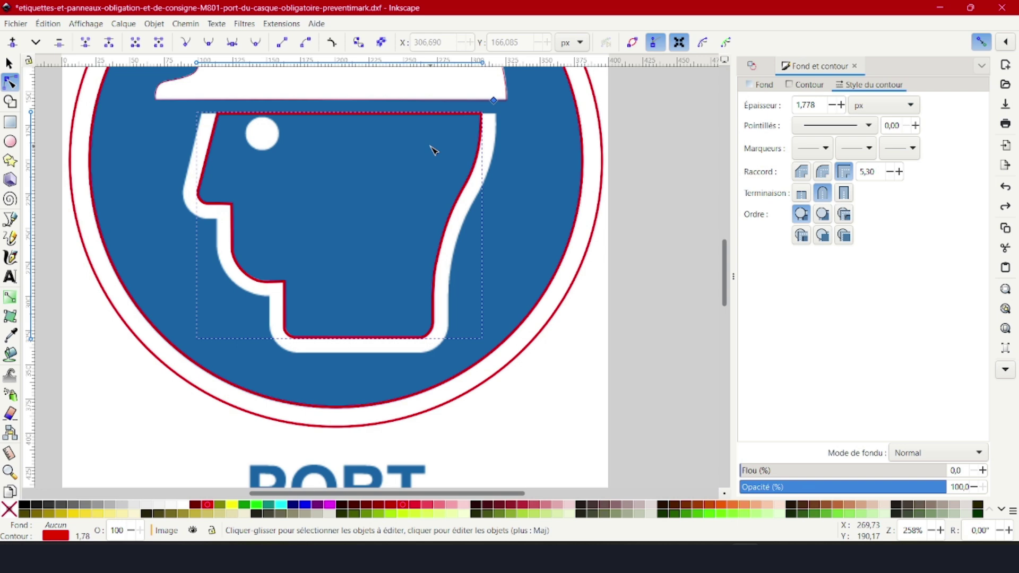
pyautogui.press('Escape')
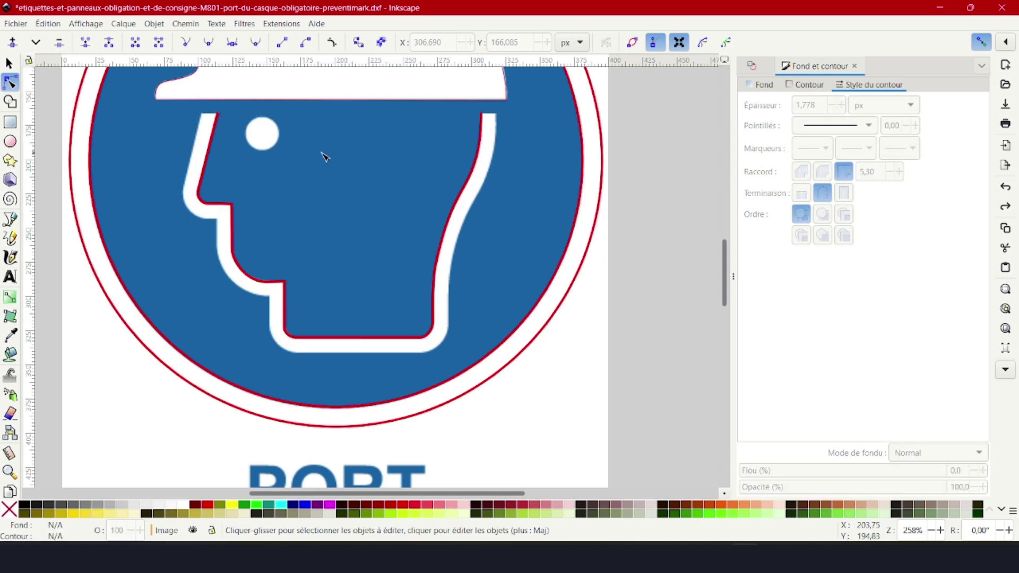
# Step: Copy and paste the head profile path and place the copy exactly over the original
pyautogui.click(204, 199)
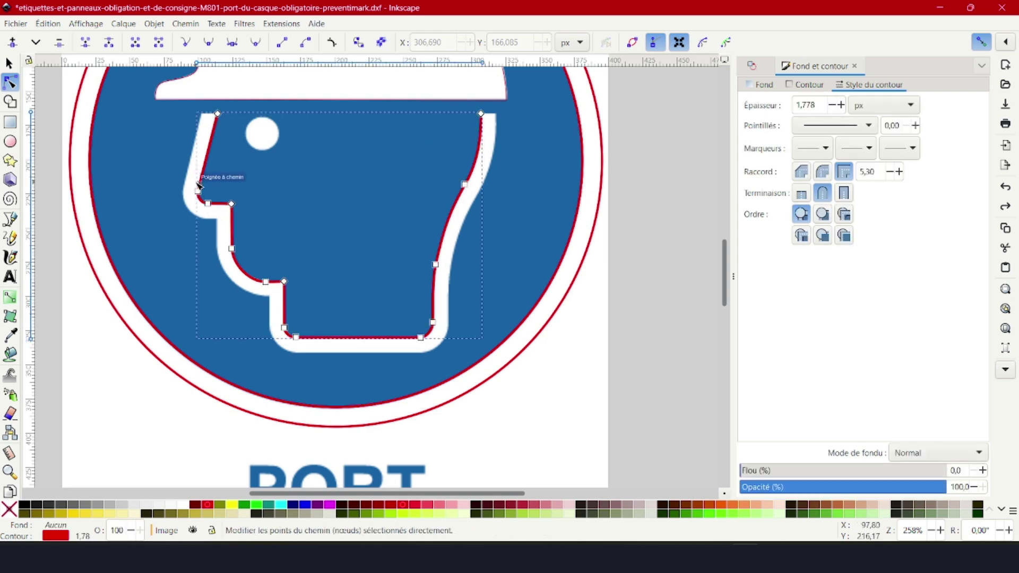
pyautogui.press('s')
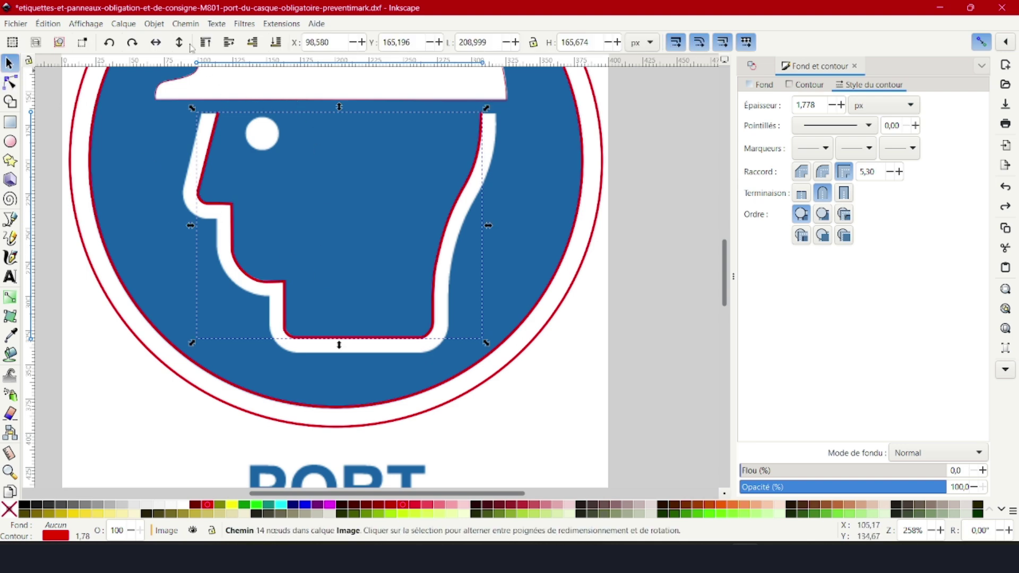
pyautogui.click(48, 24)
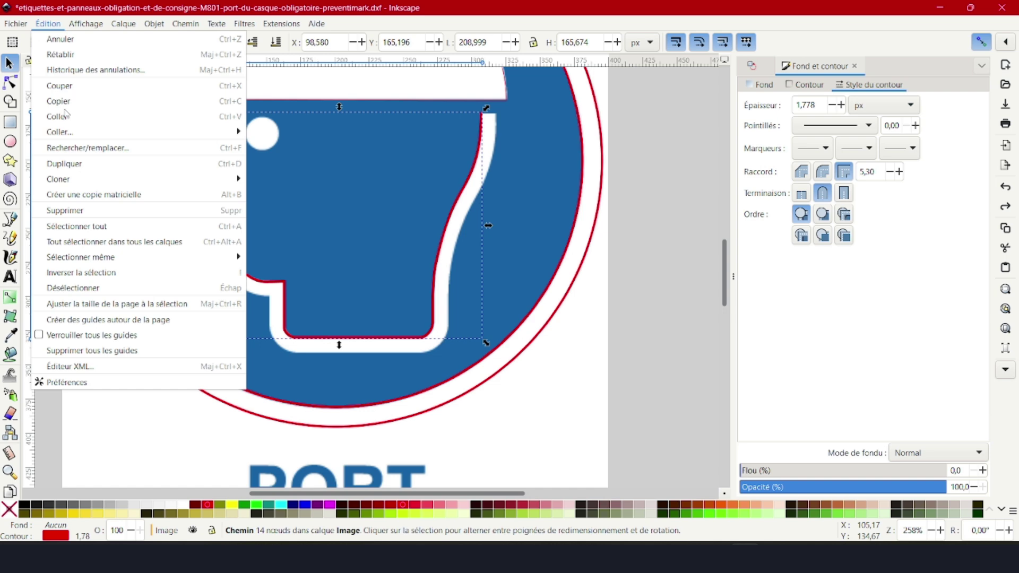
pyautogui.click(60, 106)
pyautogui.click(54, 24)
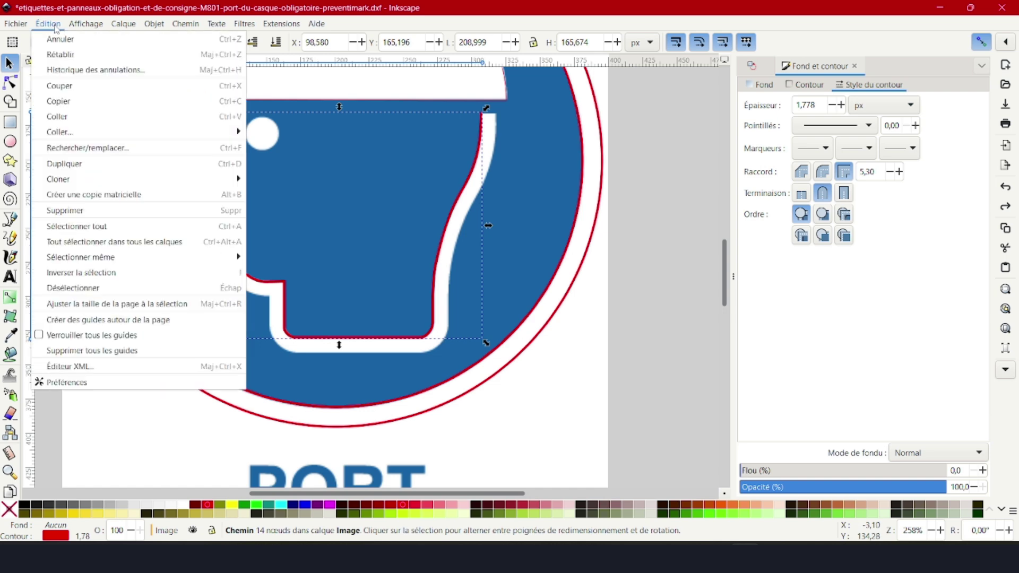
pyautogui.click(80, 117)
pyautogui.moveTo(523, 194); pyautogui.dragTo(485, 142)
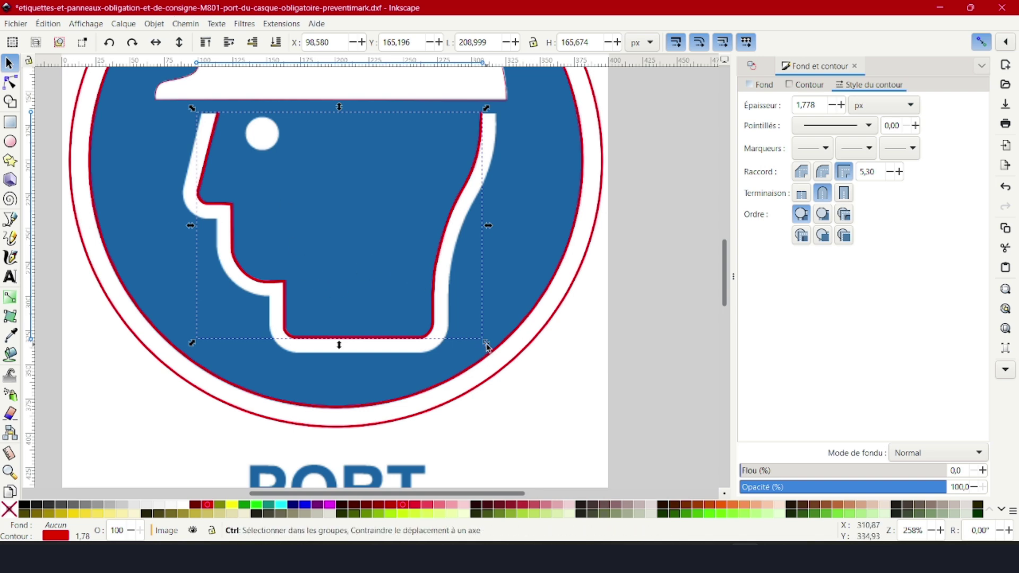
# Step: Try to scale the copied head profile up proportionally so it follows the white strip's outer edge
pyautogui.moveTo(487, 345); pyautogui.dragTo(499, 362)
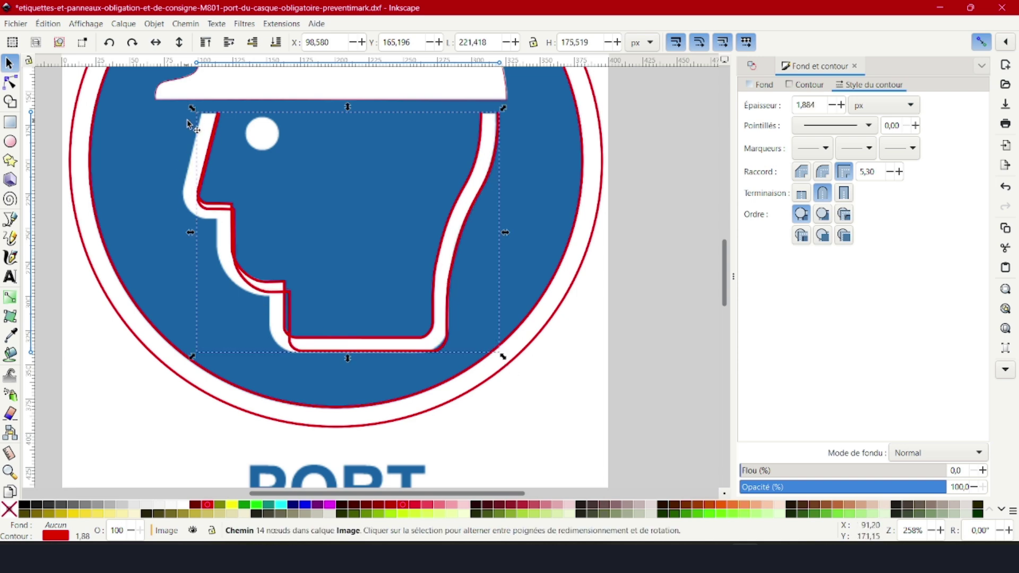
pyautogui.moveTo(200, 359); pyautogui.dragTo(153, 375)
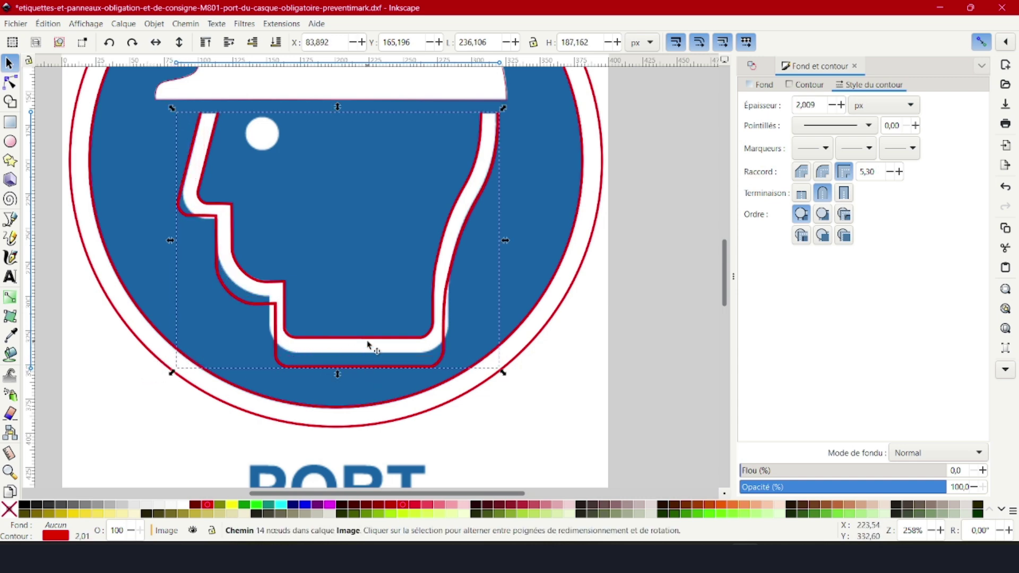
pyautogui.press('Escape')
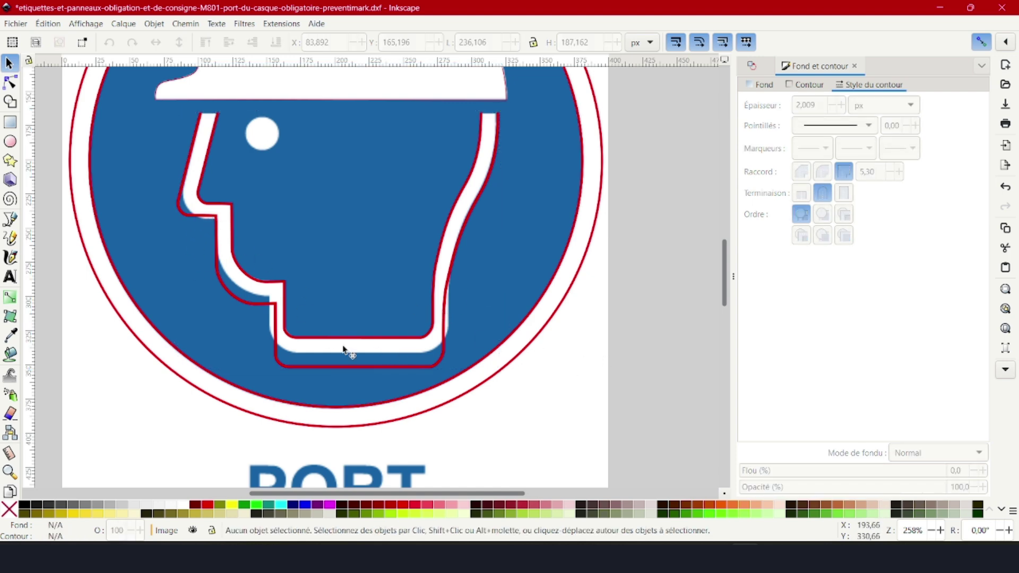
pyautogui.click(415, 368)
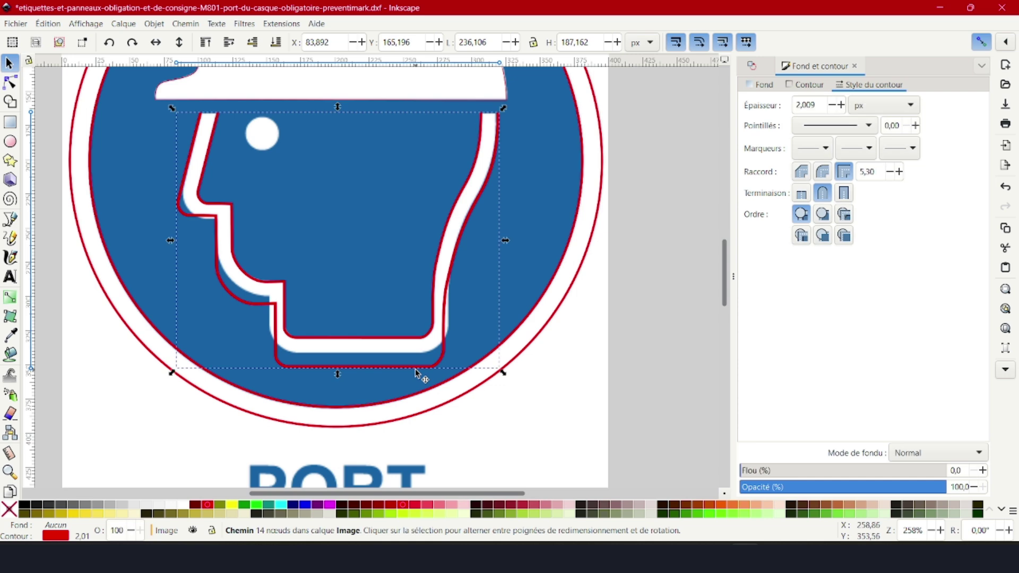
pyautogui.hotkey('ctrl', 'z')
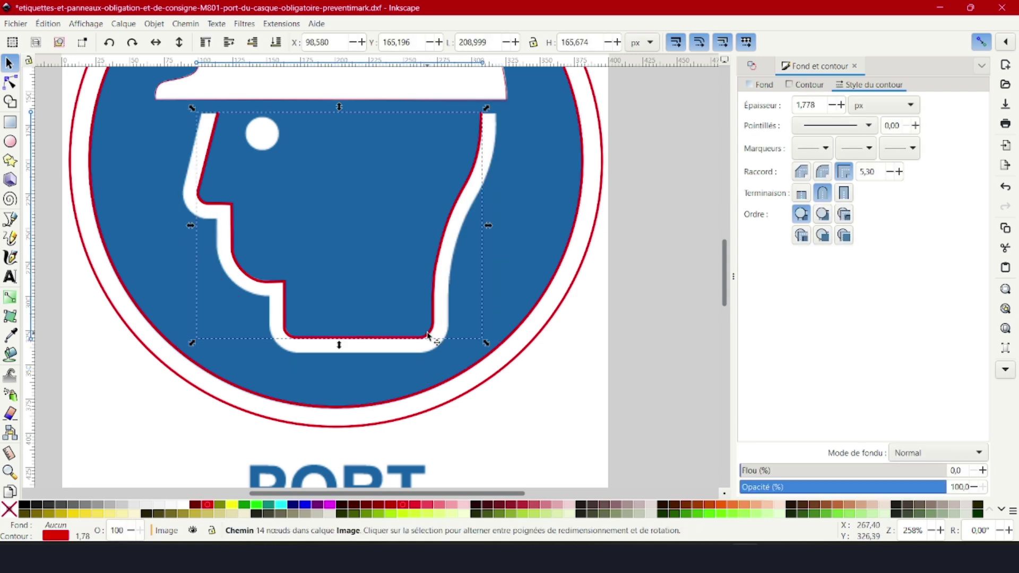
# Step: Place the pasted head profile copy back over the original and expand a linked offset of it to the white strip's outer edge
pyautogui.hotkey('ctrl', 'z')
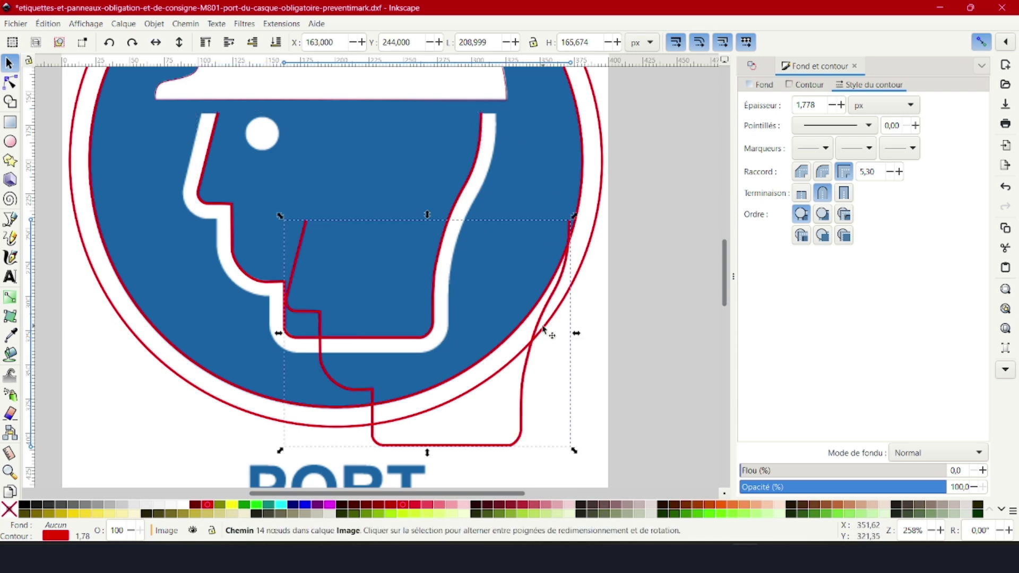
pyautogui.moveTo(559, 223); pyautogui.dragTo(486, 121)
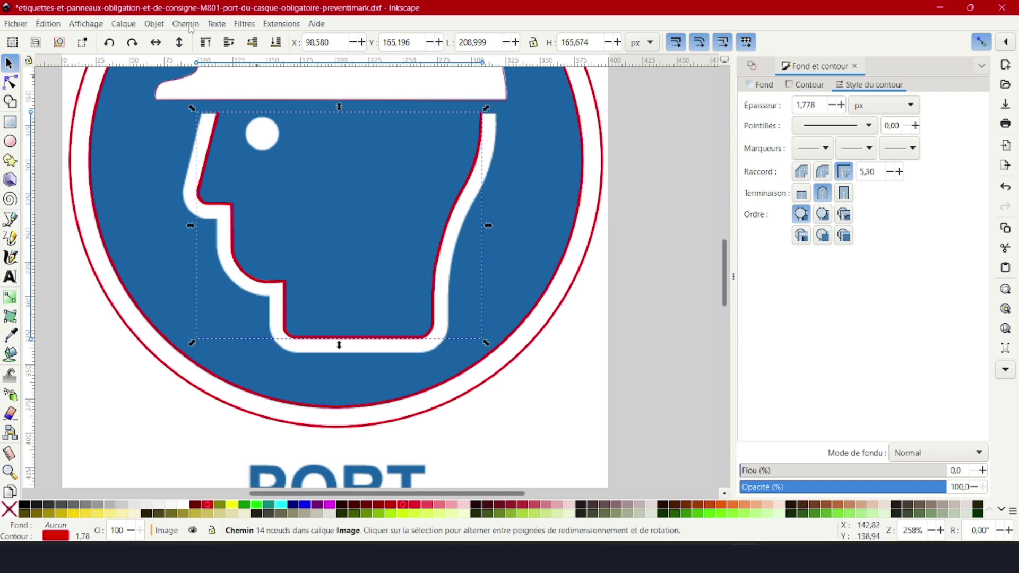
pyautogui.click(154, 24)
pyautogui.moveTo(185, 24)
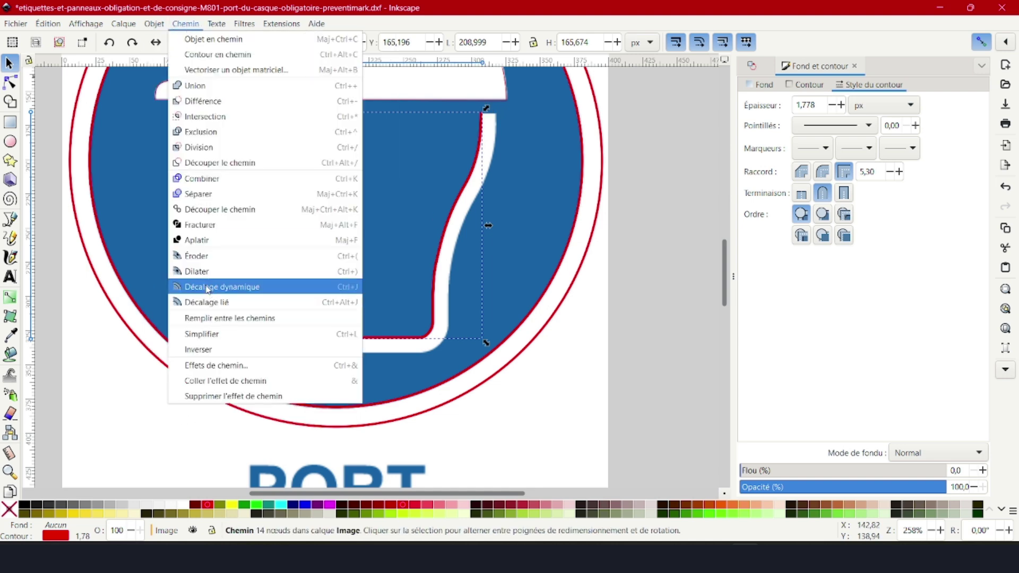
pyautogui.click(209, 303)
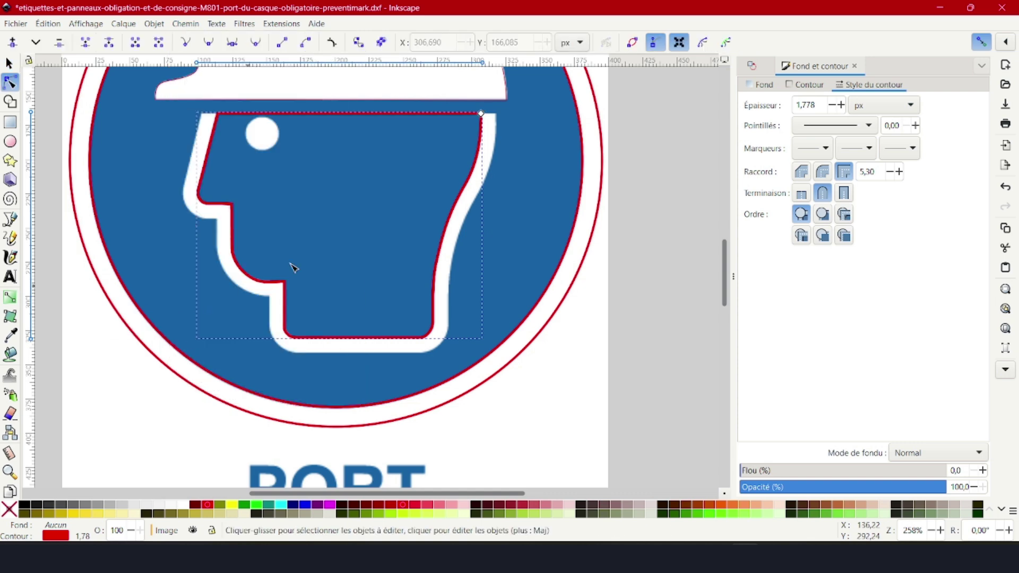
pyautogui.moveTo(477, 117); pyautogui.dragTo(499, 116)
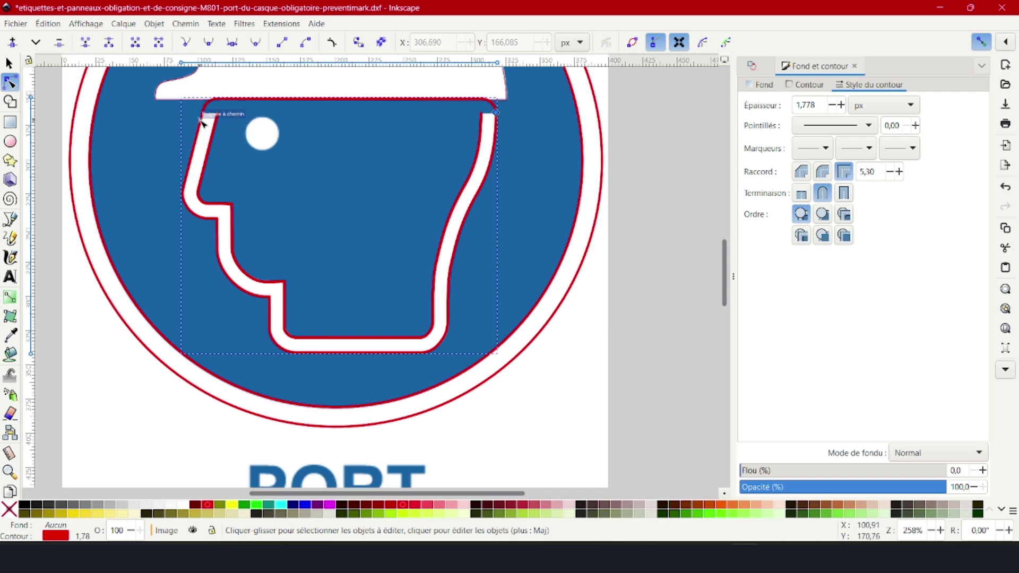
pyautogui.click(560, 146)
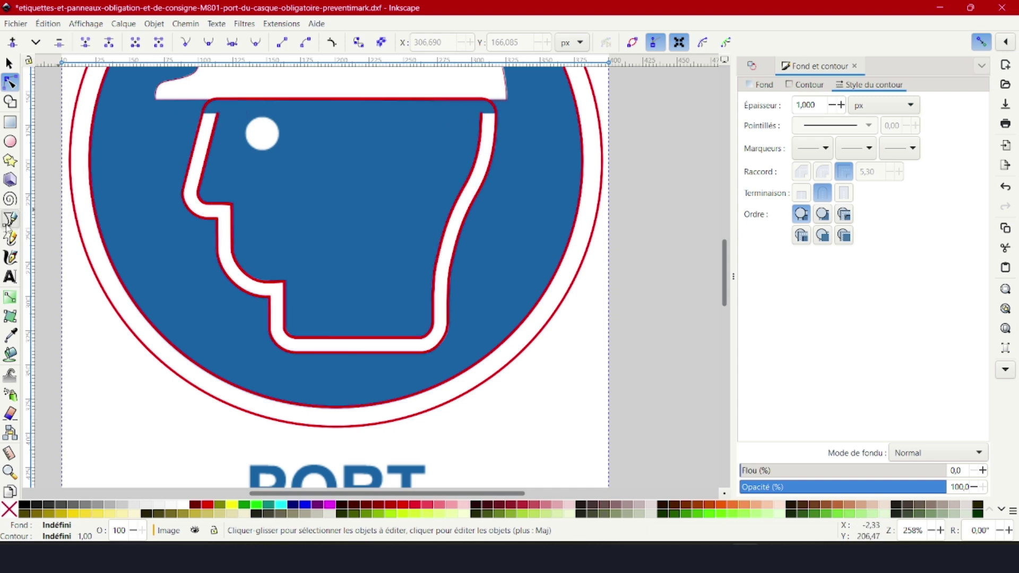
# Step: Draw a horizontal straight line about 232 px long across the tops of the white strip, extending past both sides of the head contour
pyautogui.click(10, 218)
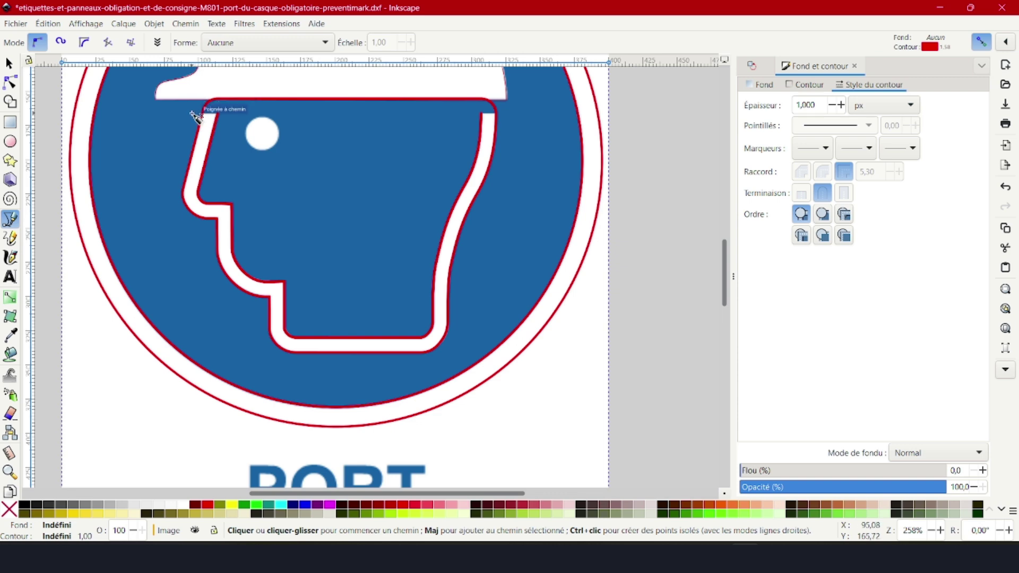
pyautogui.scroll(2, 200, 111)
pyautogui.scroll(1, 180, 141)
pyautogui.scroll(1, 180, 140)
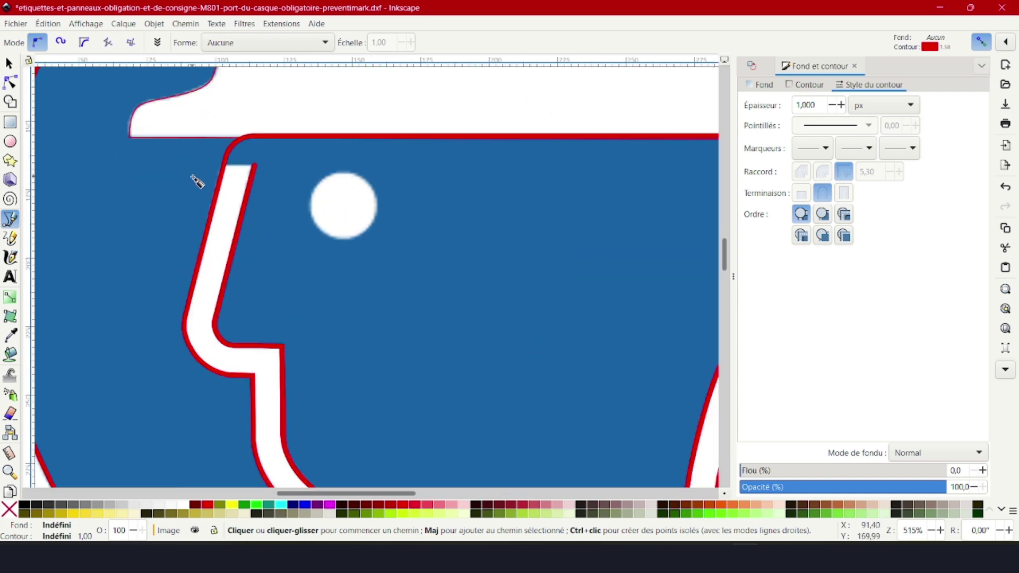
pyautogui.scroll(-2, 208, 165)
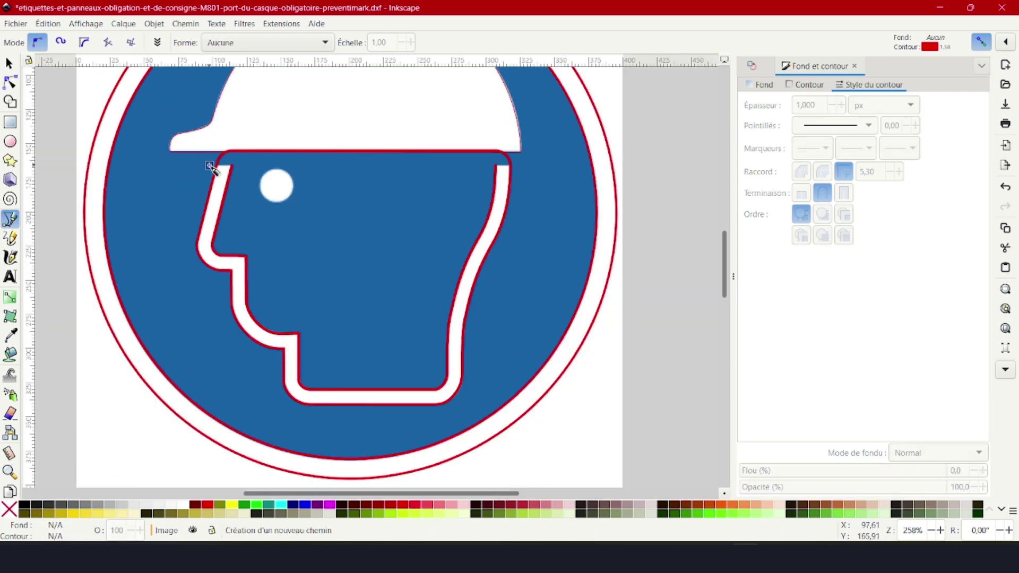
pyautogui.click(209, 165)
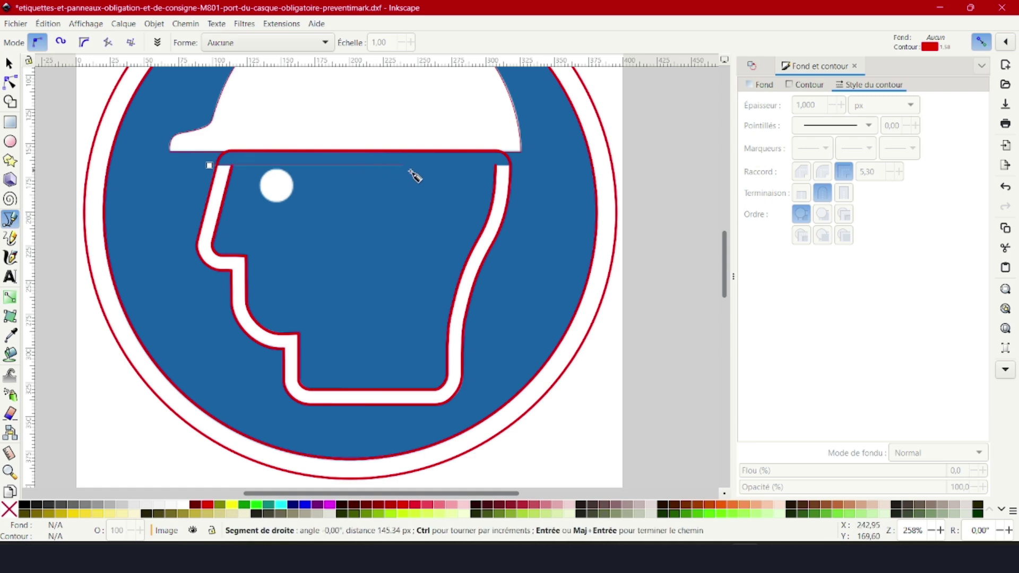
pyautogui.click(526, 165)
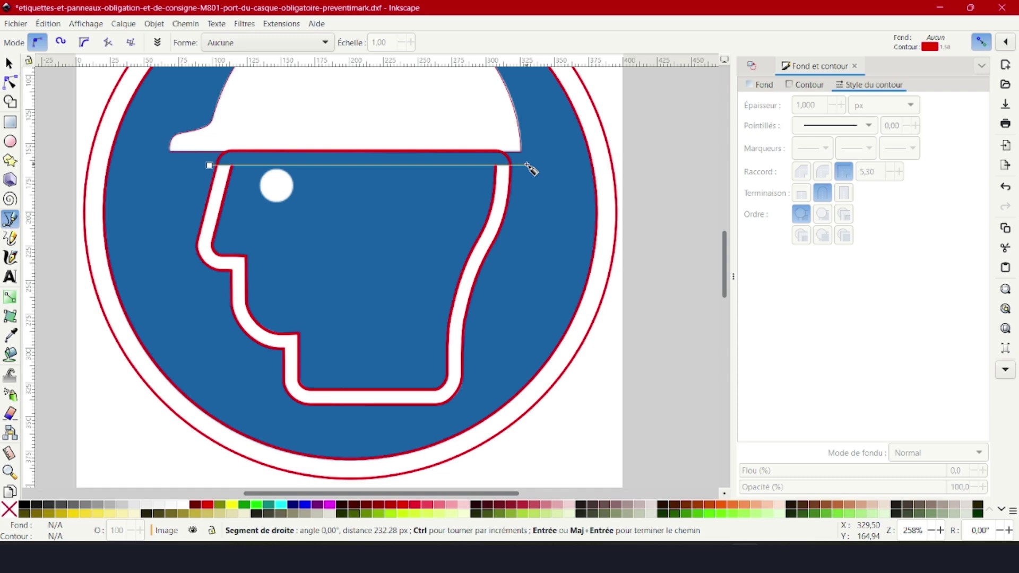
pyautogui.press('Return')
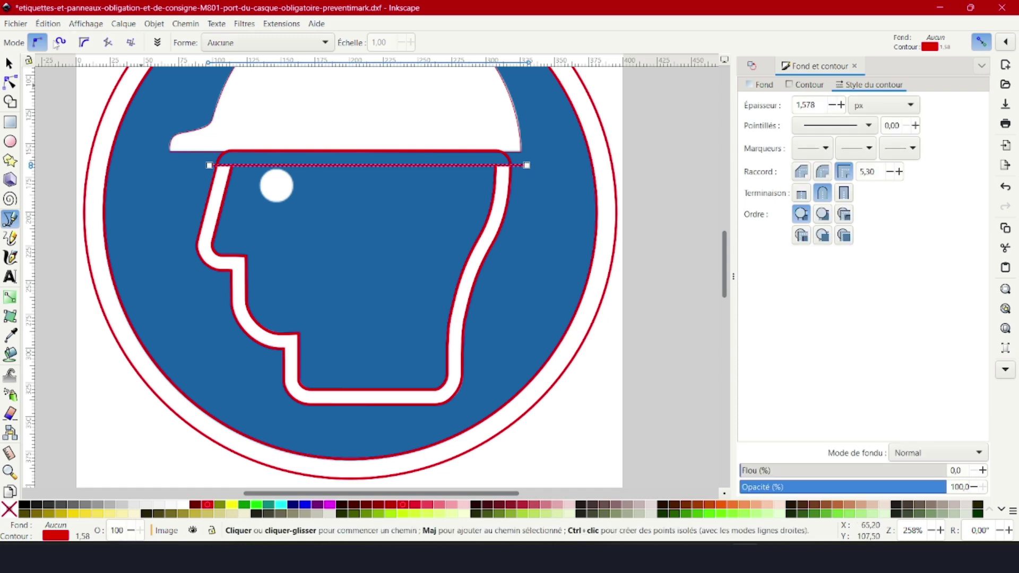
# Step: Try Cut Path on the expanded head contour with the horizontal line, and select the upper piece above the white strip
pyautogui.click(9, 64)
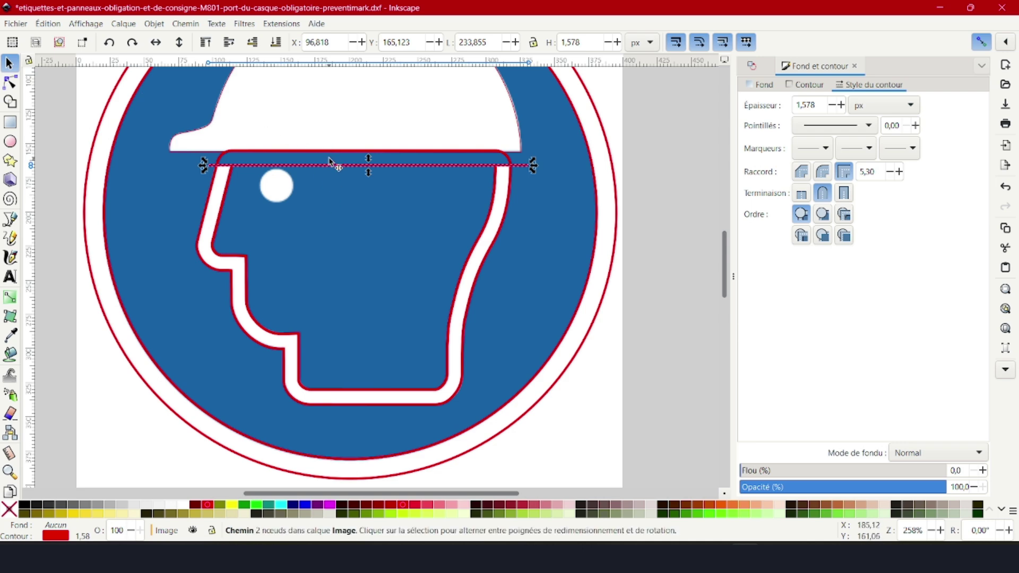
pyautogui.keyDown('shift'); pyautogui.click(330, 153); pyautogui.keyUp('shift')
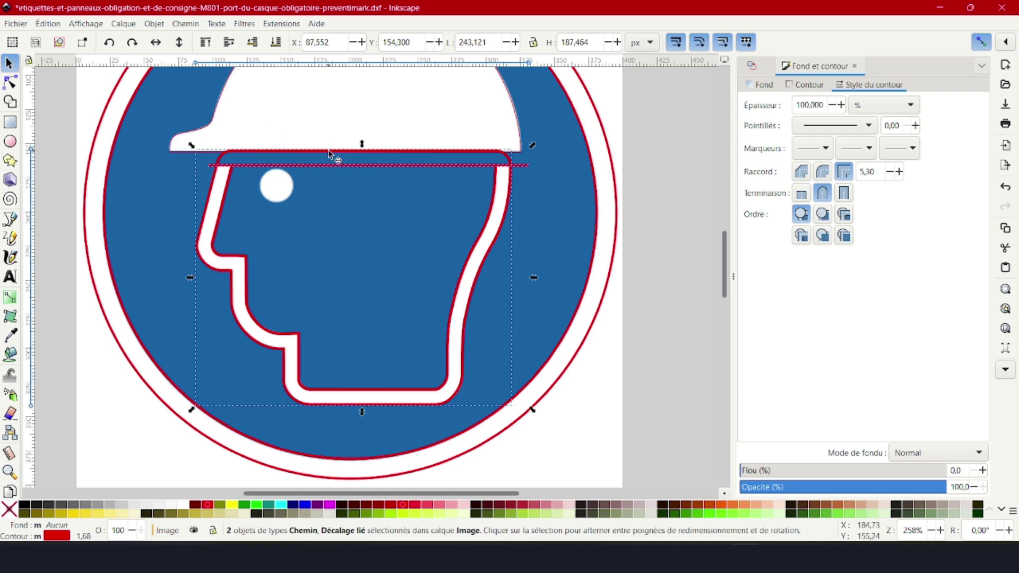
pyautogui.click(187, 25)
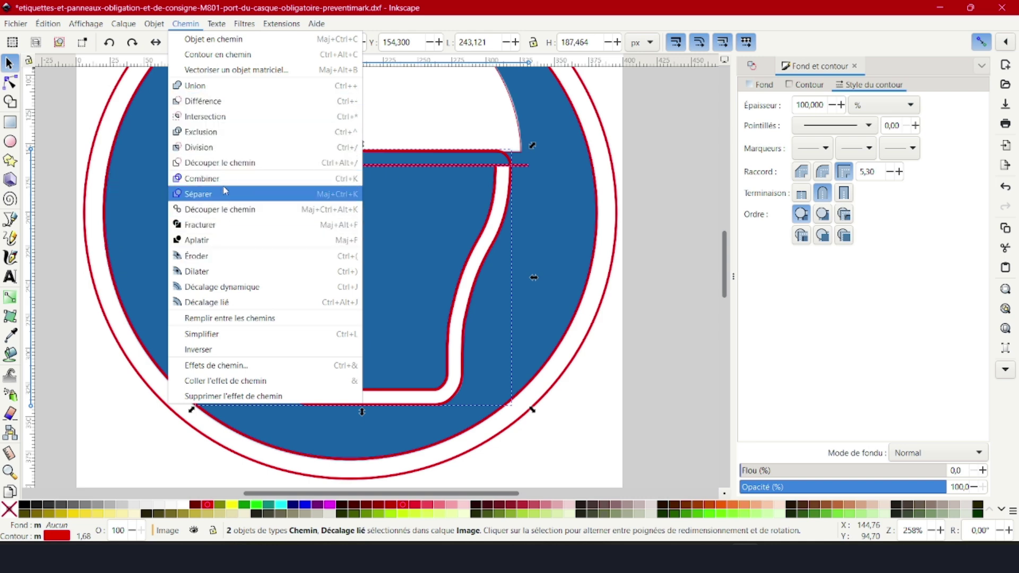
pyautogui.click(227, 164)
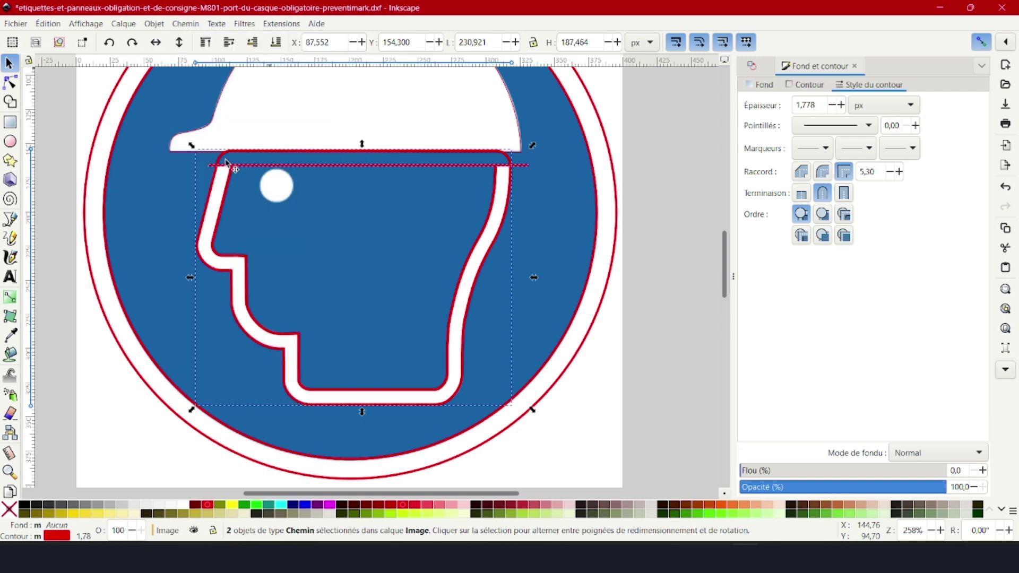
pyautogui.click(231, 162)
pyautogui.click(232, 155)
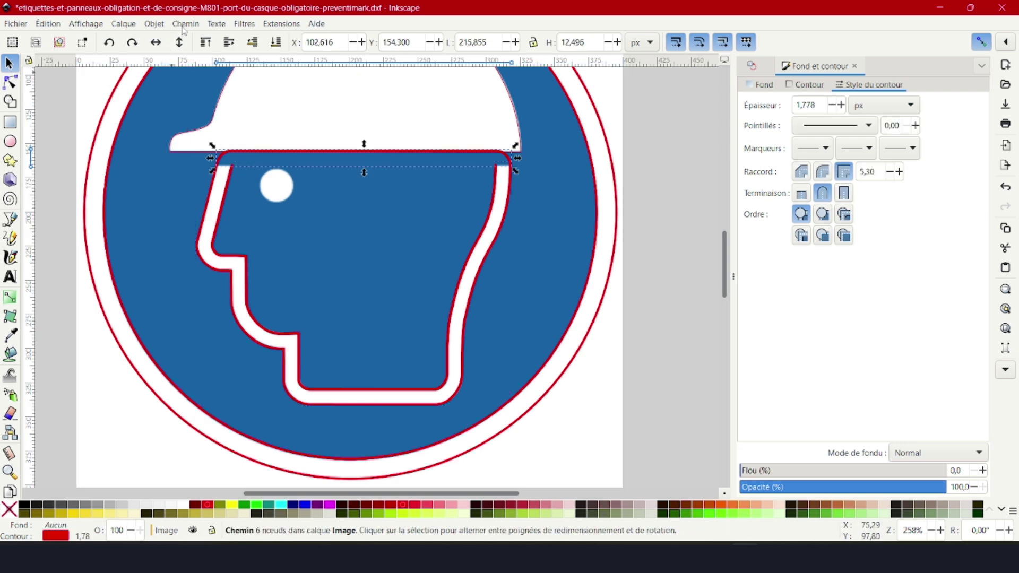
# Step: Try Split Path on the upper piece of the cut head contour
pyautogui.click(184, 25)
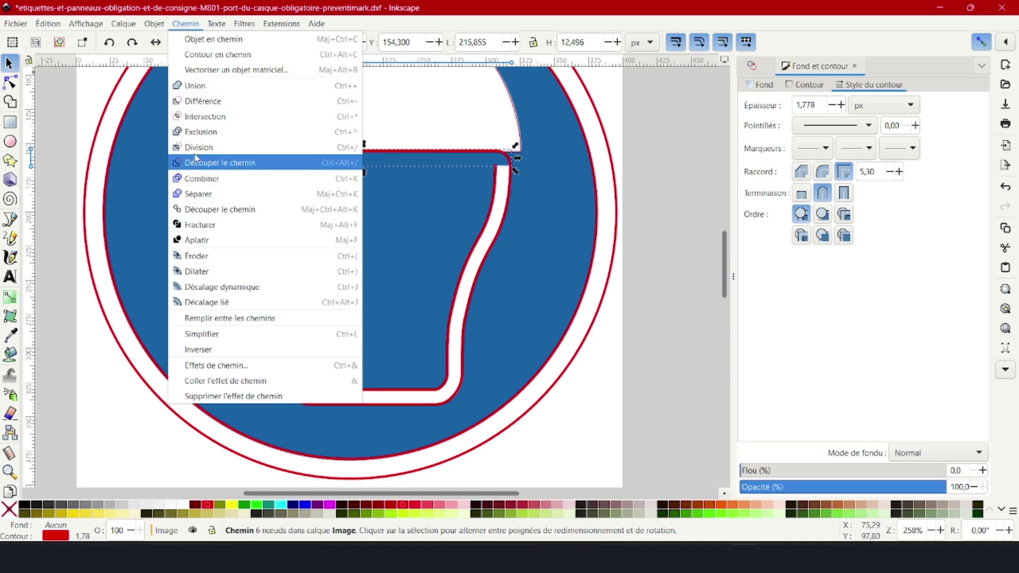
pyautogui.click(213, 210)
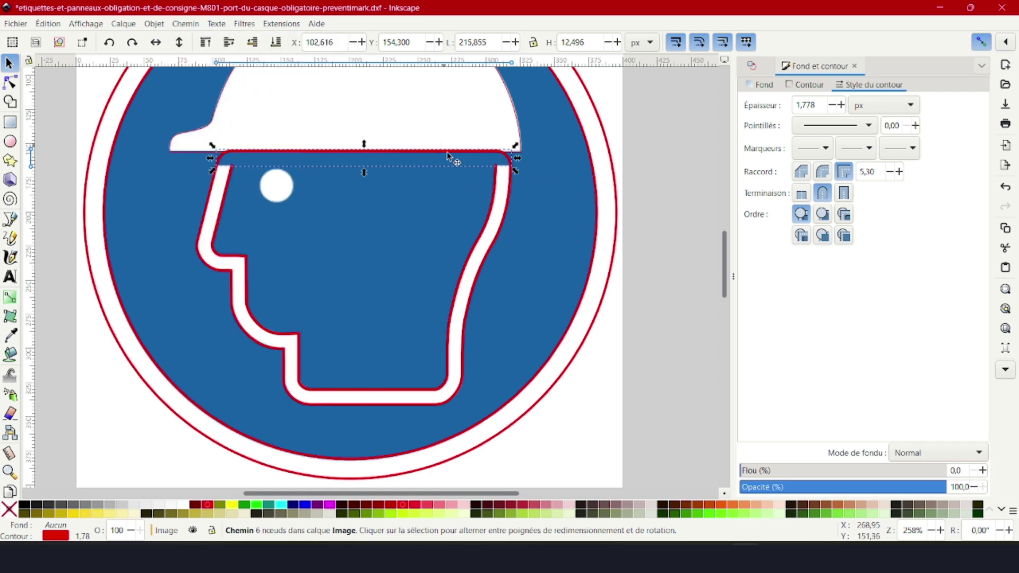
pyautogui.click(458, 187)
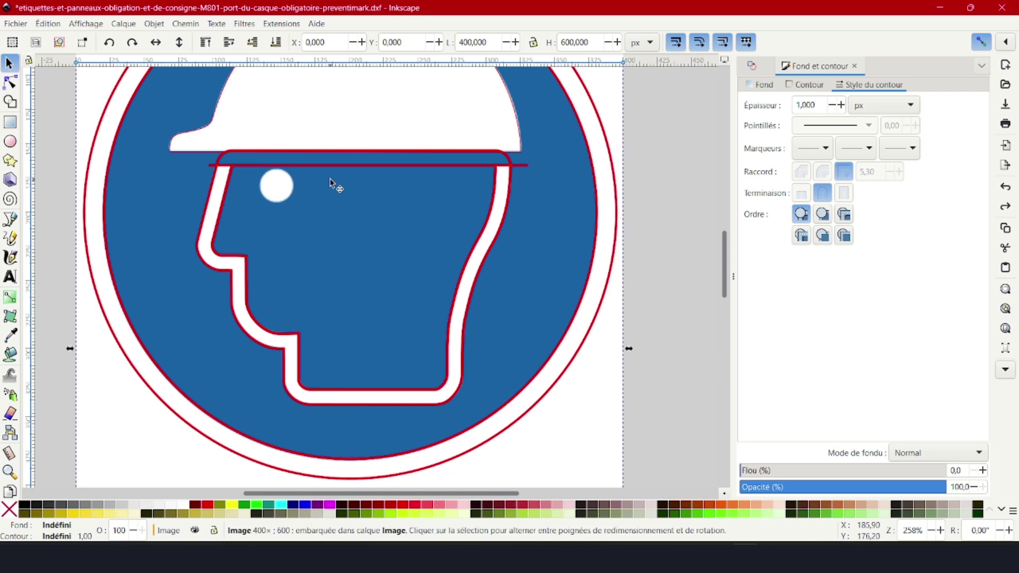
# Step: Try Split Path on the horizontal line and the expanded head contour together
pyautogui.keyDown('ctrl'); pyautogui.click(319, 165); pyautogui.keyUp('ctrl')
pyautogui.keyDown('shift'); pyautogui.click(306, 155); pyautogui.keyUp('shift')
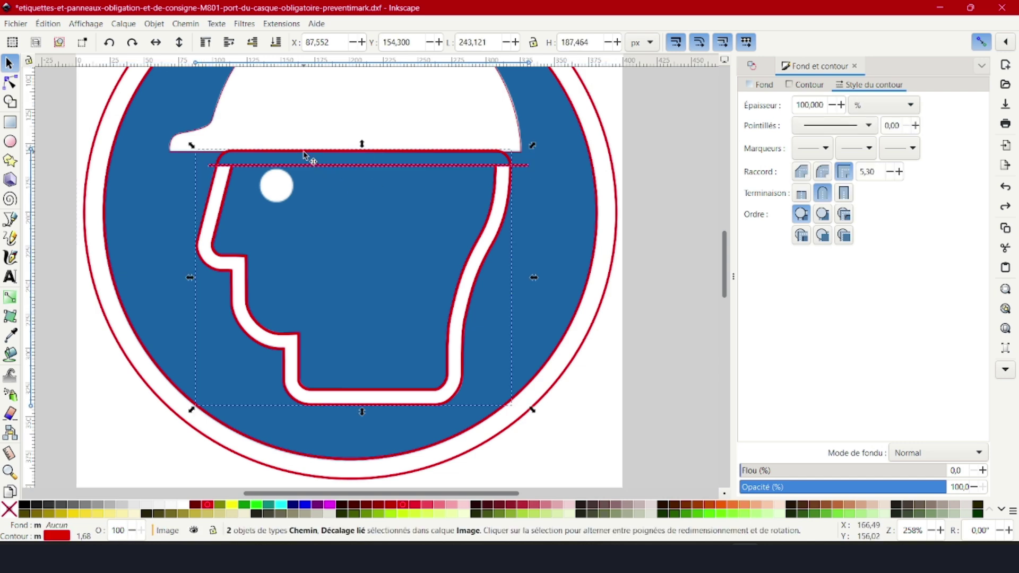
pyautogui.click(185, 23)
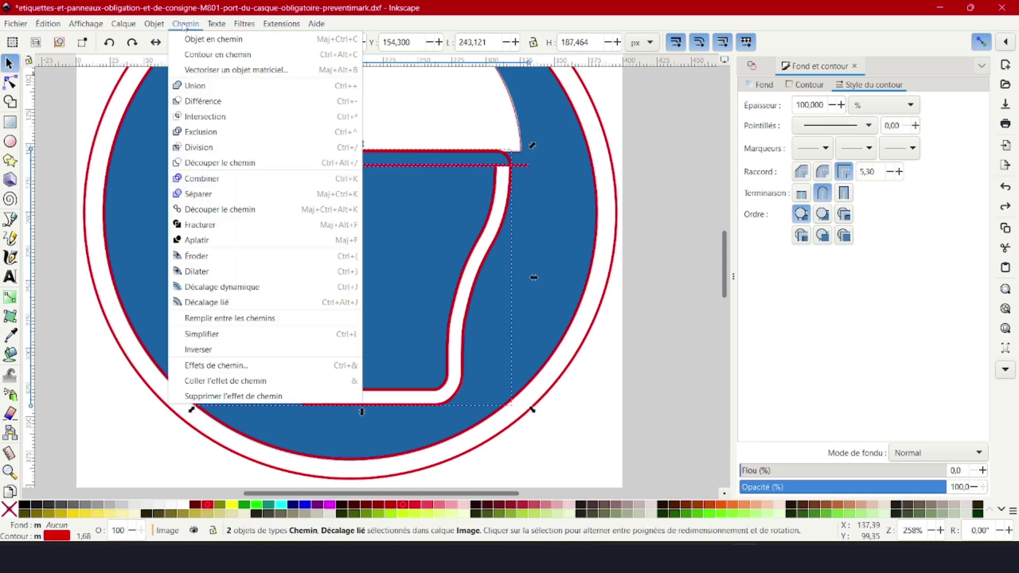
pyautogui.click(235, 216)
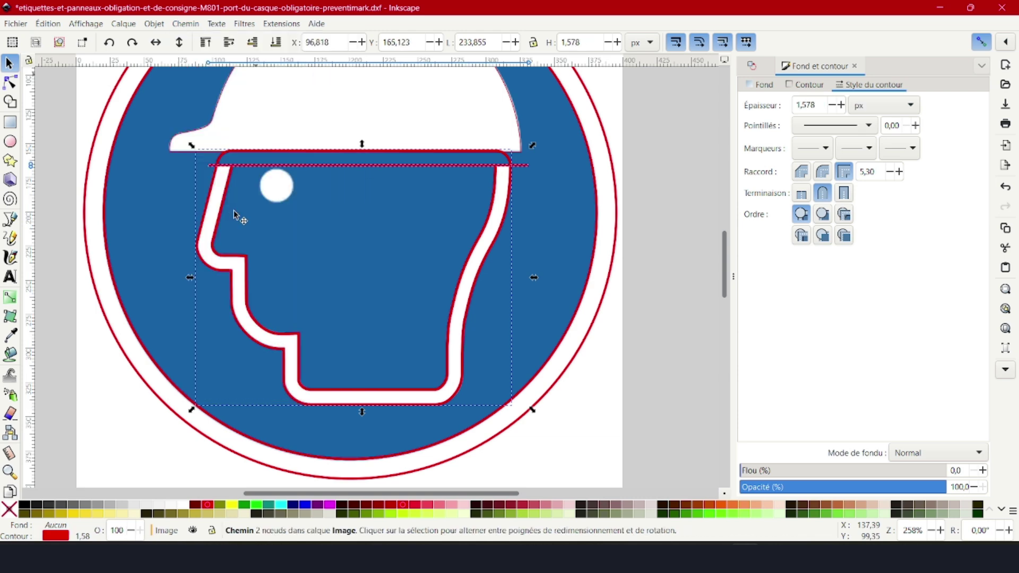
# Step: Try Break Apart on the expanded head contour and the horizontal line
pyautogui.click(502, 157)
pyautogui.keyDown('shift'); pyautogui.click(349, 167); pyautogui.keyUp('shift')
pyautogui.click(185, 24)
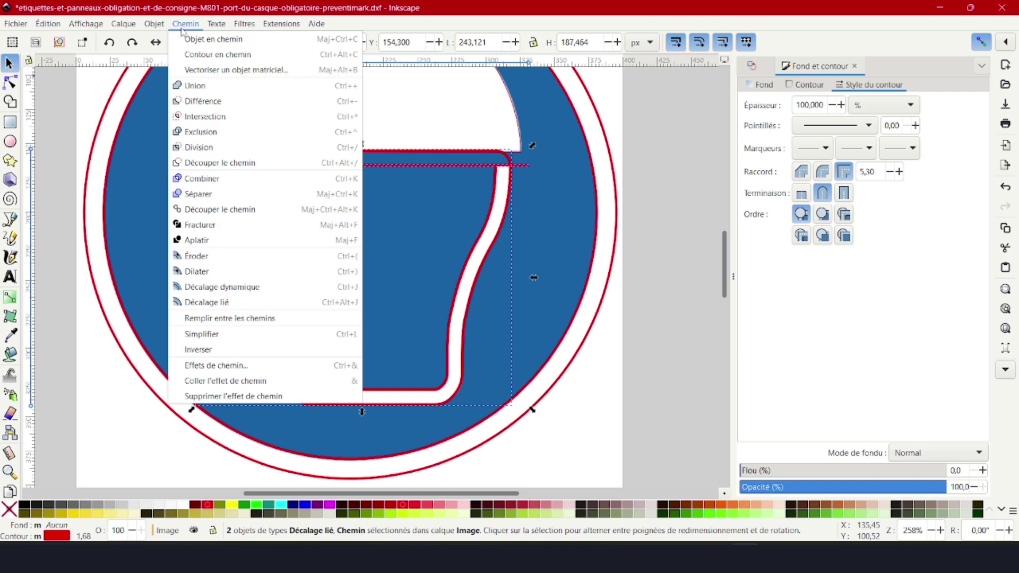
pyautogui.click(228, 196)
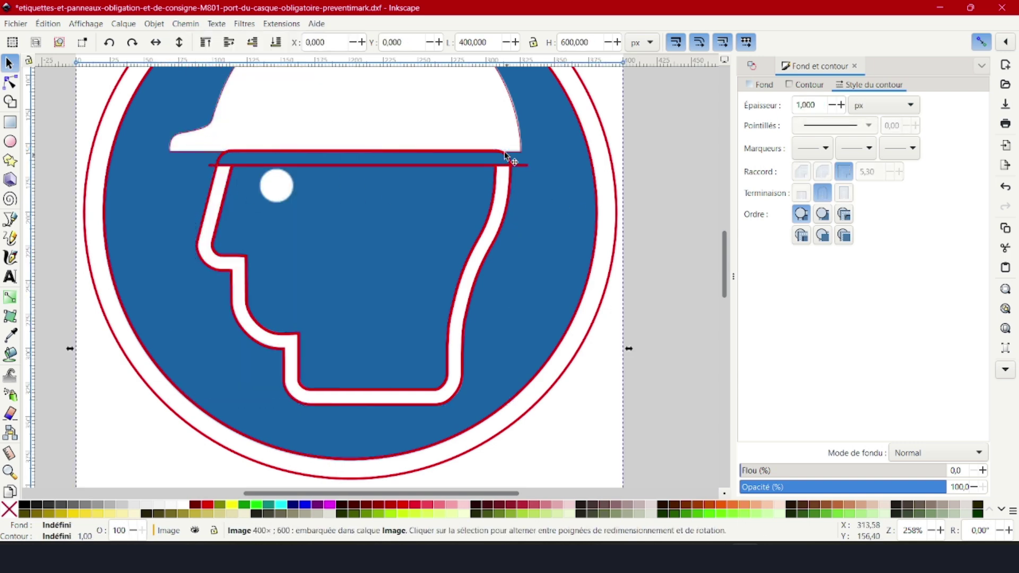
# Step: Try to combine the expanded head contour and the horizontal line into one path, moving it to test the result
pyautogui.click(514, 176)
pyautogui.keyDown('shift'); pyautogui.click(469, 166); pyautogui.keyUp('shift')
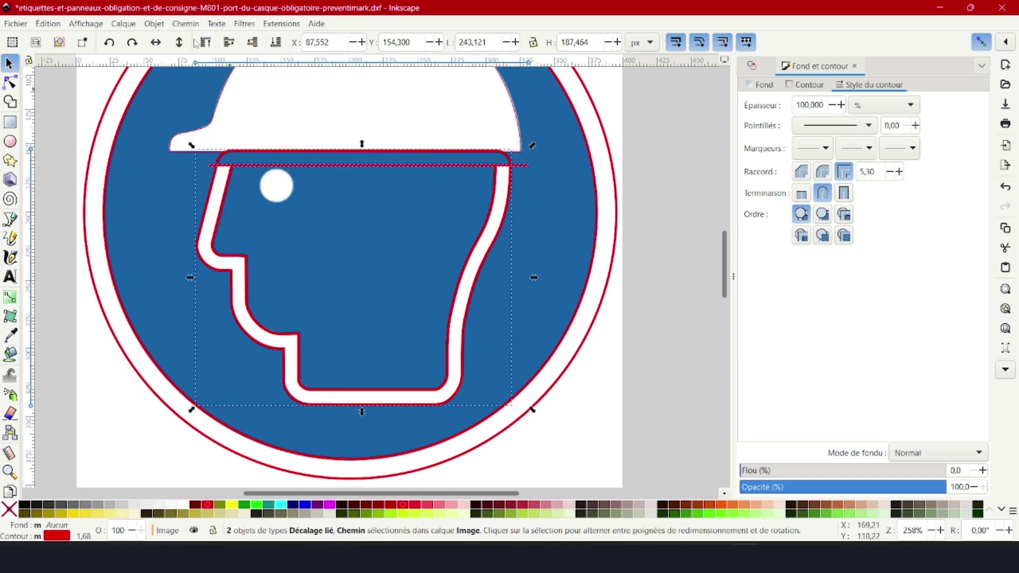
pyautogui.click(185, 24)
pyautogui.click(215, 180)
pyautogui.click(469, 166)
pyautogui.moveTo(470, 165); pyautogui.dragTo(477, 175)
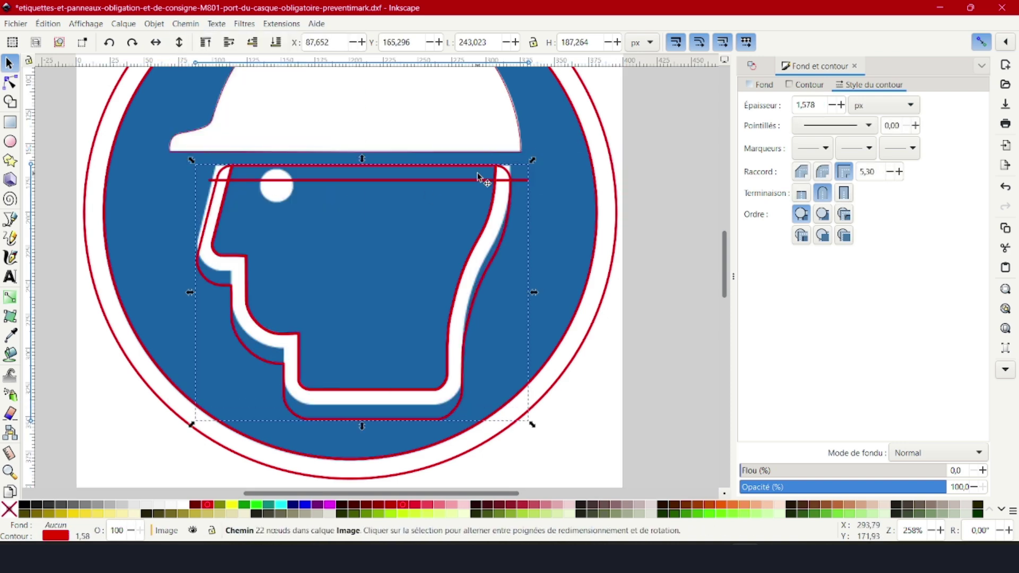
pyautogui.moveTo(406, 184); pyautogui.dragTo(397, 165)
pyautogui.hotkey('ctrl', 'z')
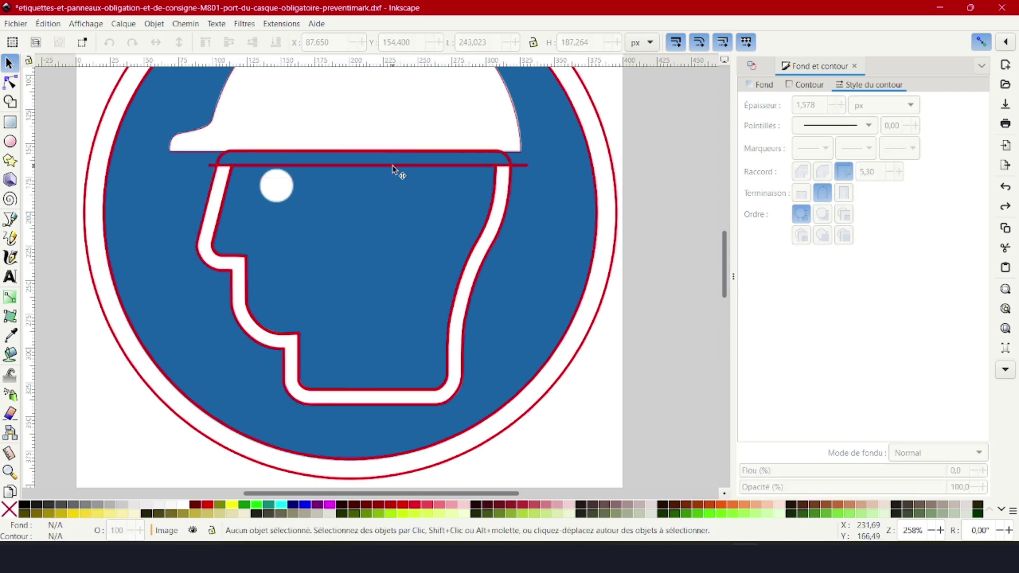
# Step: Try Division on the expanded head contour with the horizontal line, and select the upper piece
pyautogui.click(392, 166)
pyautogui.keyDown('shift'); pyautogui.click(247, 154); pyautogui.keyUp('shift')
pyautogui.click(186, 24)
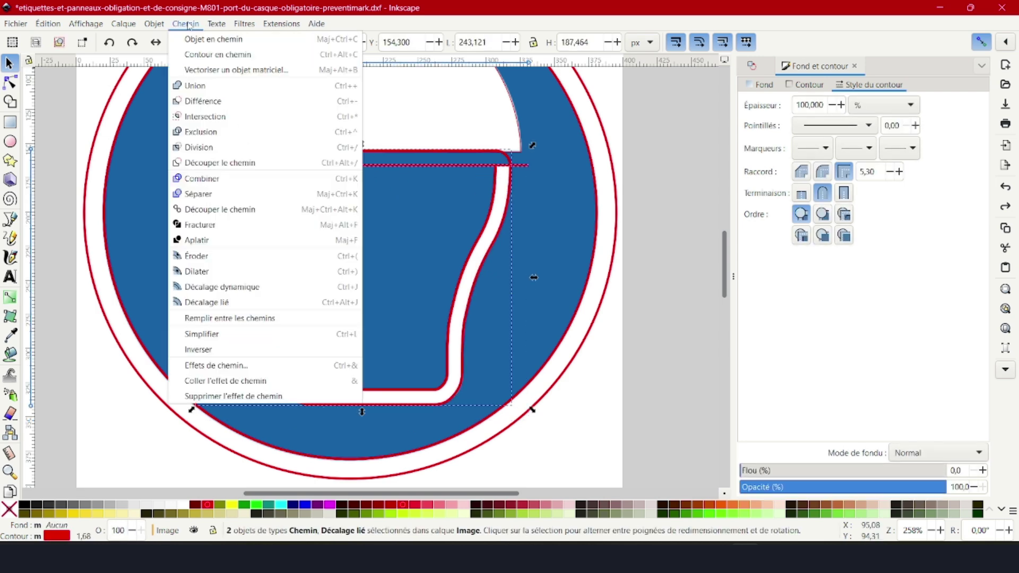
pyautogui.click(209, 151)
pyautogui.click(530, 204)
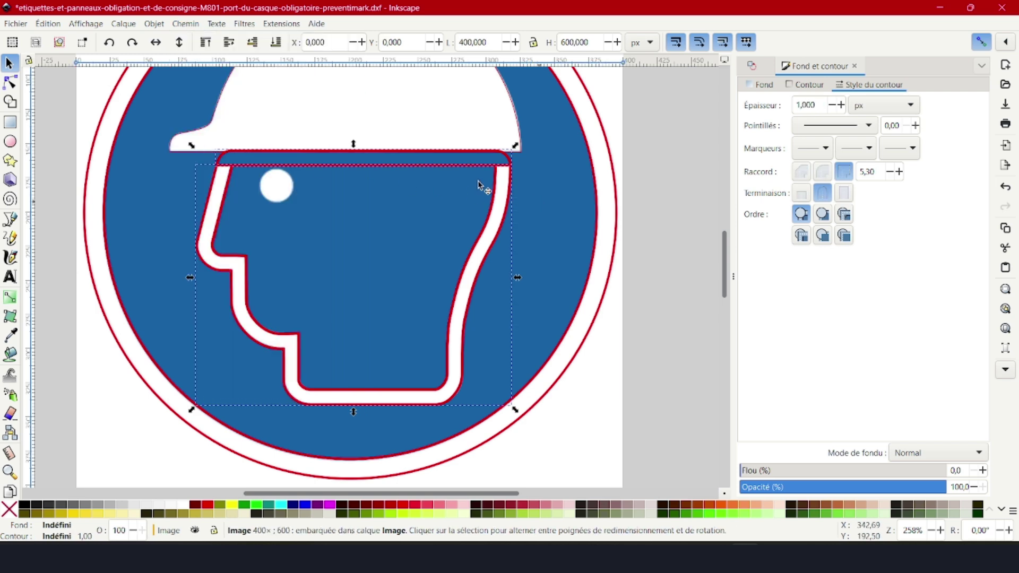
pyautogui.click(457, 154)
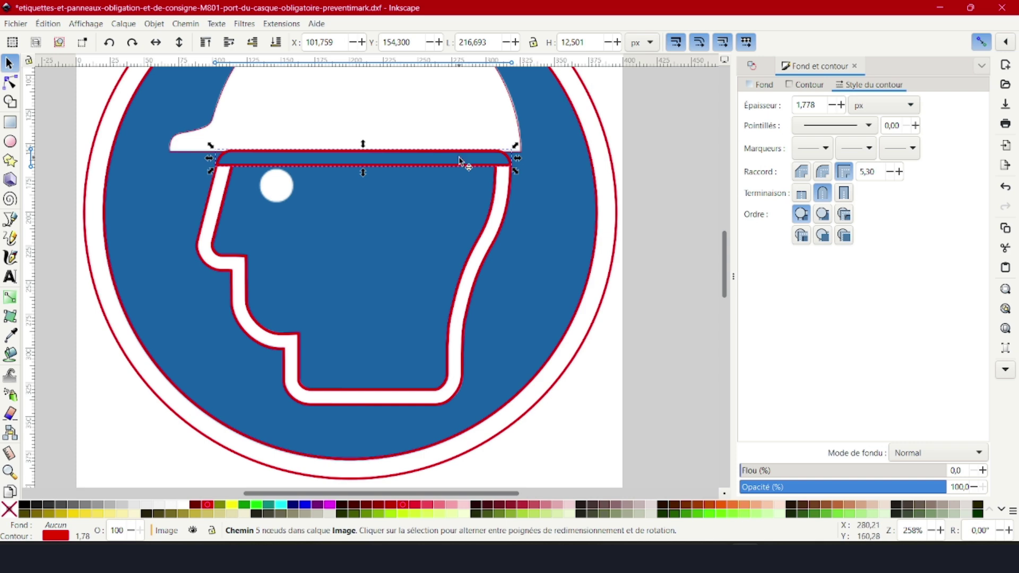
pyautogui.press('Escape')
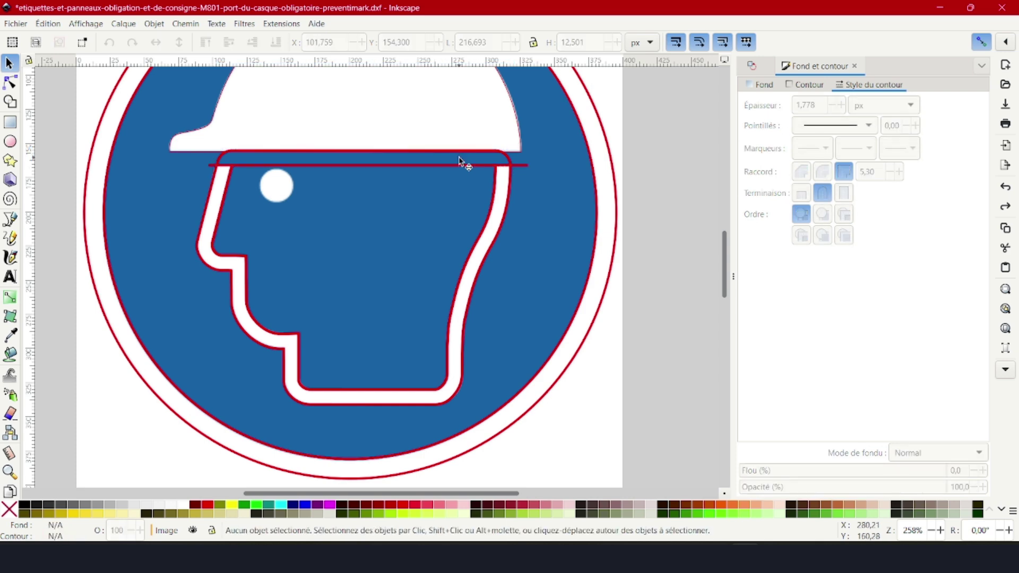
# Step: Apply Exclusion to the horizontal line and the expanded head contour
pyautogui.click(452, 165)
pyautogui.keyDown('shift'); pyautogui.click(449, 153); pyautogui.keyUp('shift')
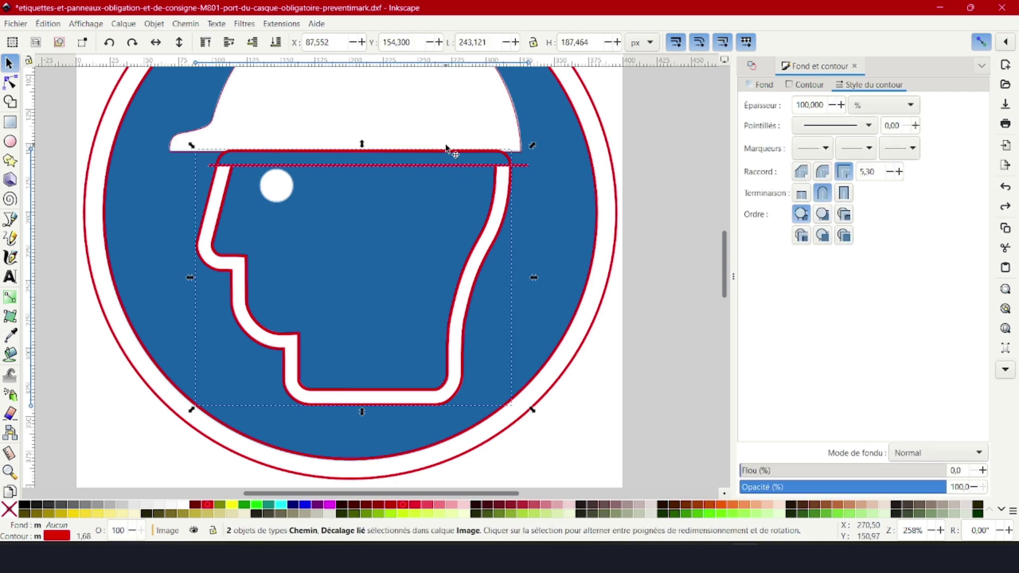
pyautogui.click(186, 25)
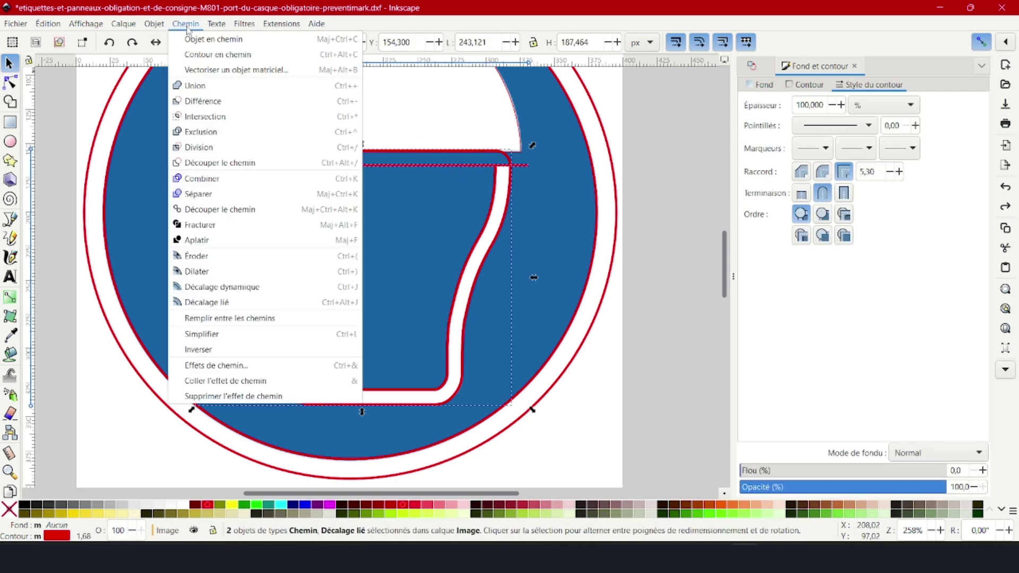
pyautogui.click(205, 136)
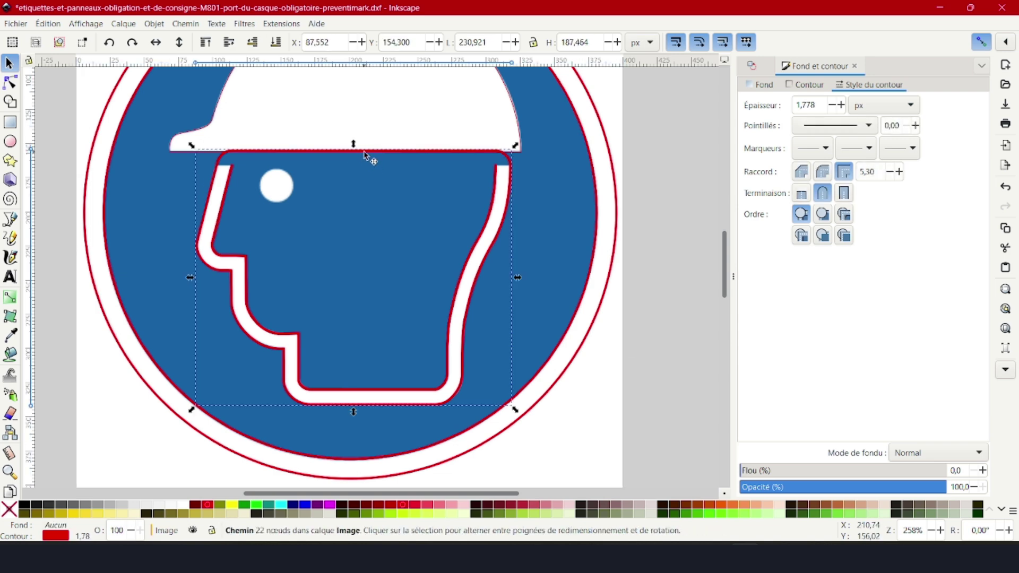
# Step: Undo the Exclusion, try Intersection on the horizontal line and the expanded head contour, and undo that attempt
pyautogui.hotkey('ctrl', 'z')
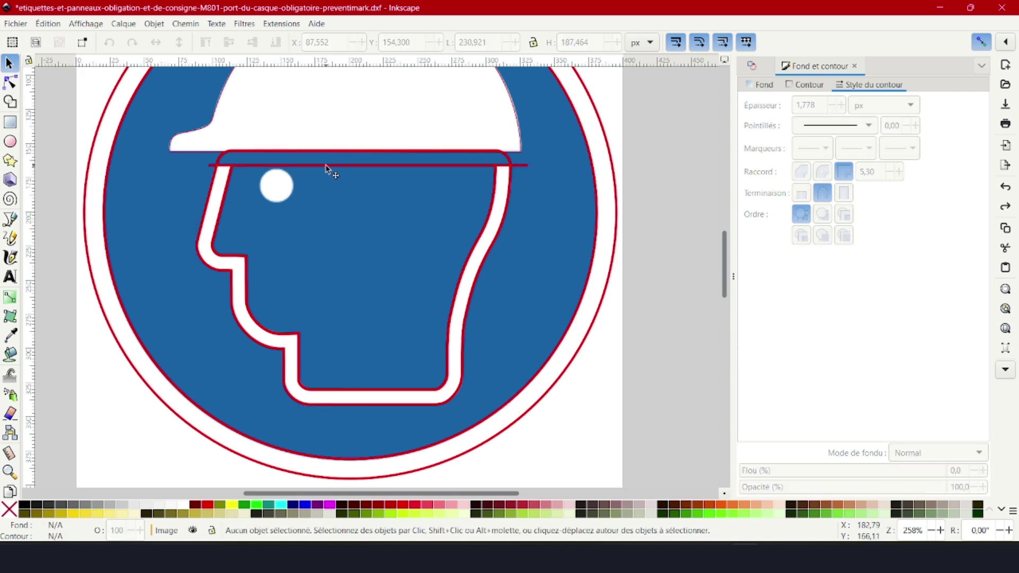
pyautogui.click(326, 166)
pyautogui.keyDown('shift'); pyautogui.click(226, 166); pyautogui.keyUp('shift')
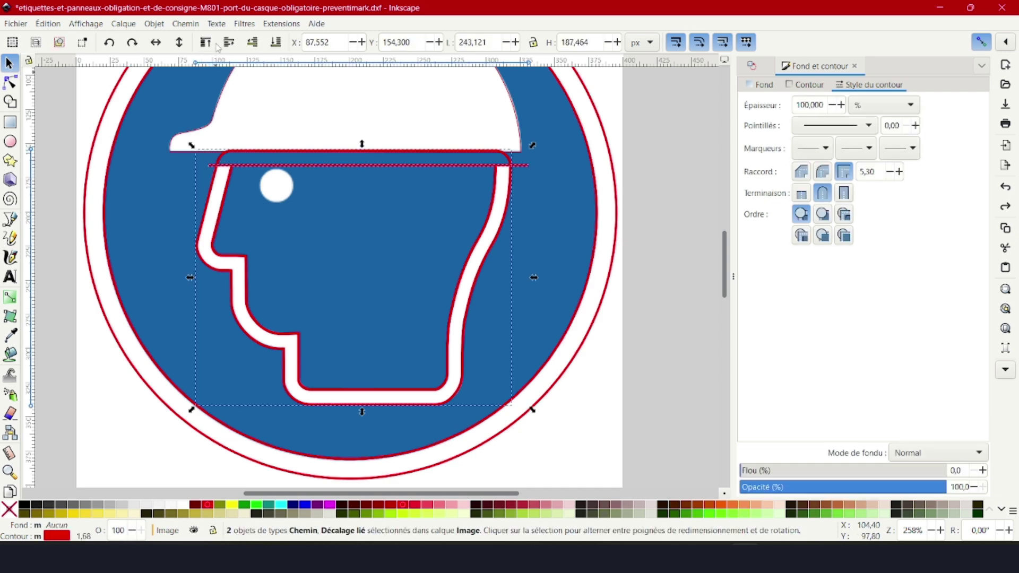
pyautogui.click(186, 23)
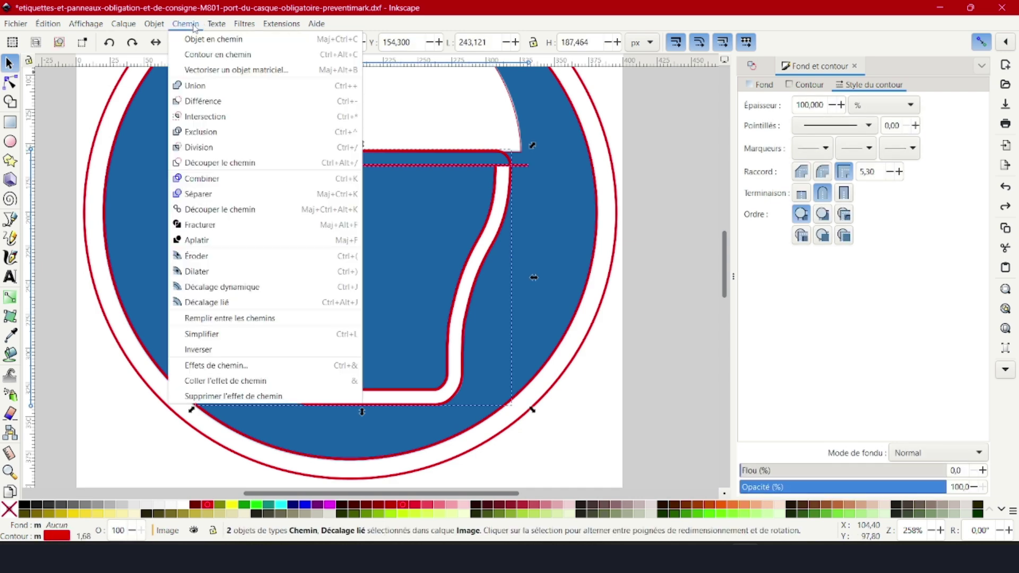
pyautogui.click(206, 121)
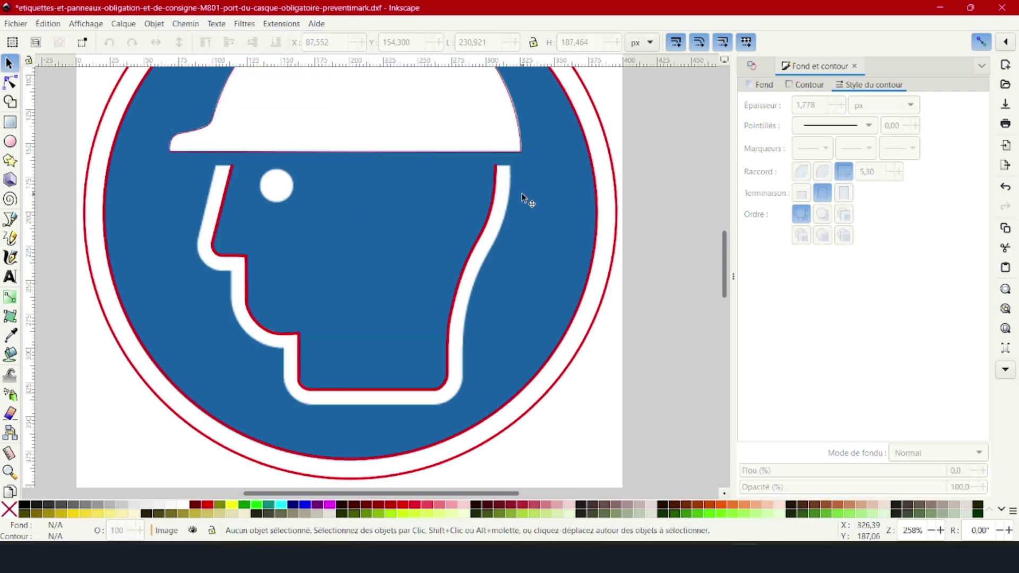
pyautogui.hotkey('ctrl', 'z')
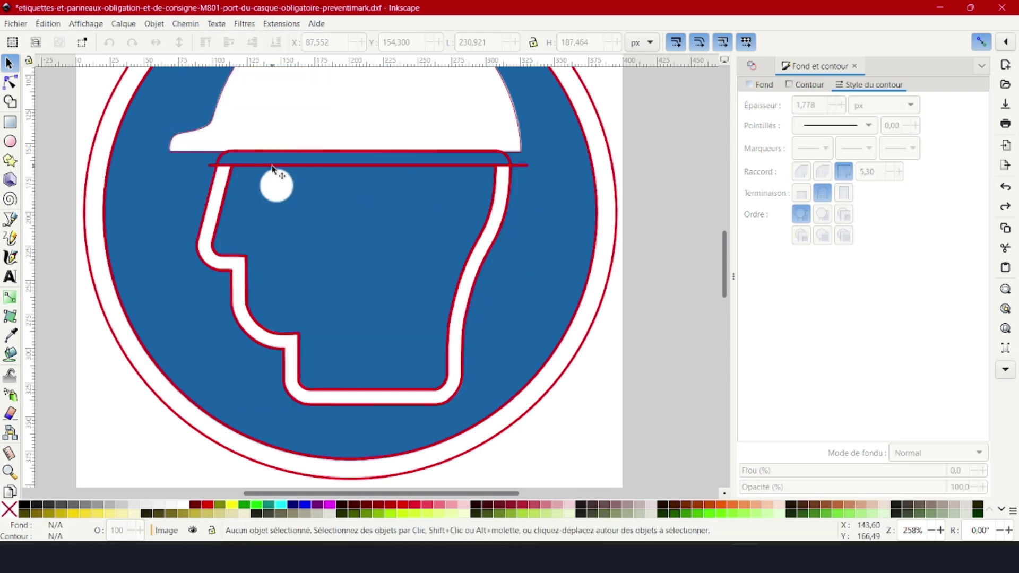
# Step: Cut the expanded head contour with the horizontal line using Cut Path, and delete the piece above the white strip's ends
pyautogui.click(272, 166)
pyautogui.keyDown('shift'); pyautogui.click(226, 158); pyautogui.keyUp('shift')
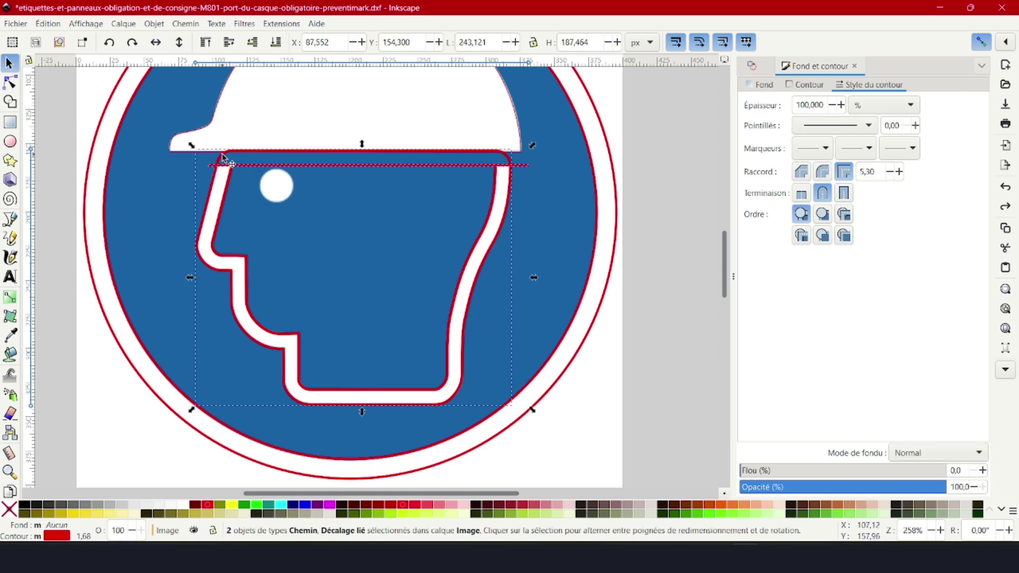
pyautogui.click(184, 23)
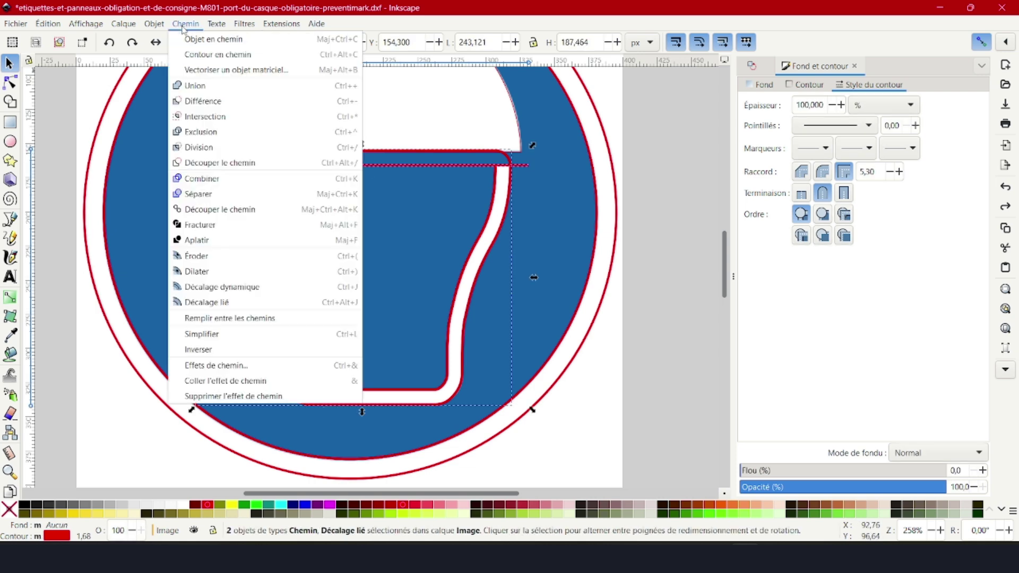
pyautogui.click(228, 162)
pyautogui.click(556, 200)
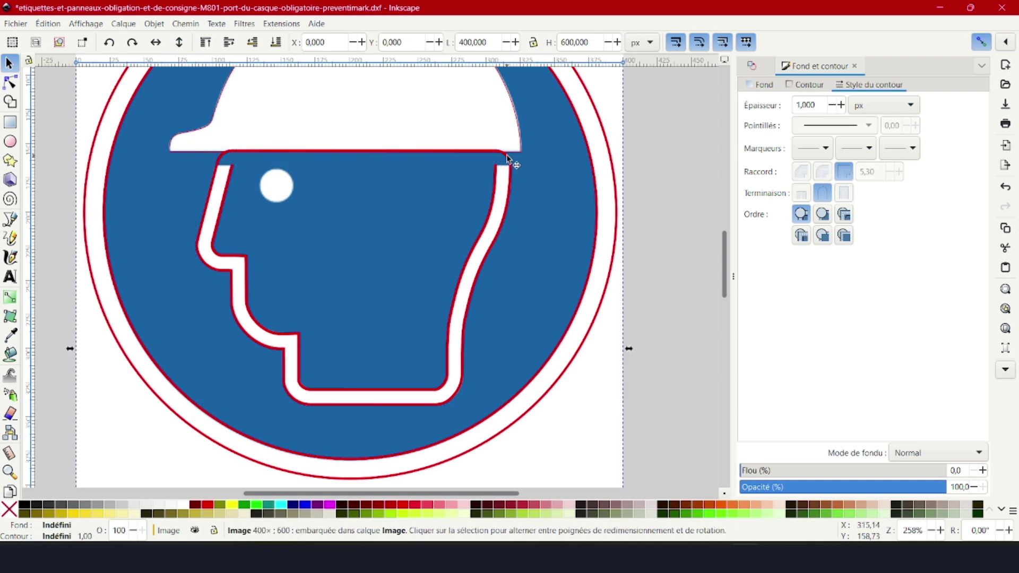
pyautogui.click(511, 159)
pyautogui.press('Delete')
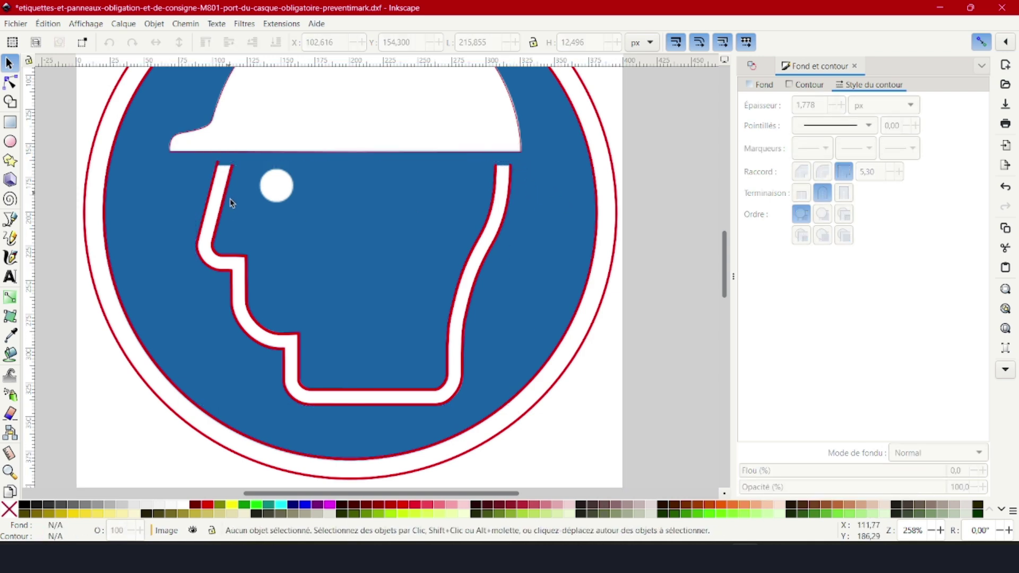
# Step: Move the outer head contour's end node at the forehead down to the white strip's top outer corner
pyautogui.scroll(5, 223, 167)
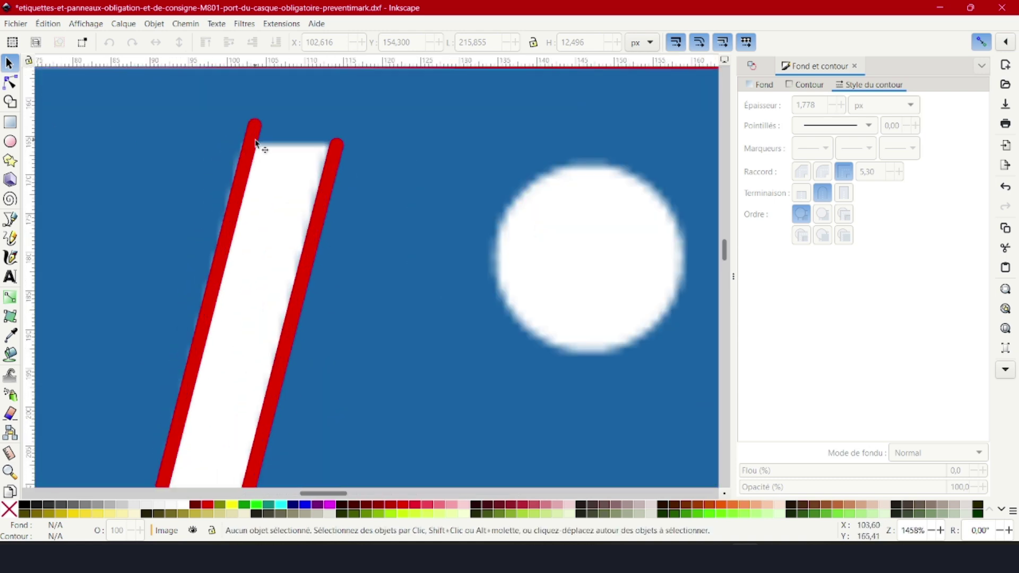
pyautogui.doubleClick(252, 145)
pyautogui.moveTo(255, 122); pyautogui.dragTo(248, 146)
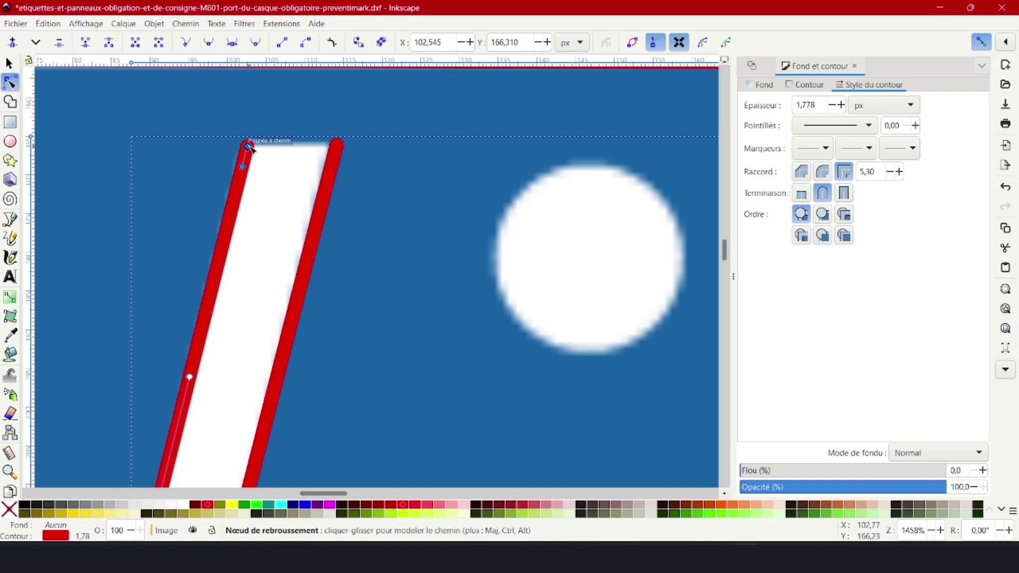
pyautogui.press('Escape')
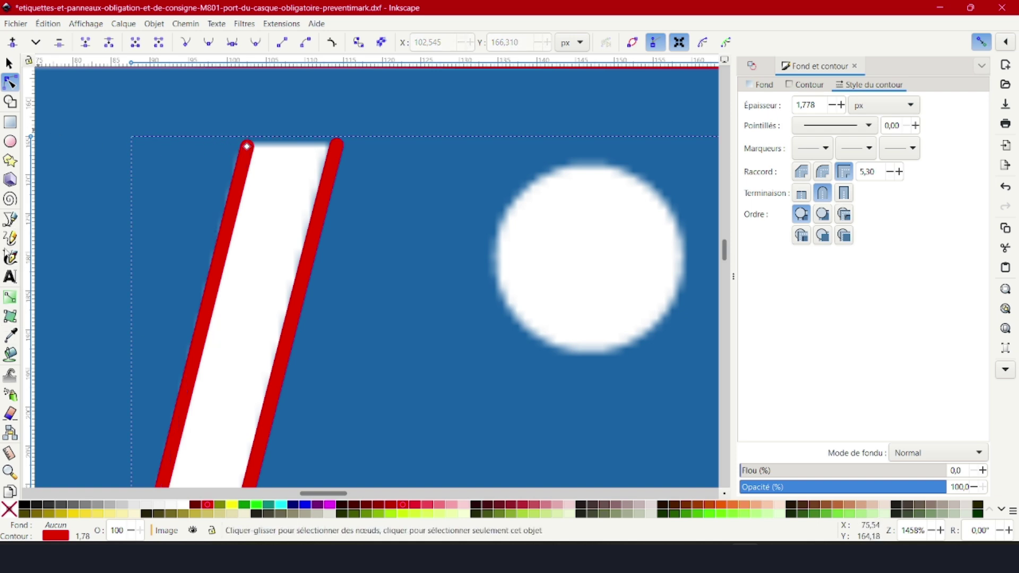
# Step: Extend the outer head contour with straight Pen segments across the white strip's top at the forehead and at the back of the head
pyautogui.click(10, 218)
pyautogui.click(247, 146)
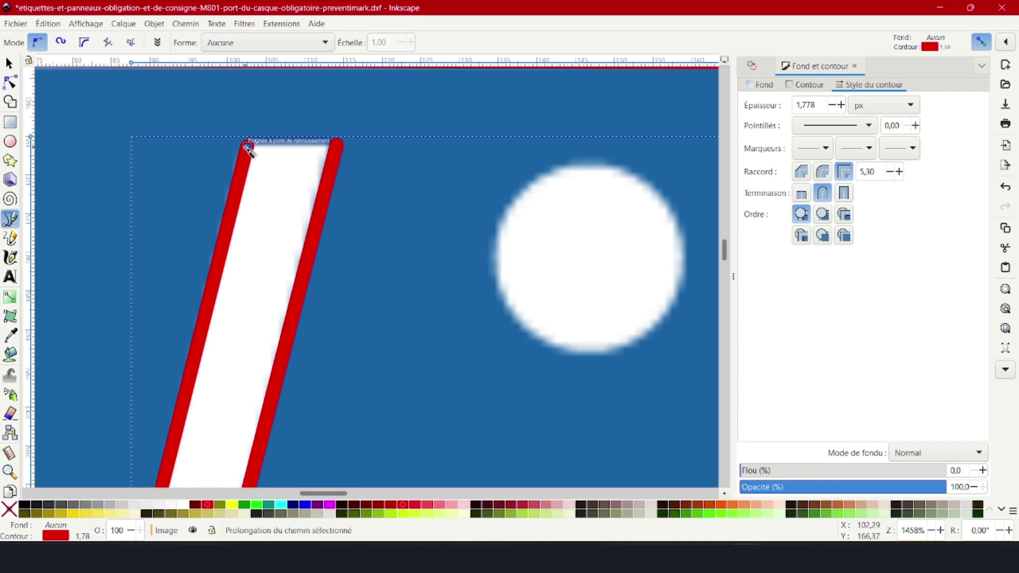
pyautogui.click(338, 146)
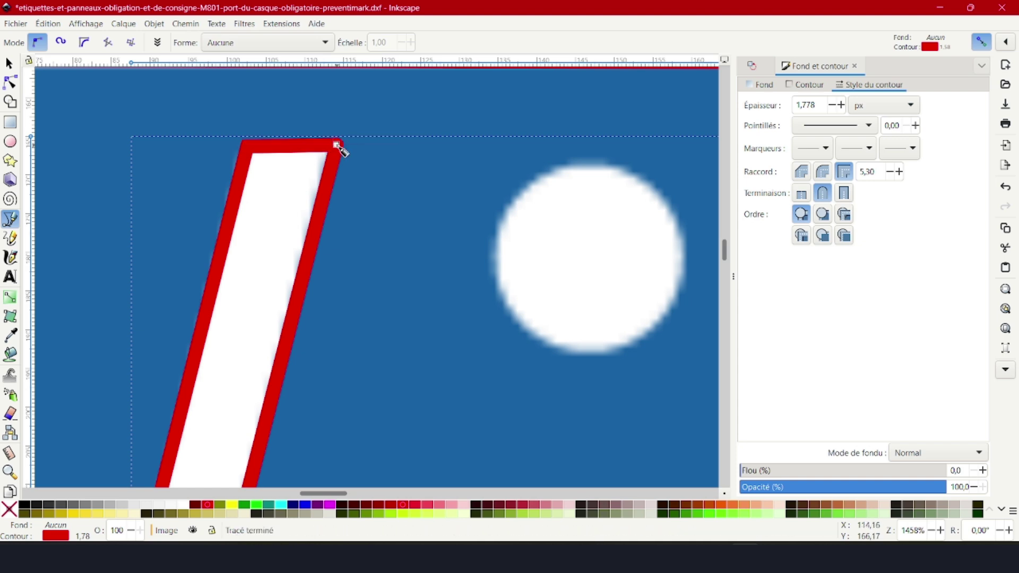
pyautogui.scroll(-5, 228, 180)
pyautogui.scroll(2, 610, 196)
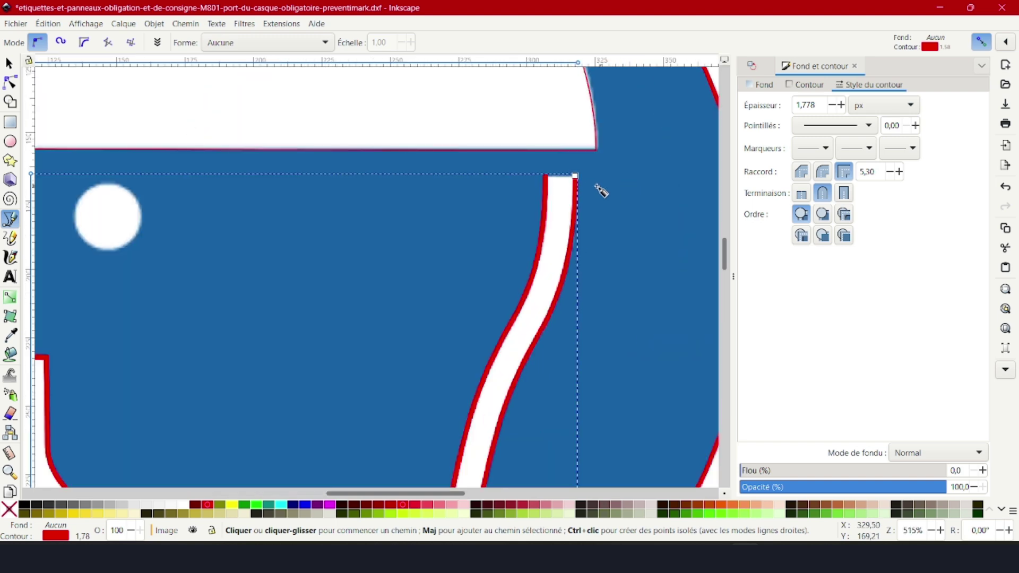
pyautogui.click(576, 176)
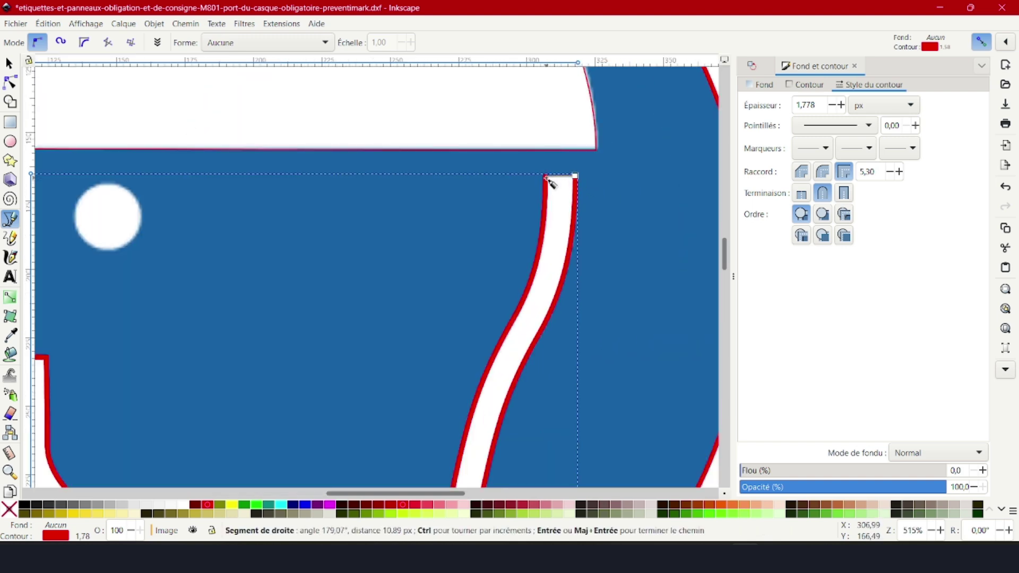
pyautogui.click(548, 178)
pyautogui.scroll(-2, 611, 202)
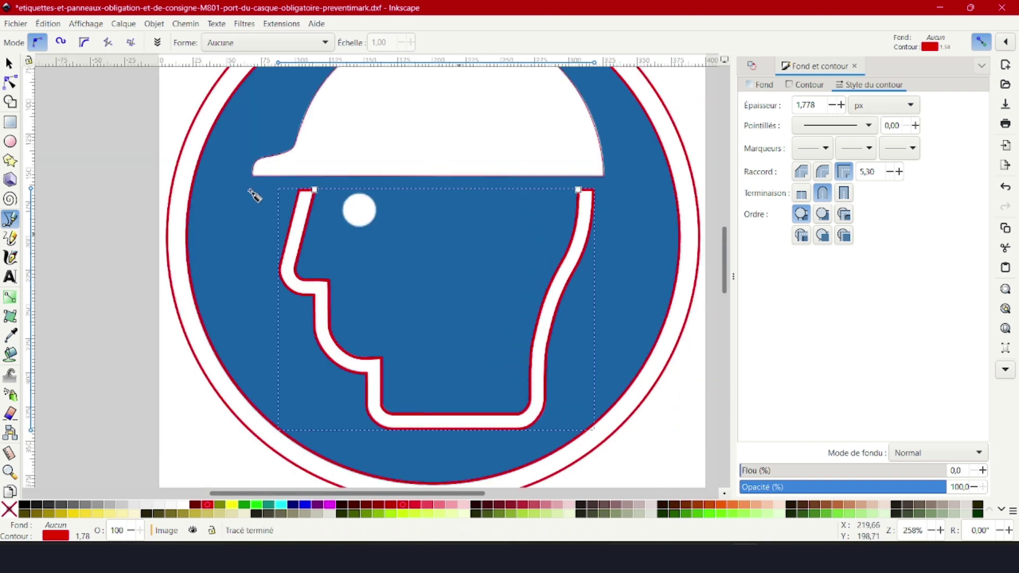
# Step: Move the outer head contour up to test whether it is attached to the inner one, and put it back in place
pyautogui.click(10, 64)
pyautogui.click(352, 241)
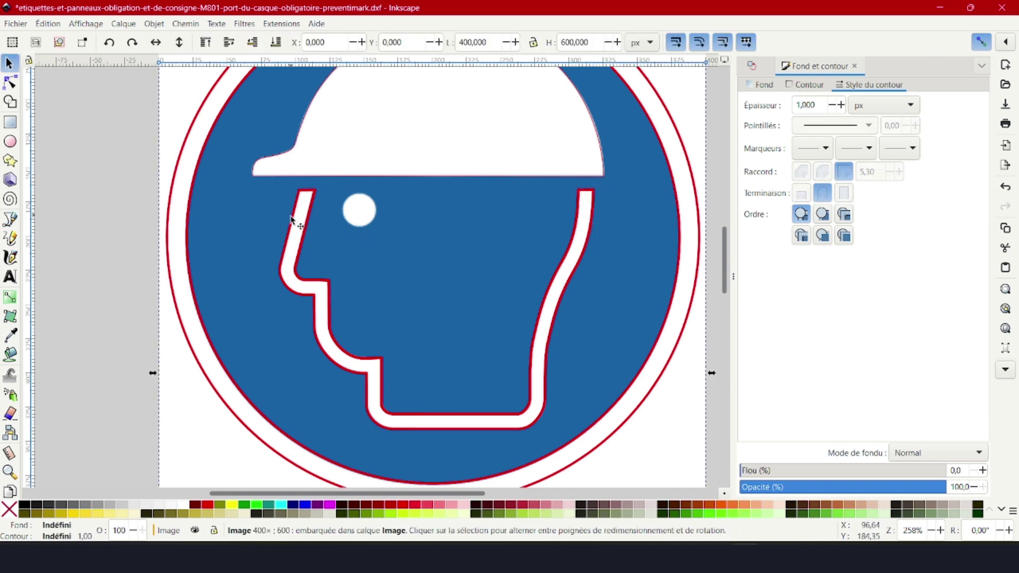
pyautogui.keyDown('alt'); pyautogui.click(296, 221); pyautogui.keyUp('alt')
pyautogui.press('Home')
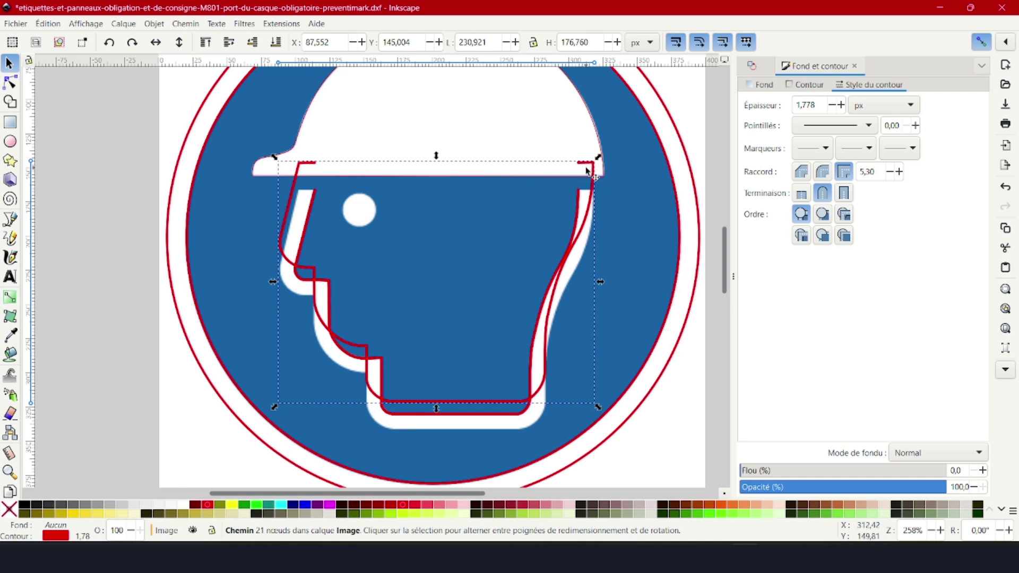
pyautogui.moveTo(588, 171); pyautogui.dragTo(590, 198)
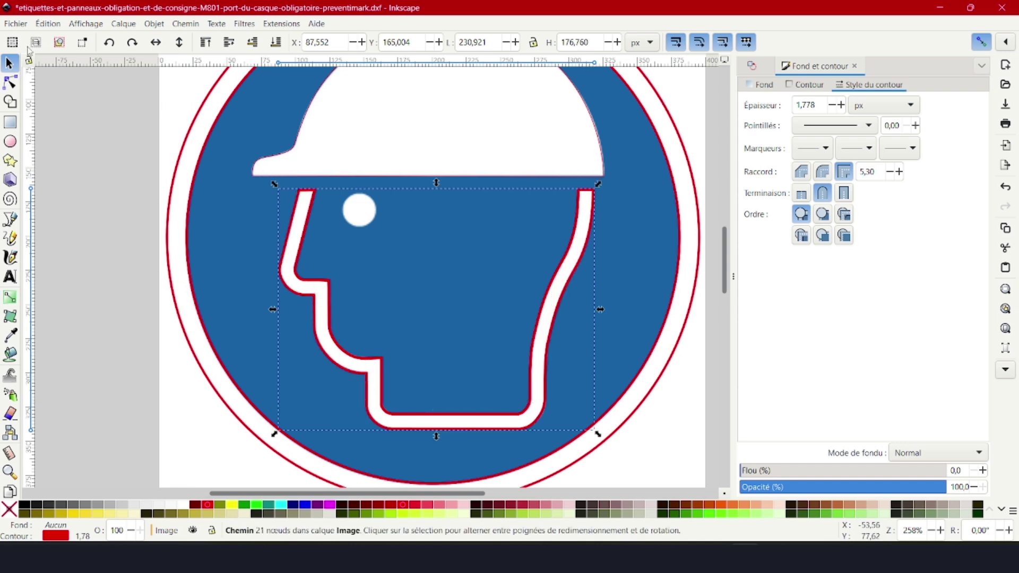
# Step: Join the end nodes of the outer and inner head contours at the forehead and at the back of the head
pyautogui.click(11, 82)
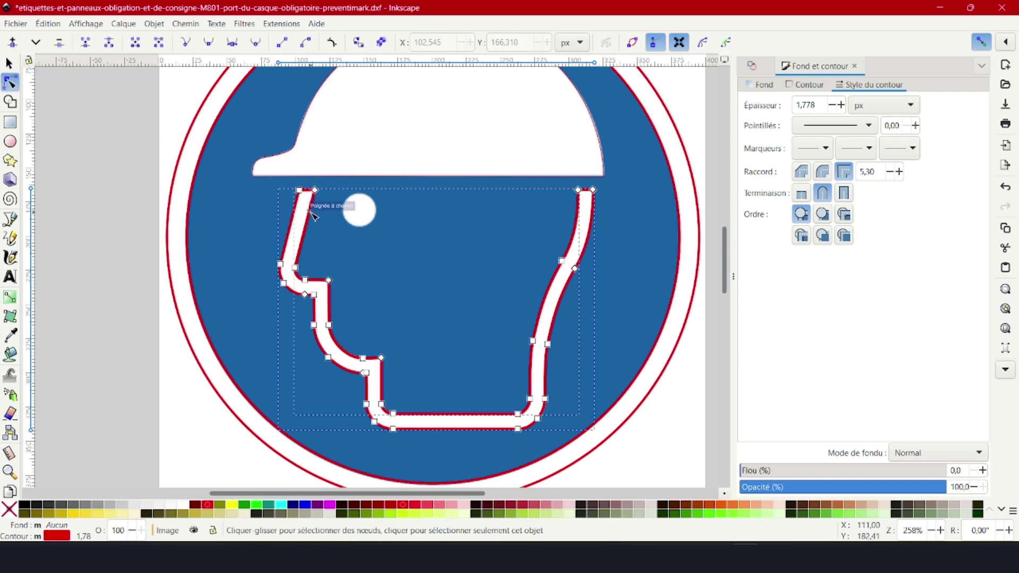
pyautogui.scroll(4, 333, 205)
pyautogui.click(261, 144)
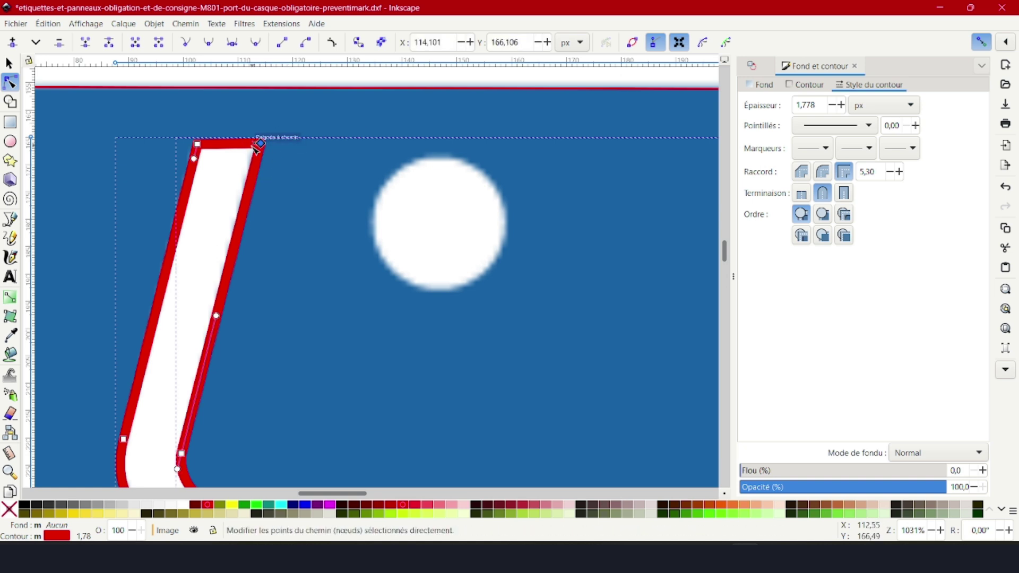
pyautogui.click(87, 43)
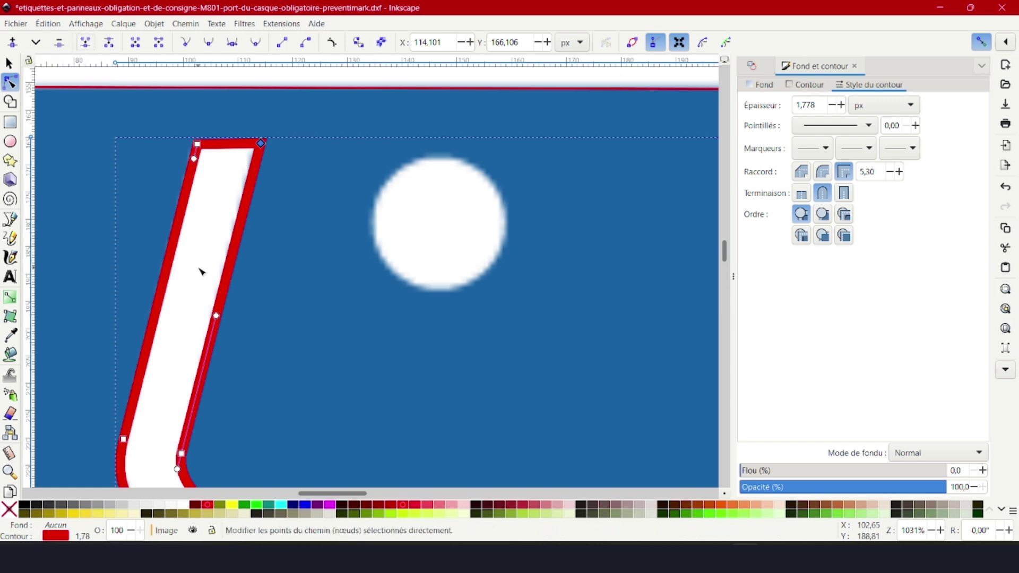
pyautogui.scroll(-3, 184, 268)
pyautogui.scroll(-1, 148, 250)
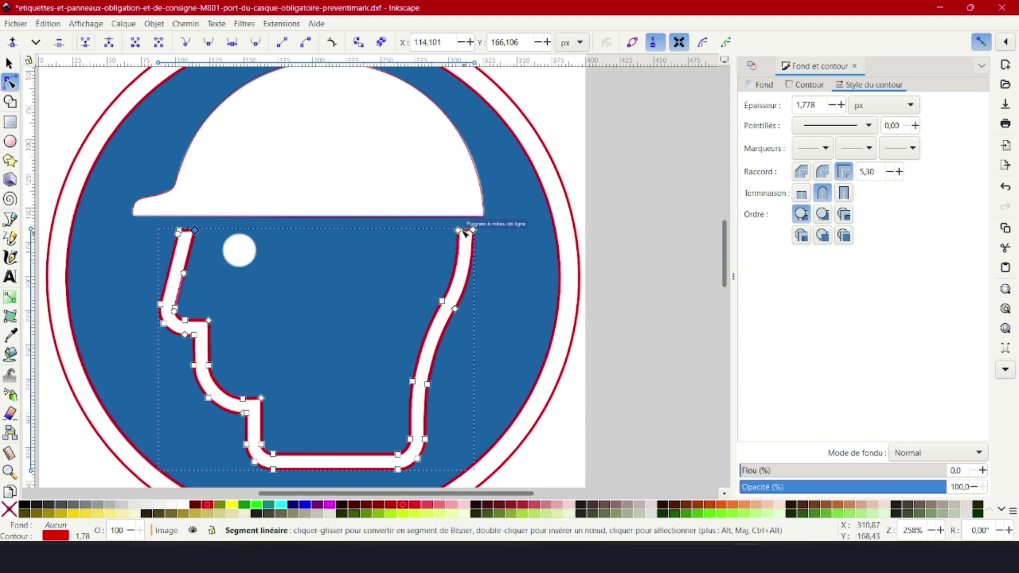
pyautogui.moveTo(448, 223); pyautogui.dragTo(461, 235)
pyautogui.click(89, 46)
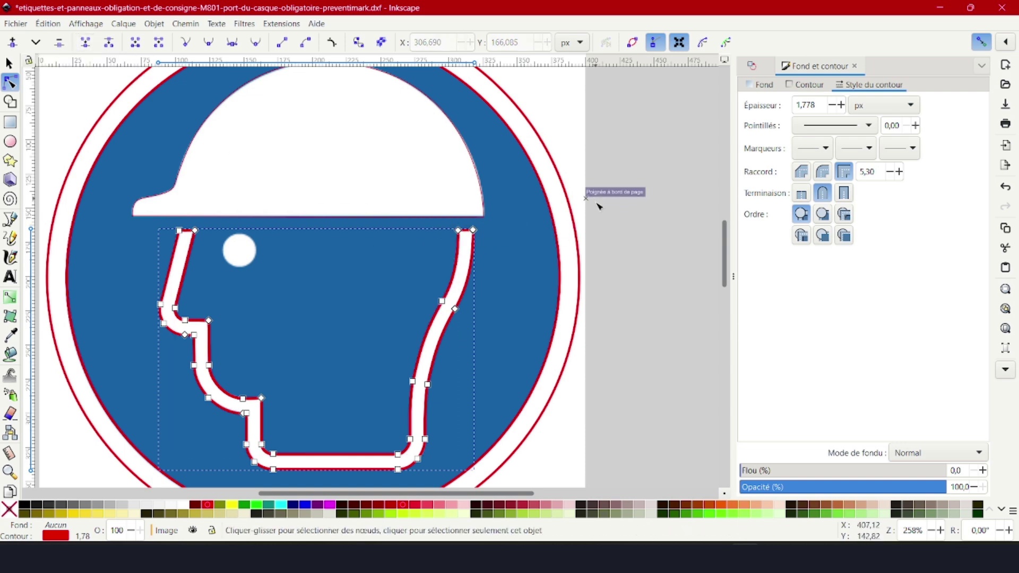
pyautogui.scroll(-2, 551, 219)
pyautogui.click(572, 348)
# Step: Reduce the joined head contour's stroke width to 0.478 px
pyautogui.scroll(1, 521, 212)
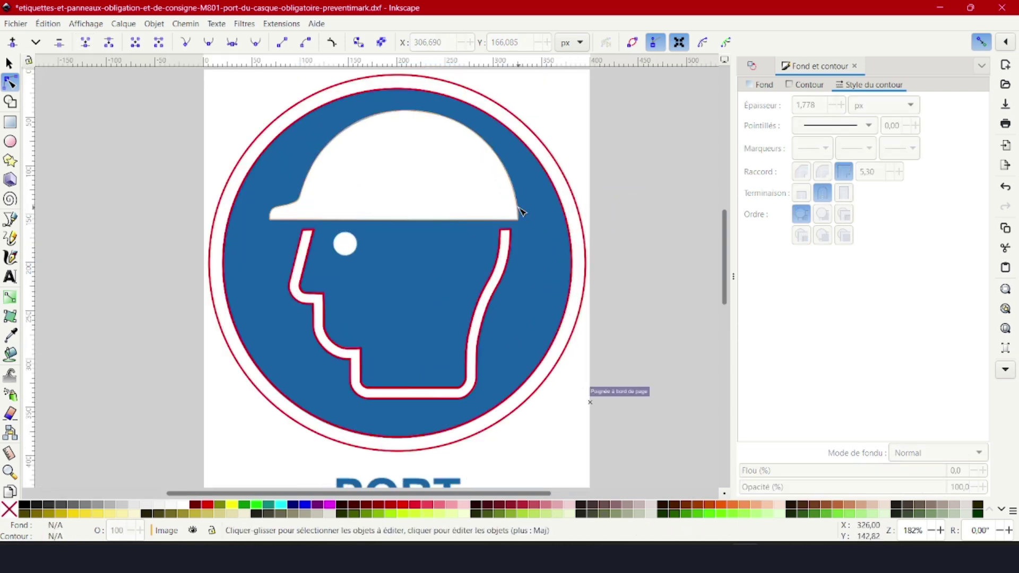
pyautogui.scroll(1, 521, 211)
pyautogui.click(493, 270)
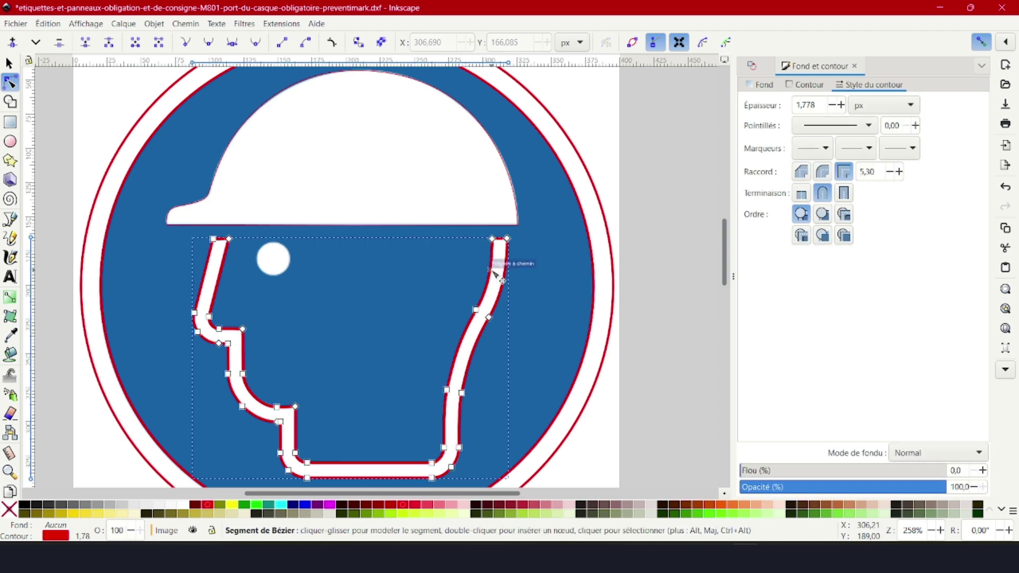
pyautogui.scroll(-13, 831, 111)
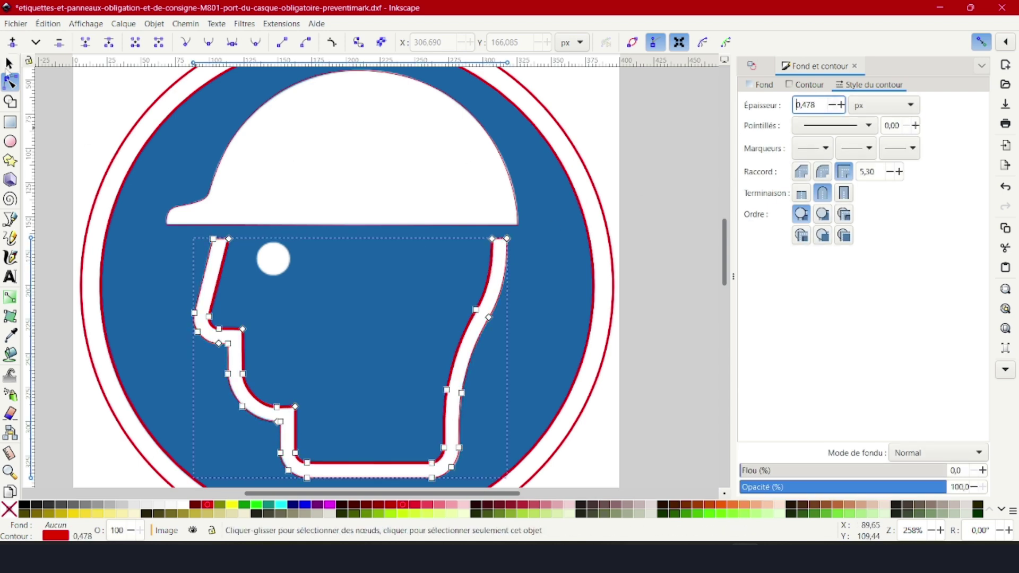
# Step: Shift the joined head contour down out of the way and delete the leftover thick inner contour
pyautogui.click(9, 64)
pyautogui.scroll(2, 241, 311)
pyautogui.click(220, 187)
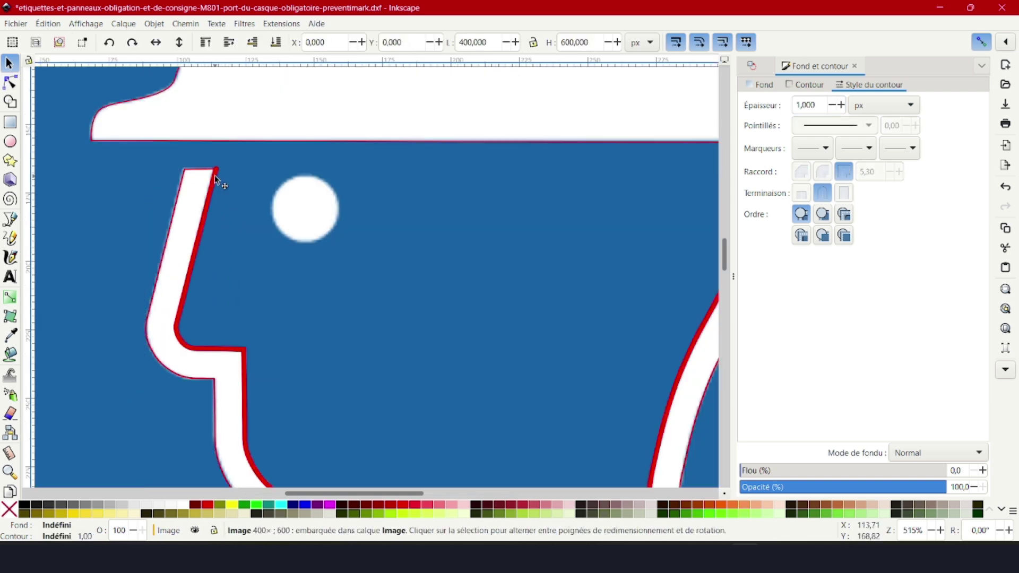
pyautogui.click(216, 180)
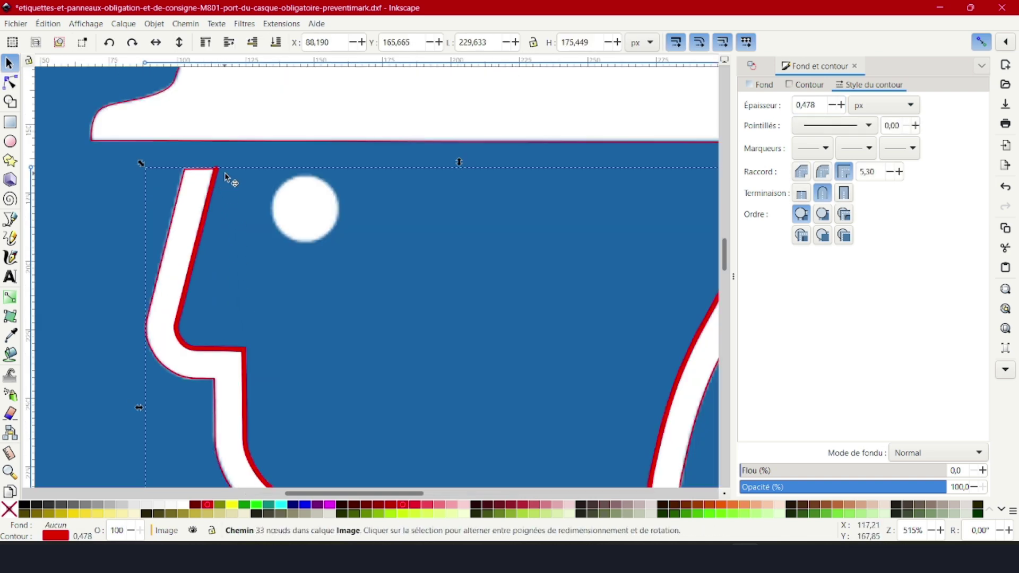
pyautogui.click(221, 177)
pyautogui.click(216, 175)
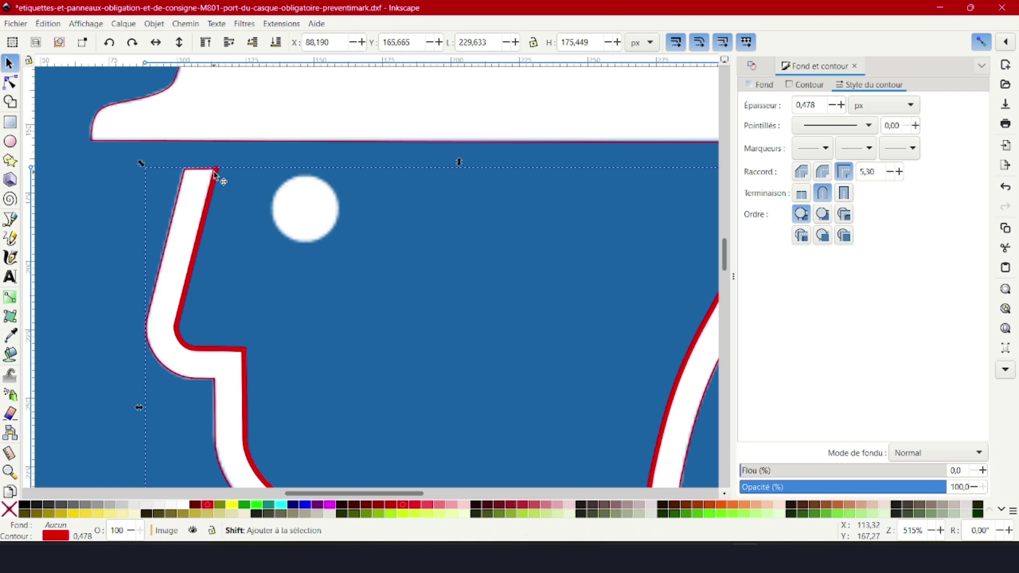
pyautogui.hotkey('shift', 'Down')
pyautogui.click(217, 180)
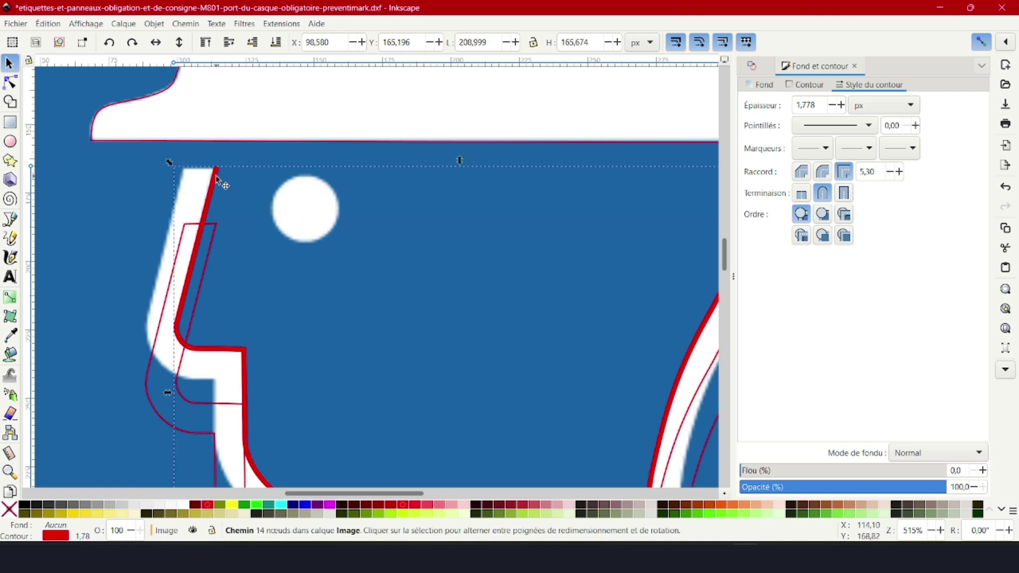
pyautogui.press('Delete')
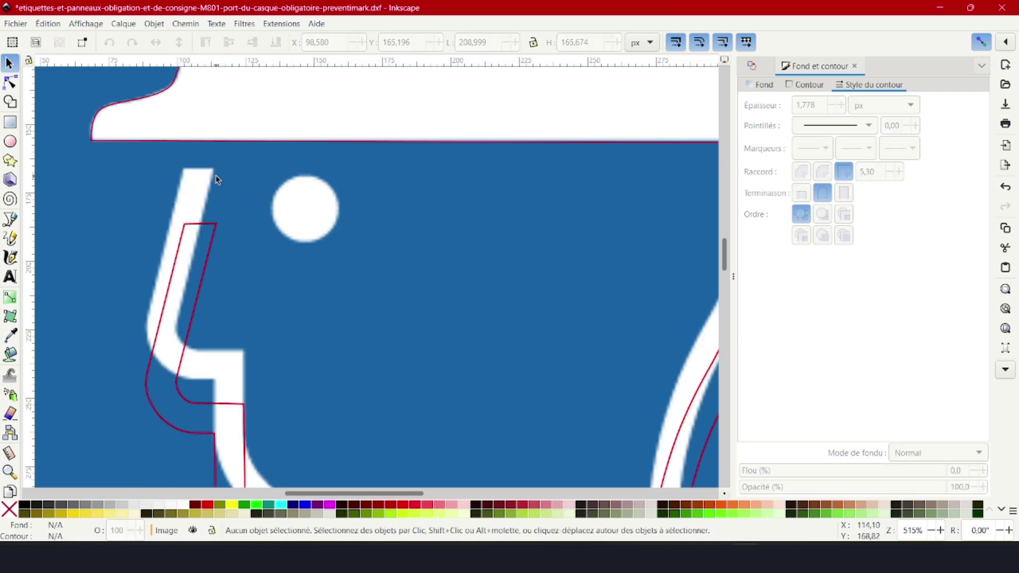
# Step: Move the joined head contour back up onto the white strip
pyautogui.click(211, 243)
pyautogui.hotkey('shift', 'Up')
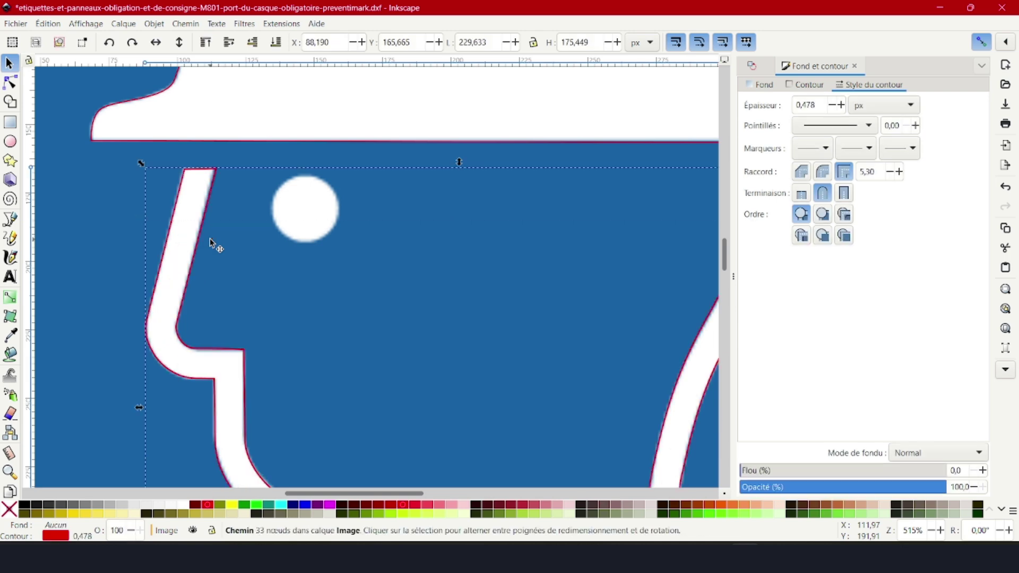
pyautogui.keyDown('ctrl'); pyautogui.scroll(-3, 120, 245); pyautogui.keyUp('ctrl')
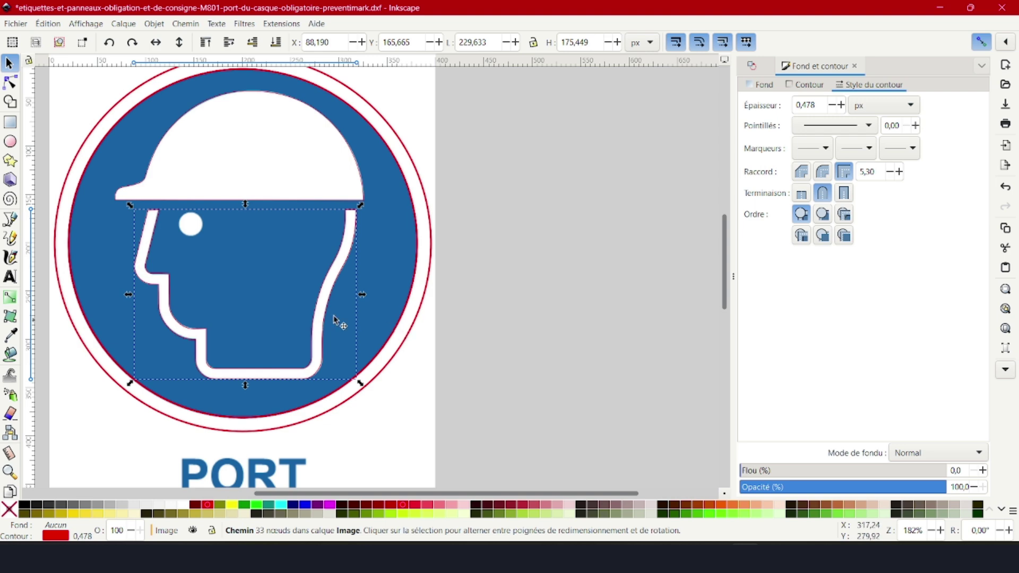
# Step: Convert the dynamic offset circle on the blue disc's edge into a path
pyautogui.keyDown('ctrl'); pyautogui.scroll(-1, 366, 233); pyautogui.keyUp('ctrl')
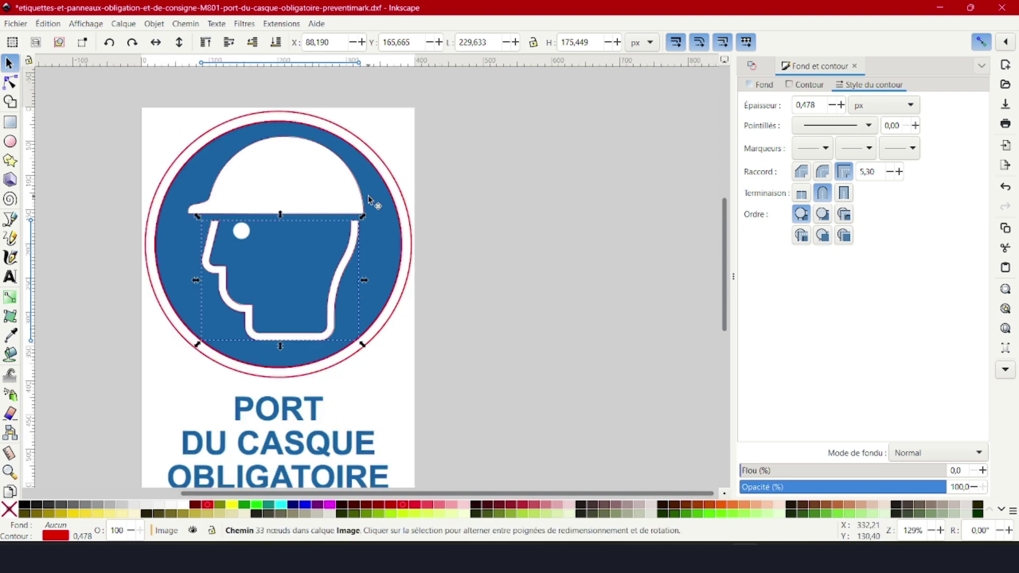
pyautogui.click(364, 158)
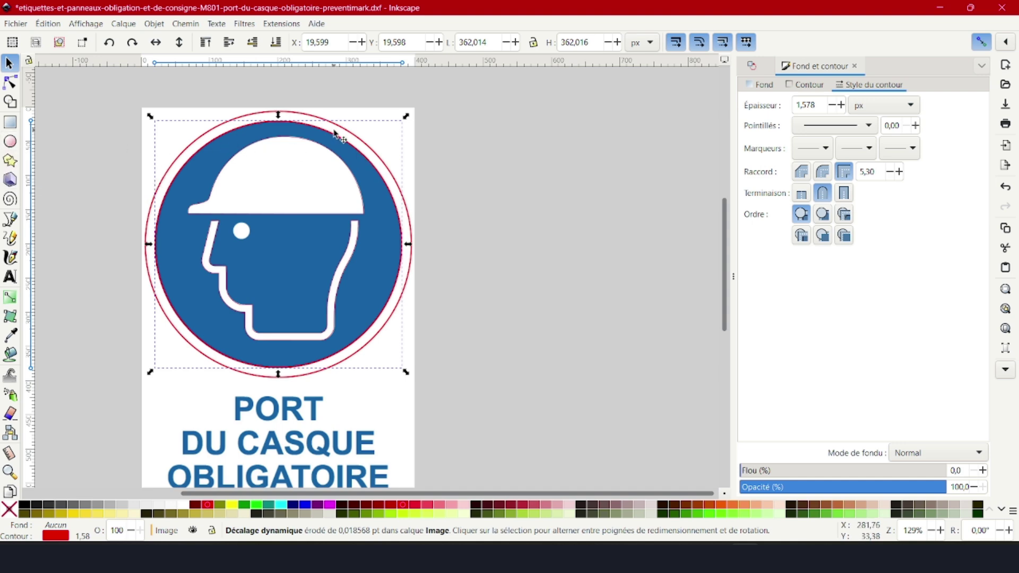
pyautogui.click(185, 25)
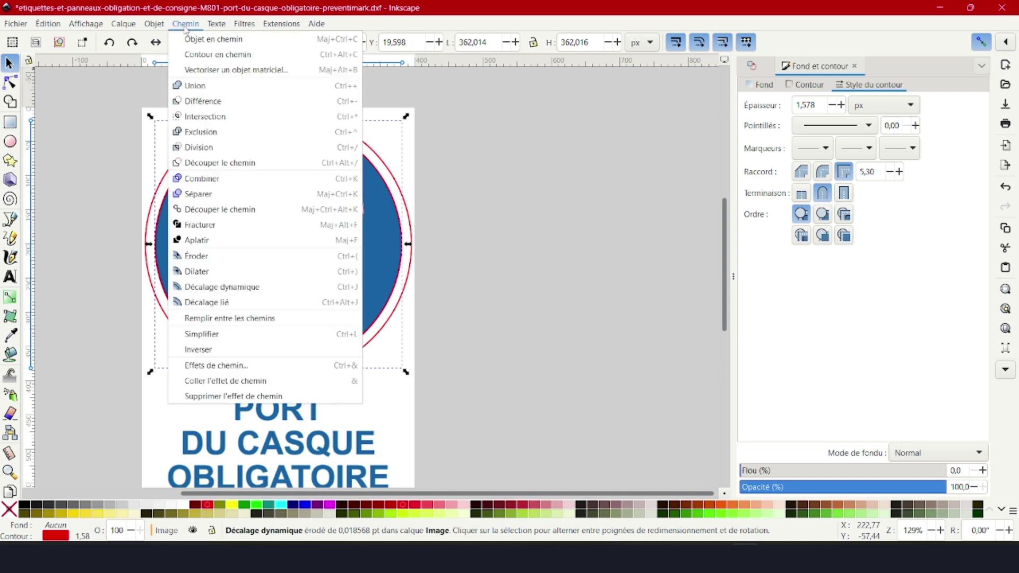
pyautogui.click(205, 39)
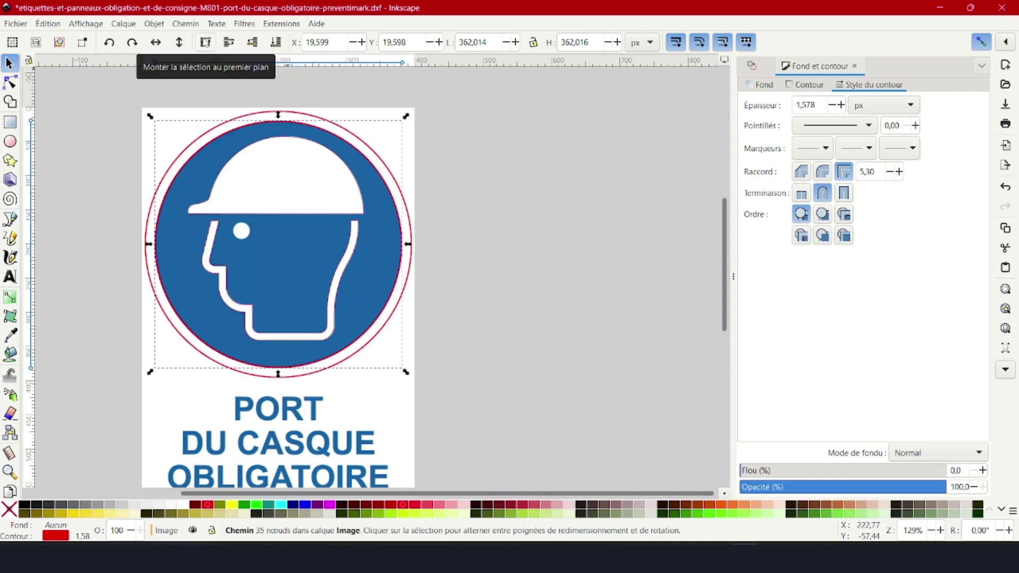
pyautogui.click(448, 191)
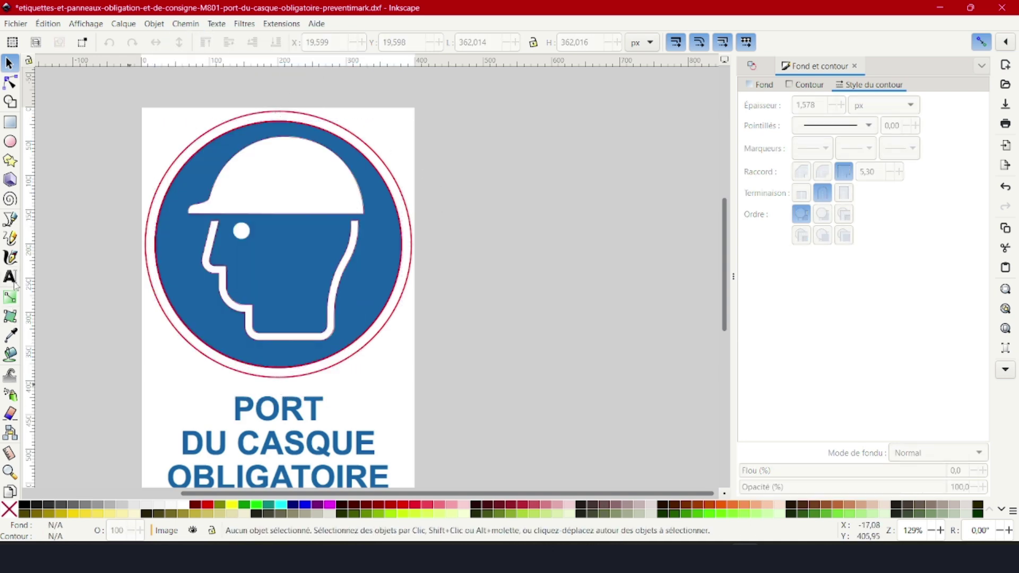
# Step: Add the text PORT at 80 pt and place it beside the sign, outside the page
pyautogui.press('t')
pyautogui.click(230, 405)
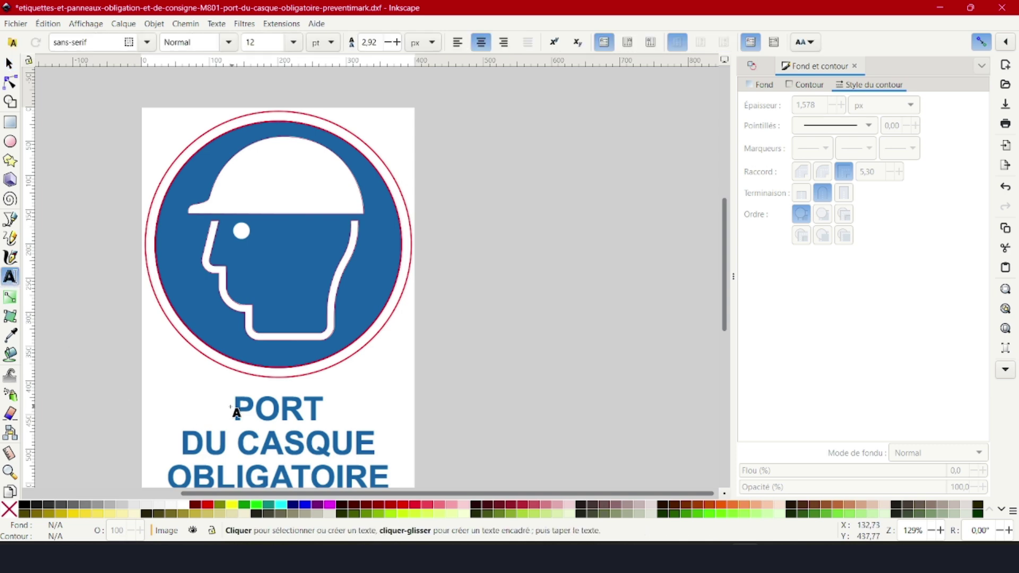
pyautogui.click(295, 458)
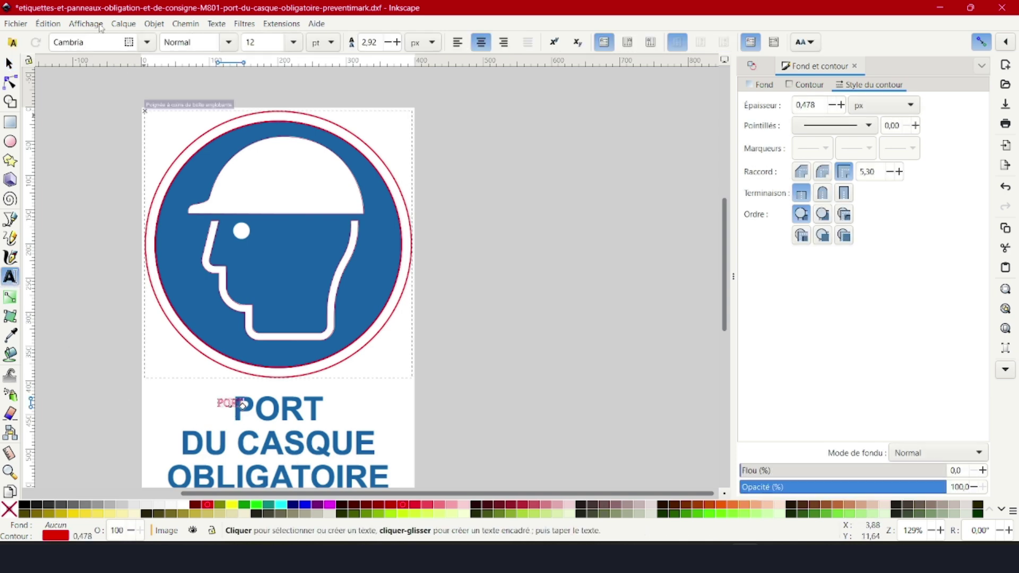
pyautogui.click(147, 43)
pyautogui.click(153, 47)
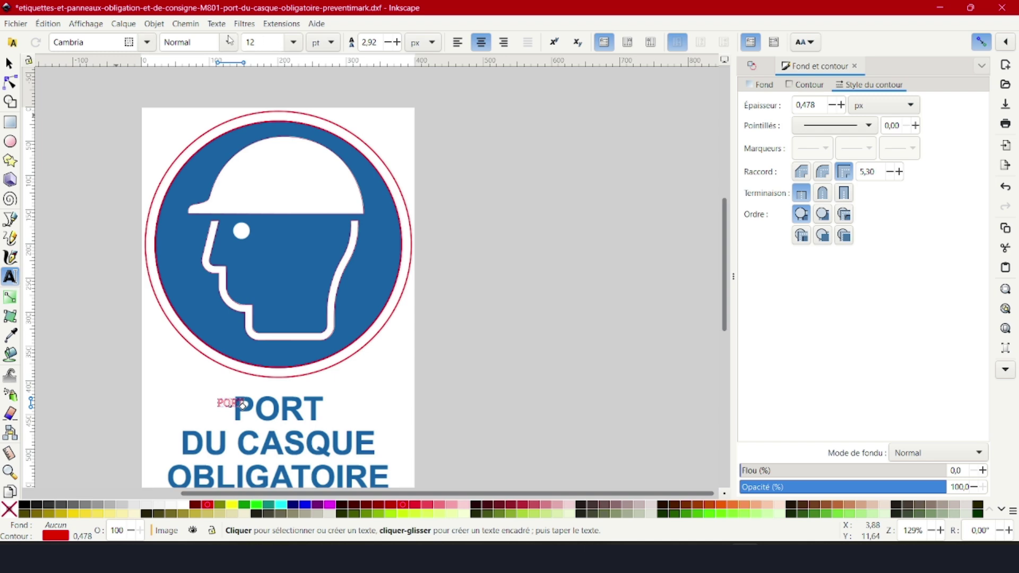
pyautogui.click(259, 45)
pyautogui.write('80')
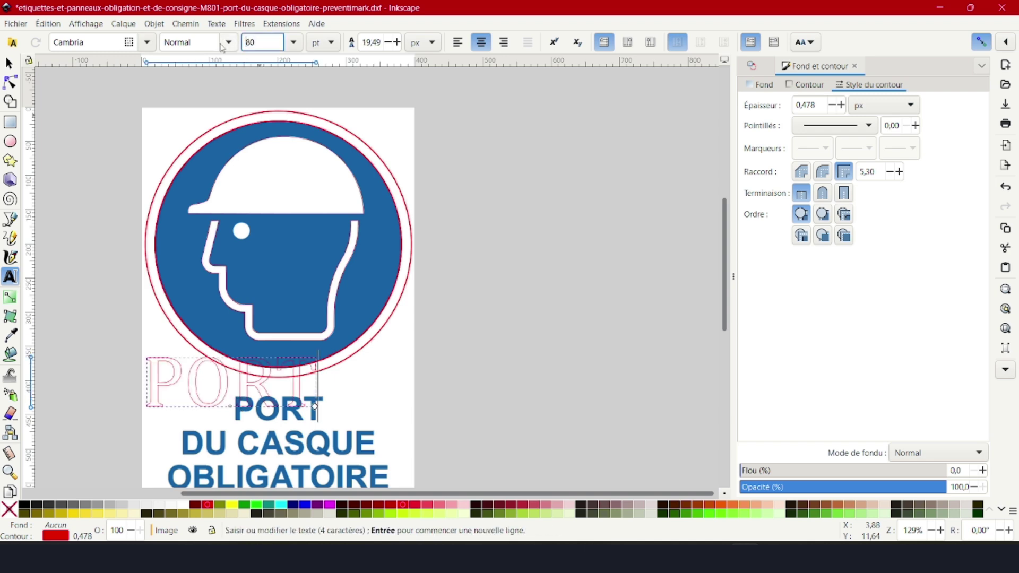
pyautogui.click(9, 64)
pyautogui.moveTo(187, 384); pyautogui.dragTo(496, 283)
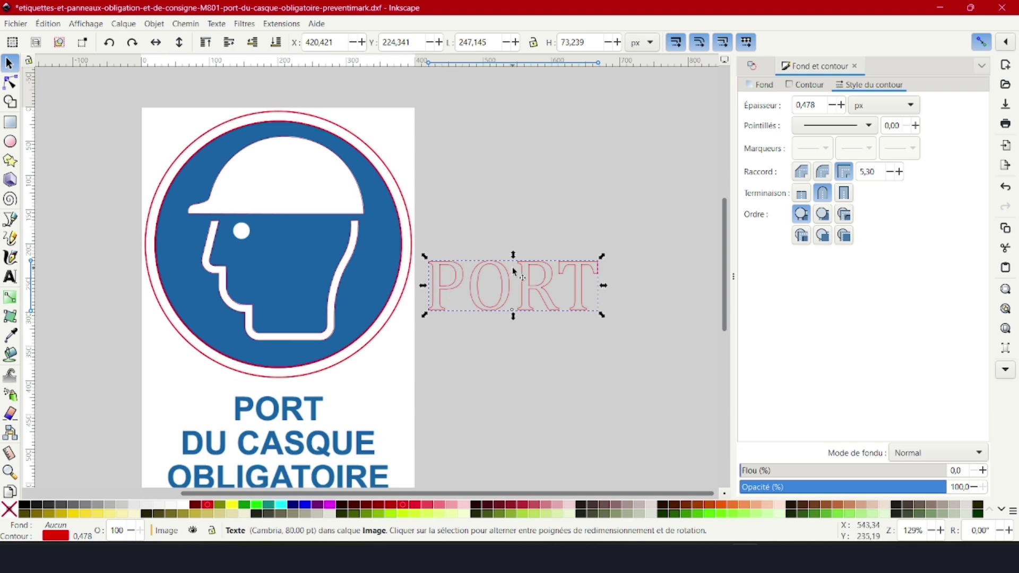
# Step: Give the PORT text a flat black fill and remove its outline
pyautogui.click(767, 88)
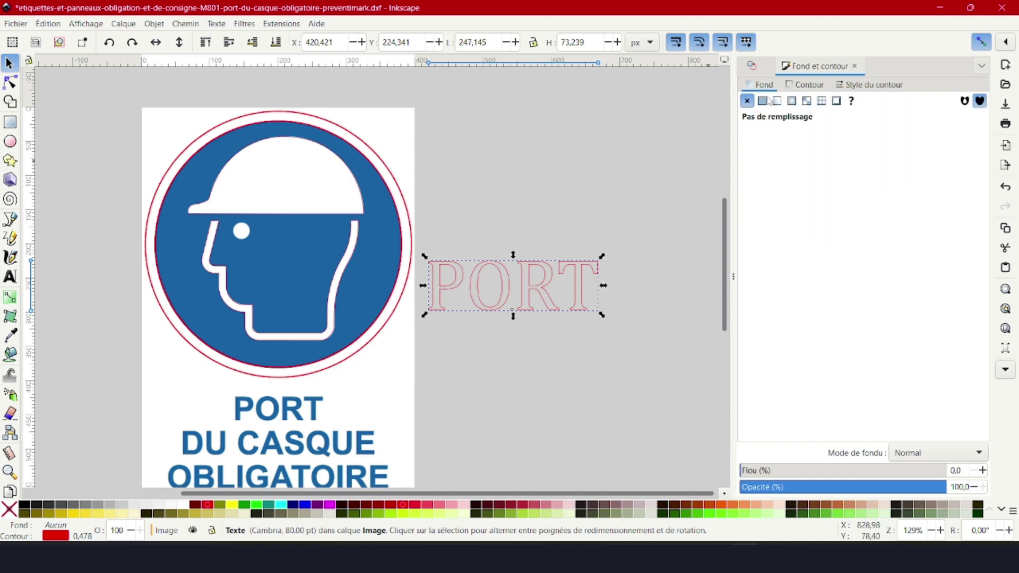
pyautogui.click(762, 101)
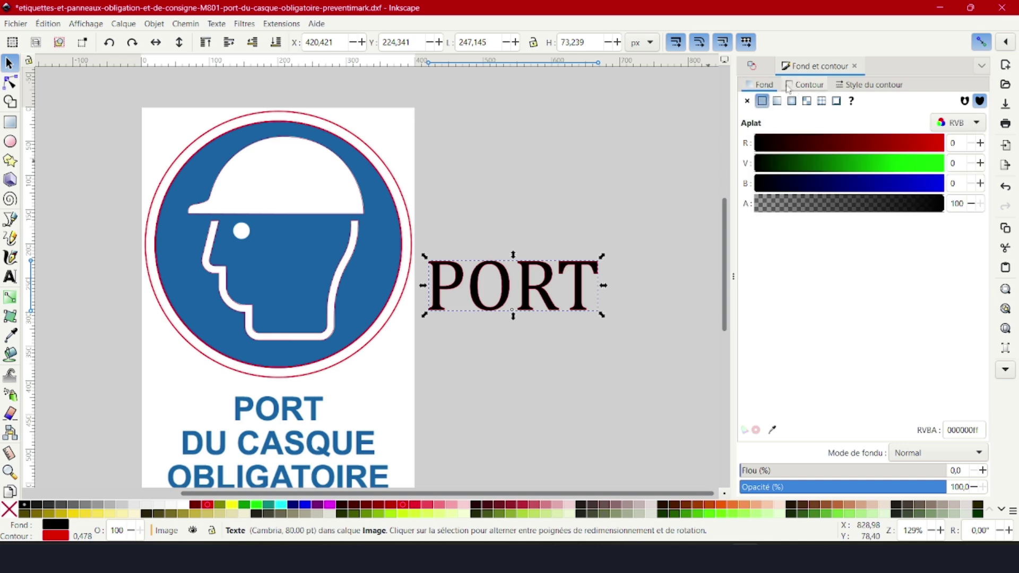
pyautogui.click(788, 86)
pyautogui.click(747, 101)
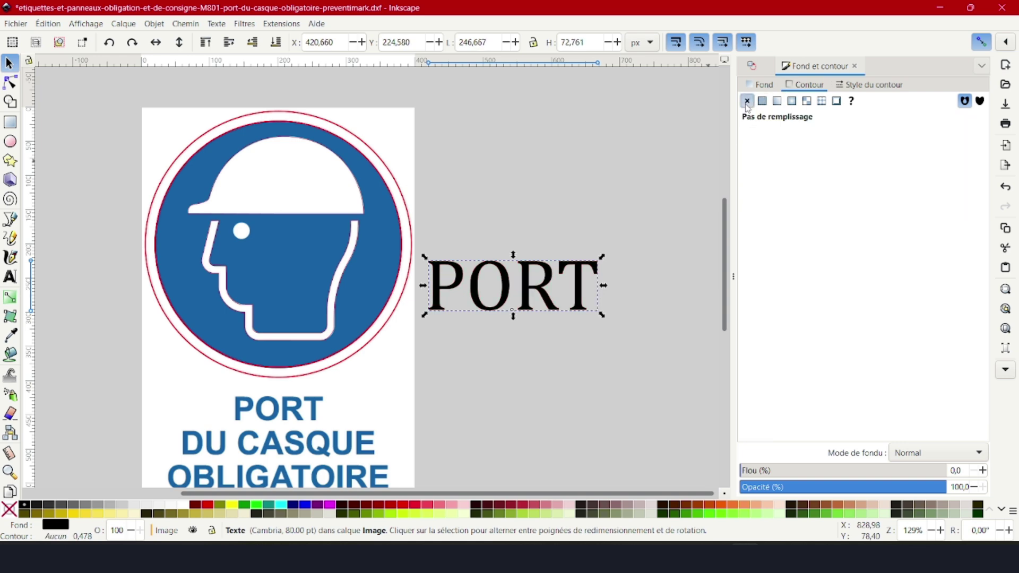
pyautogui.scroll(2, 522, 309)
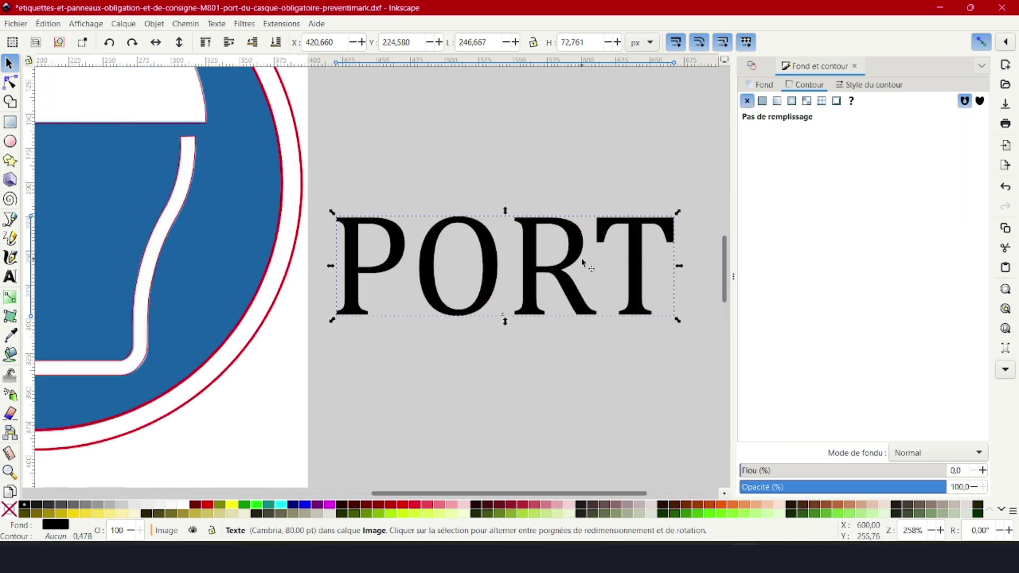
pyautogui.scroll(-3, 583, 263)
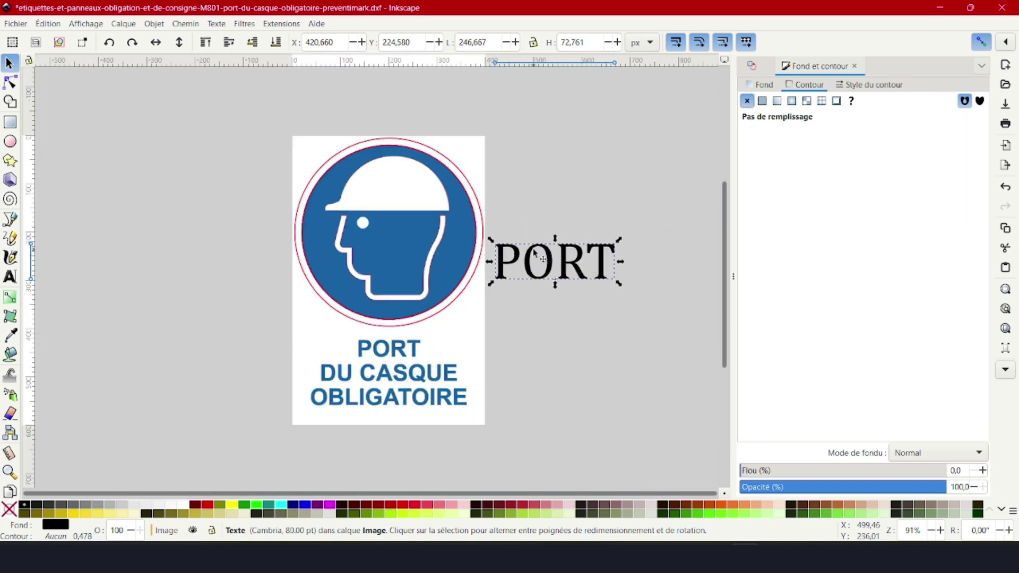
pyautogui.scroll(1, 567, 260)
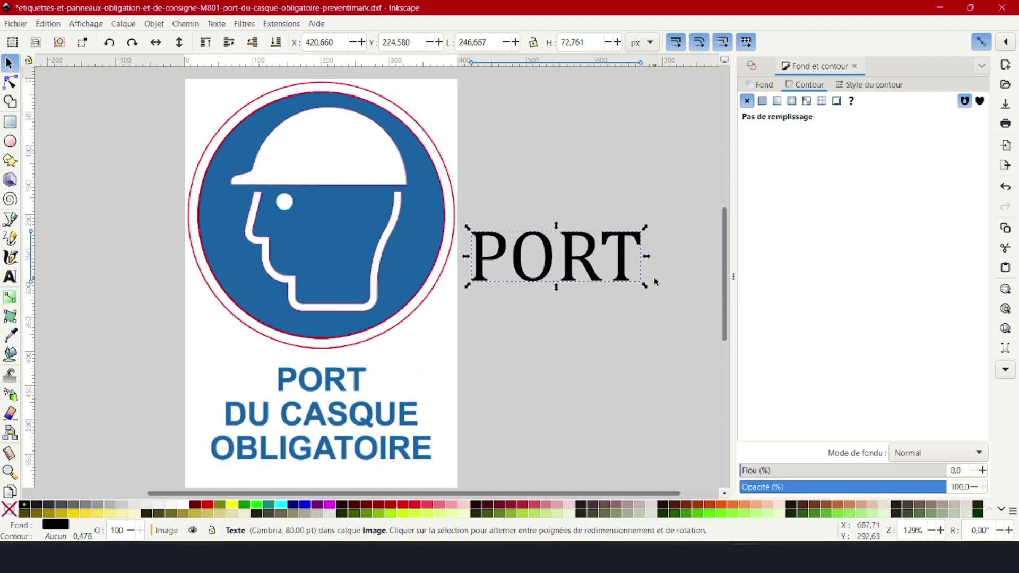
# Step: Restore the red outline of the PORT text and remove its fill
pyautogui.click(777, 100)
pyautogui.click(760, 84)
pyautogui.click(746, 100)
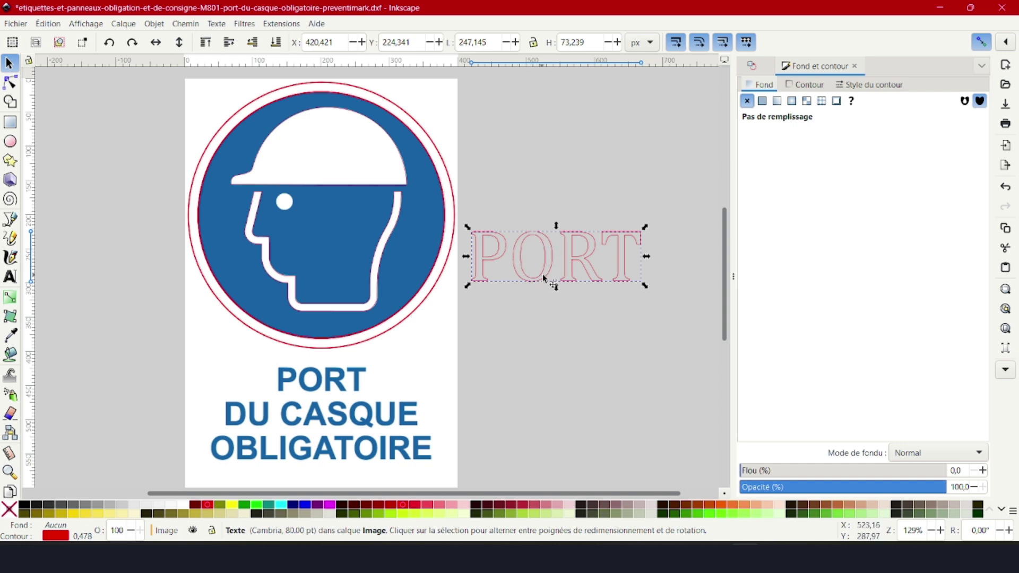
# Step: Change the font of the PORT text to the single-line font CNC Squizzy
pyautogui.doubleClick(518, 245)
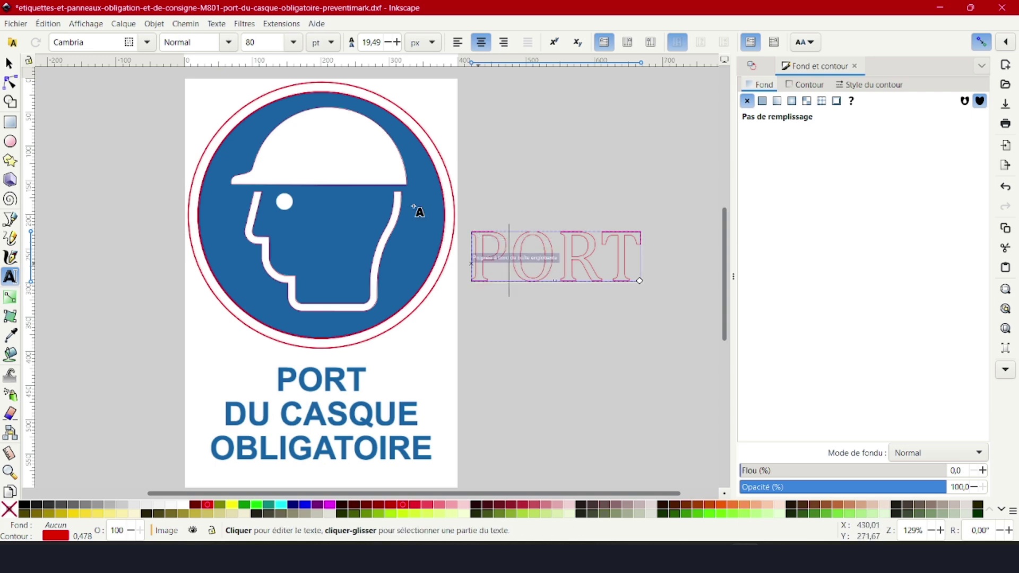
pyautogui.click(148, 43)
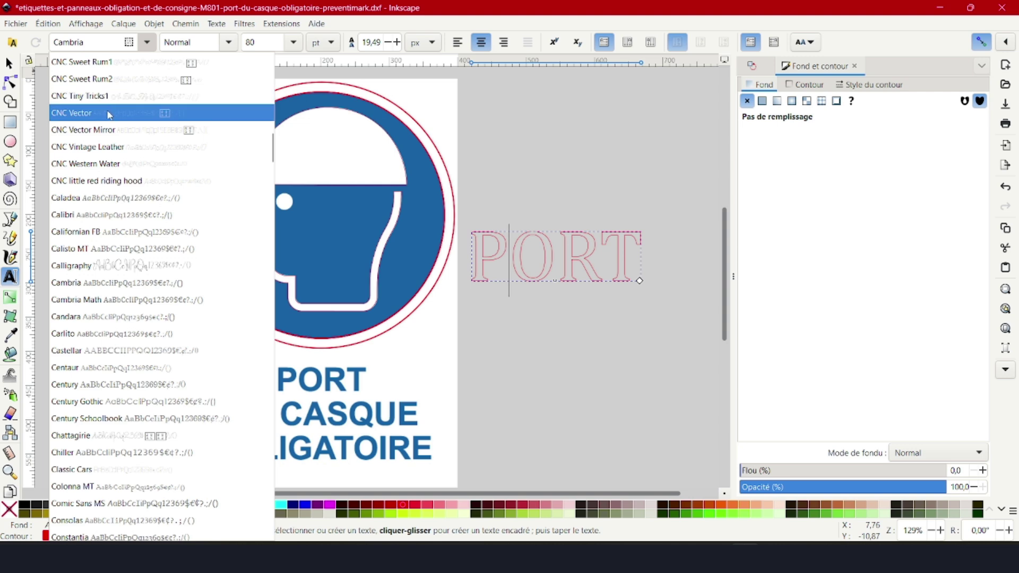
pyautogui.scroll(3, 110, 116)
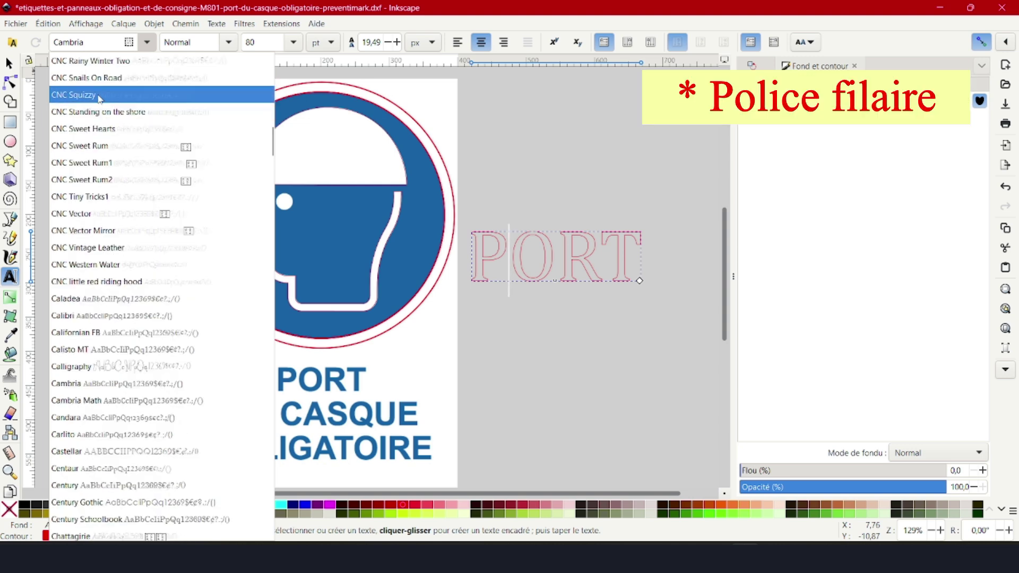
pyautogui.click(75, 95)
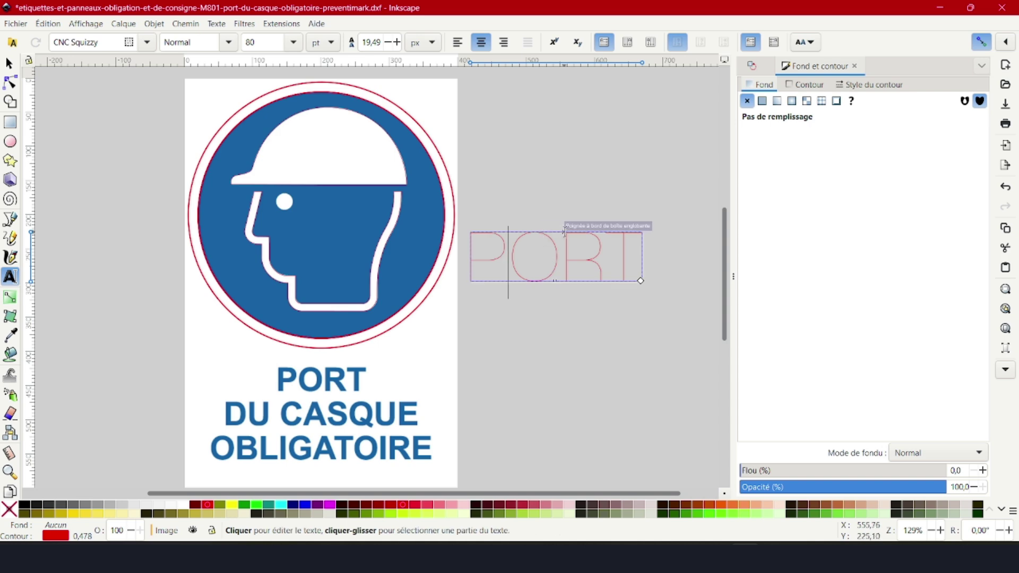
# Step: Convert the PORT text to a path and examine the nodes of its letters up close
pyautogui.click(9, 63)
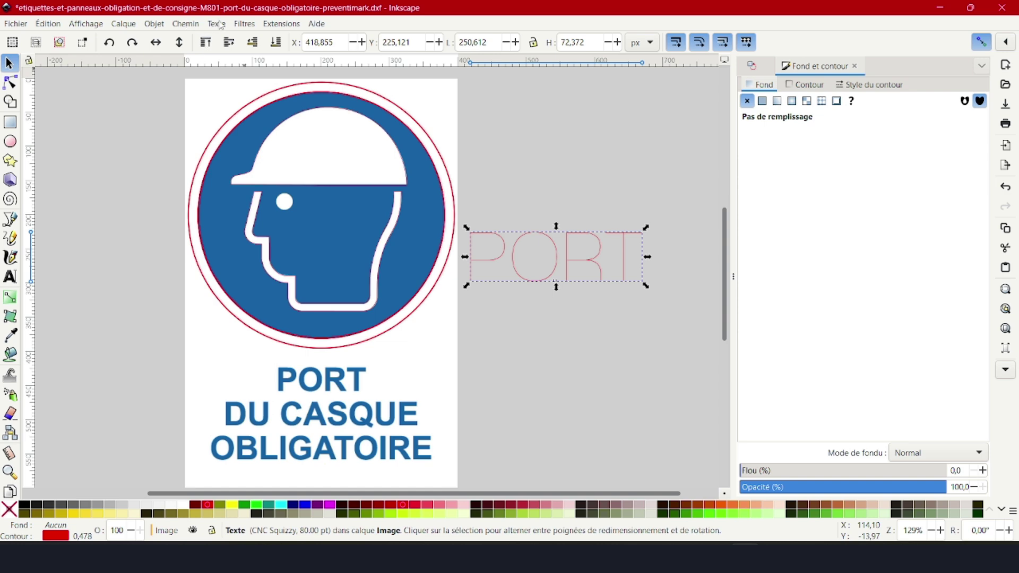
pyautogui.click(185, 24)
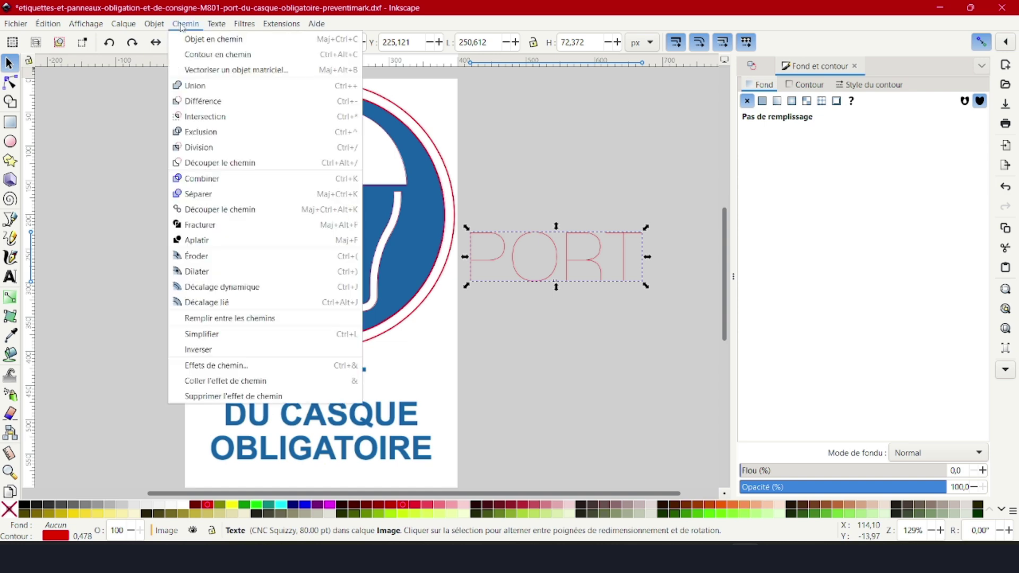
pyautogui.click(207, 41)
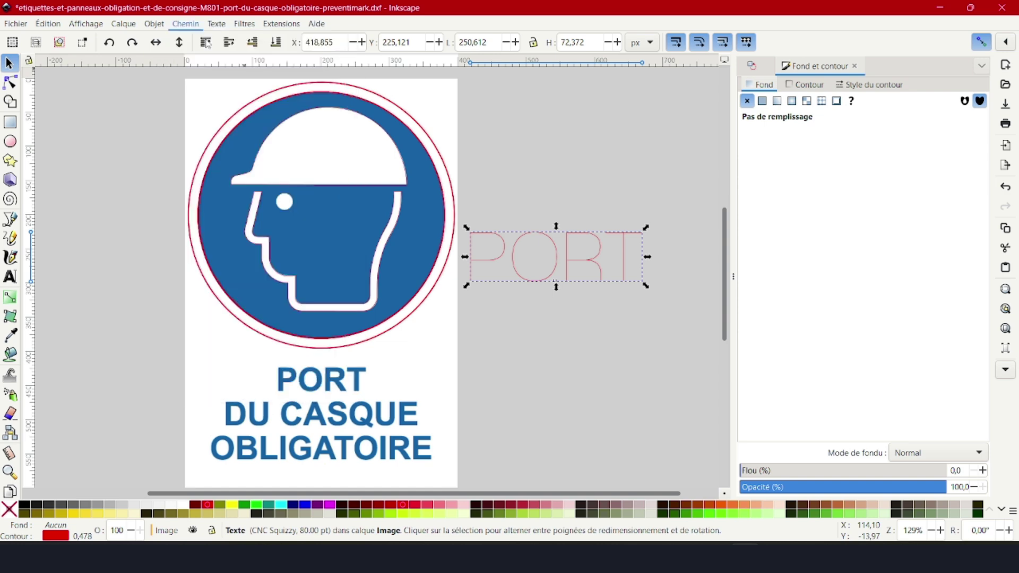
pyautogui.click(654, 249)
pyautogui.doubleClick(556, 252)
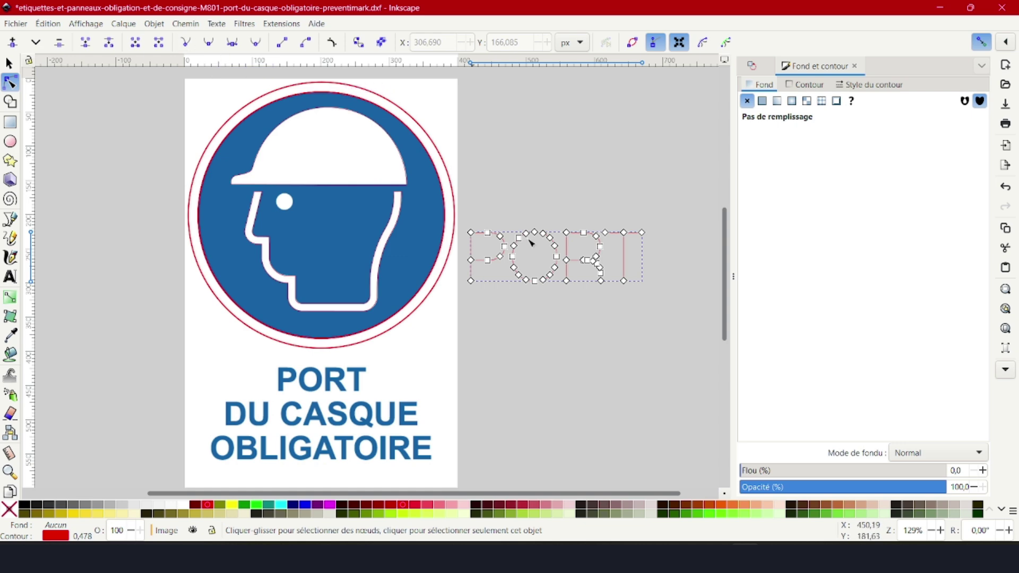
pyautogui.scroll(5, 588, 273)
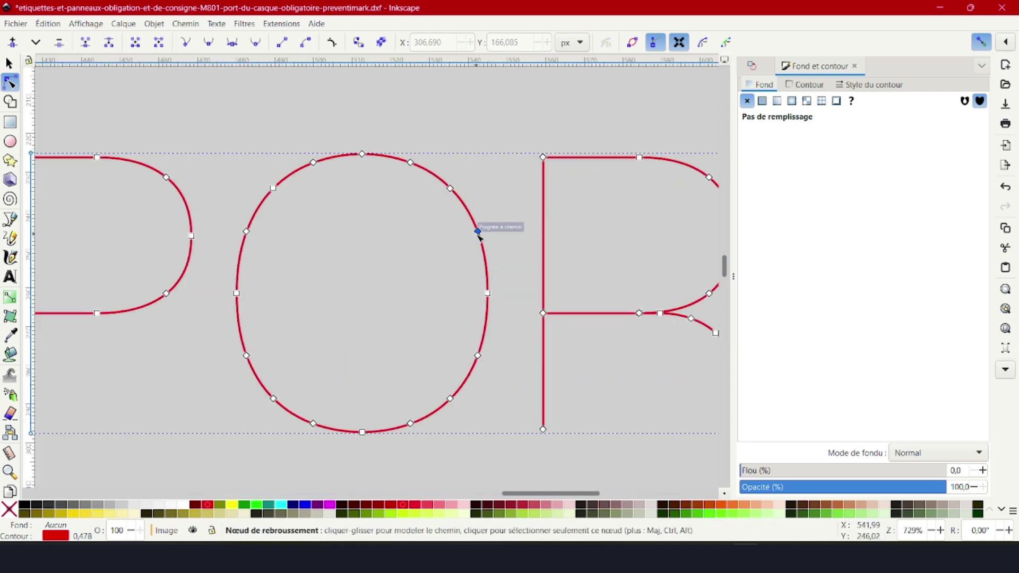
pyautogui.scroll(-6, 478, 232)
pyautogui.press('Escape')
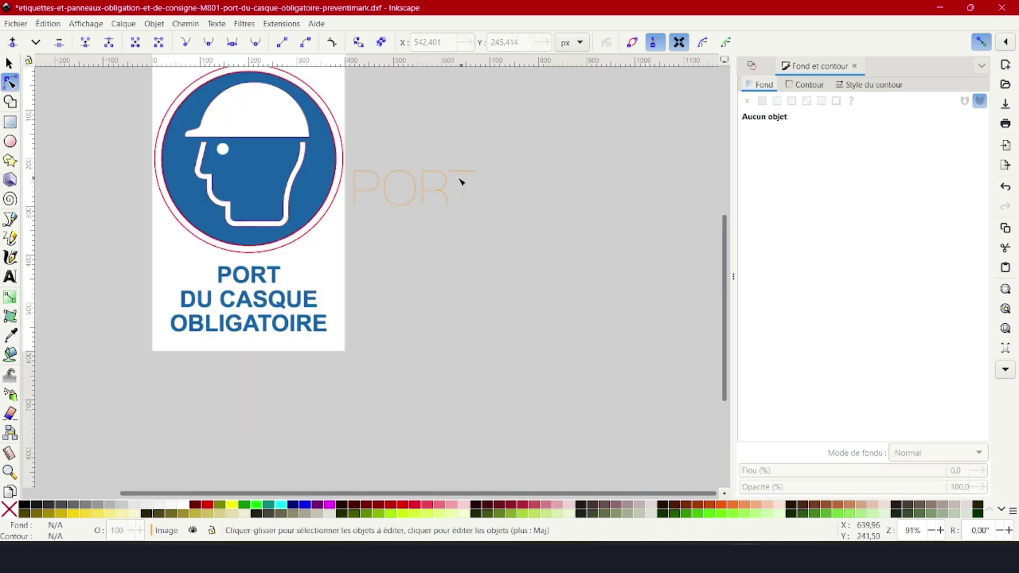
# Step: Save the drawing to the Desktop as casque in AutoCAD DXF R14 plotter/cutter format, accepting the export options as set
pyautogui.click(16, 24)
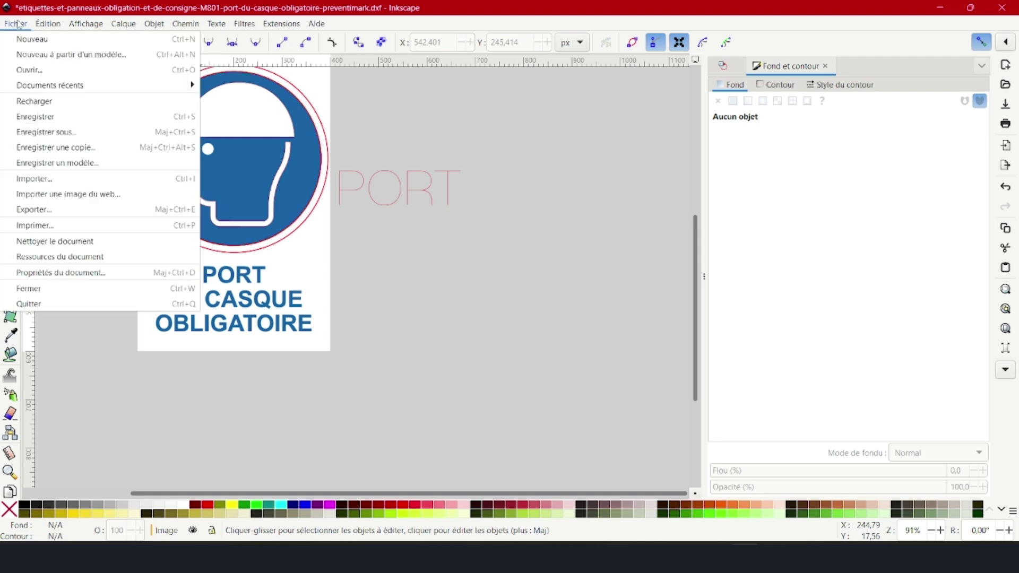
pyautogui.click(36, 133)
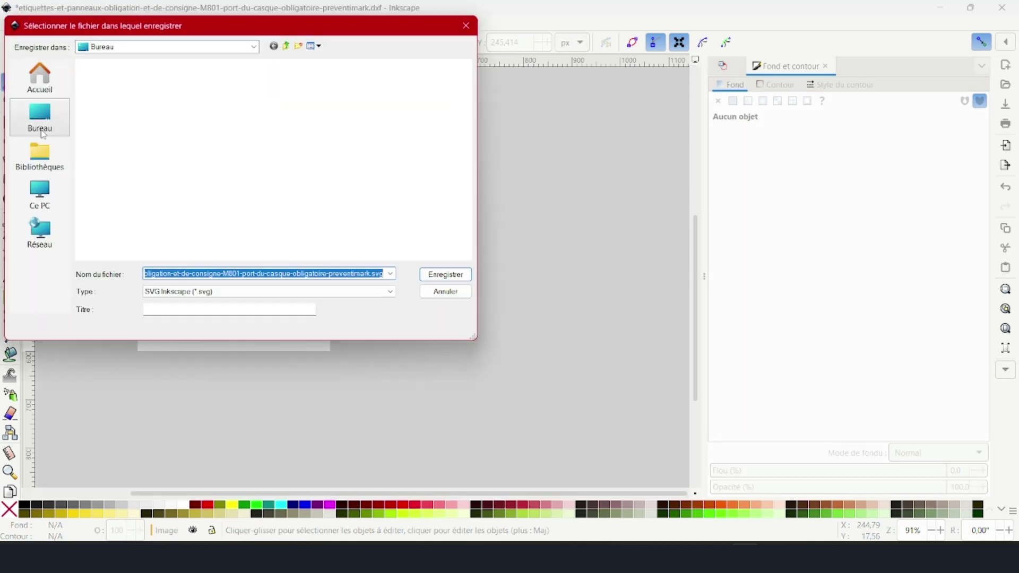
pyautogui.click(239, 295)
pyautogui.click(255, 380)
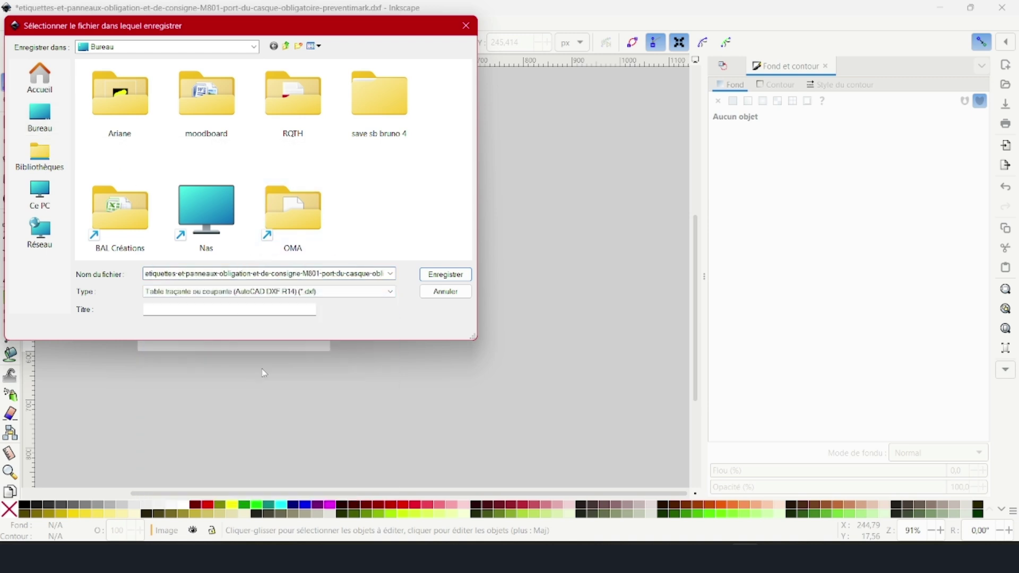
pyautogui.doubleClick(225, 270)
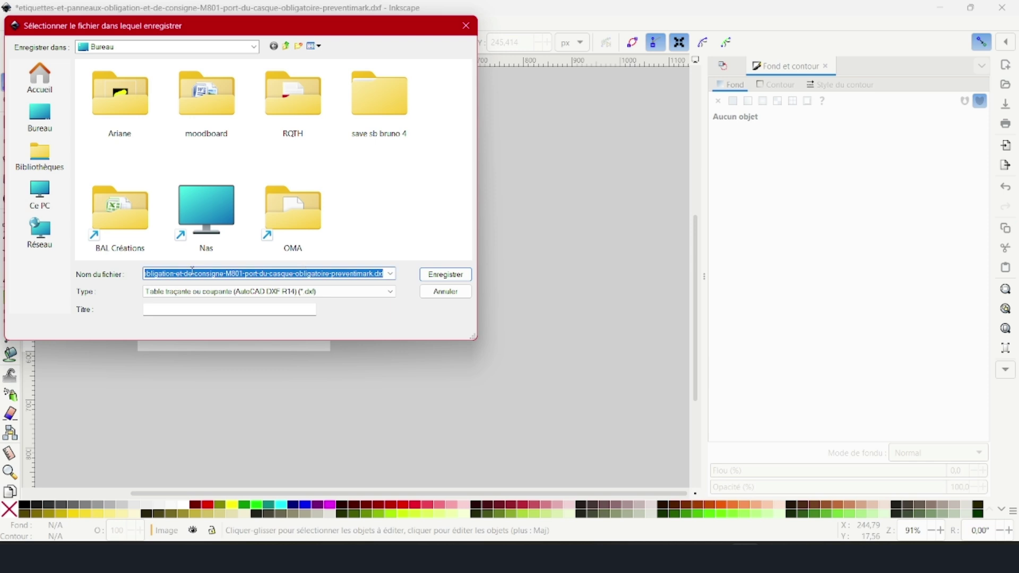
pyautogui.write('casc')
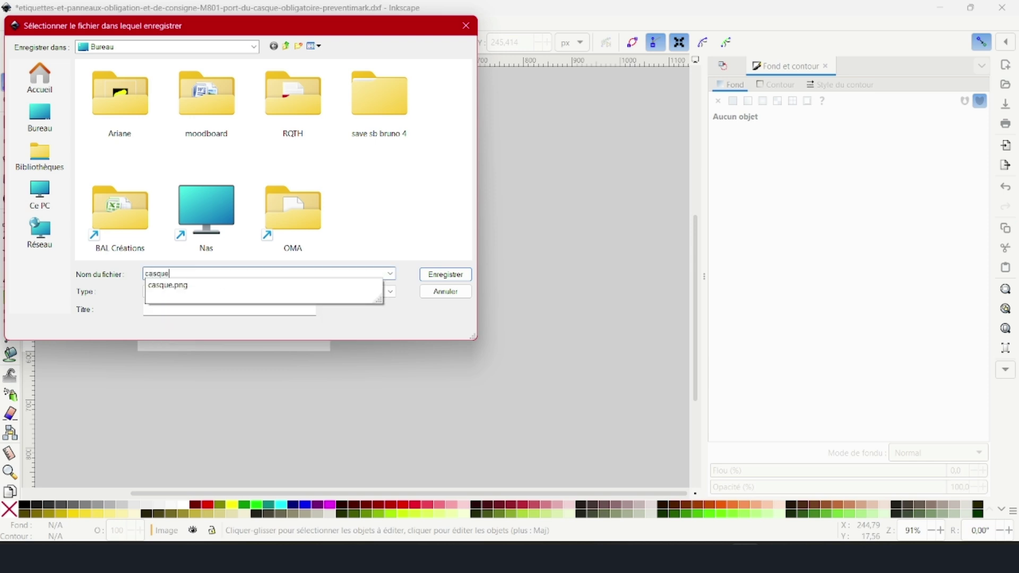
pyautogui.write('ue')
pyautogui.click(446, 275)
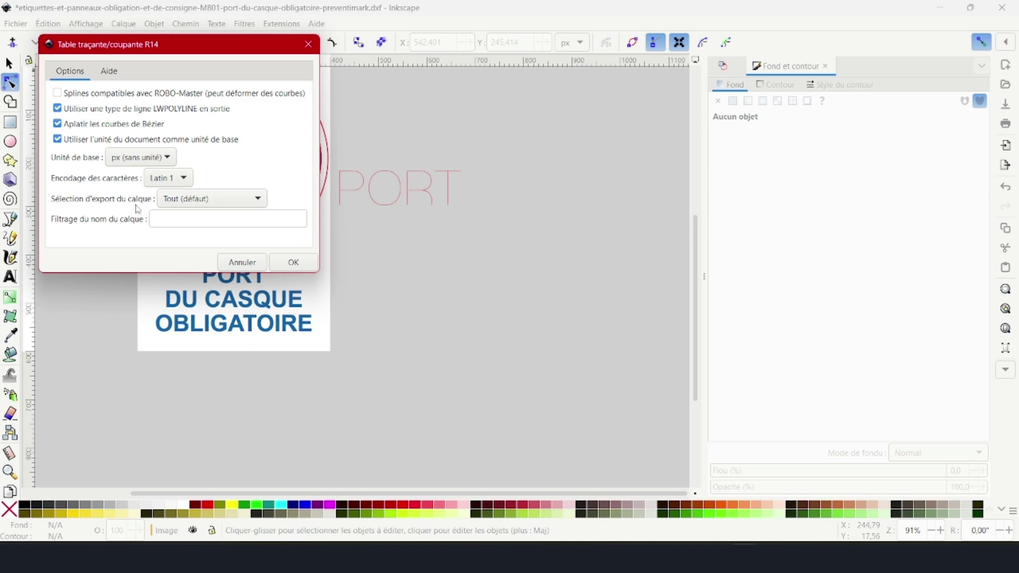
pyautogui.click(291, 263)
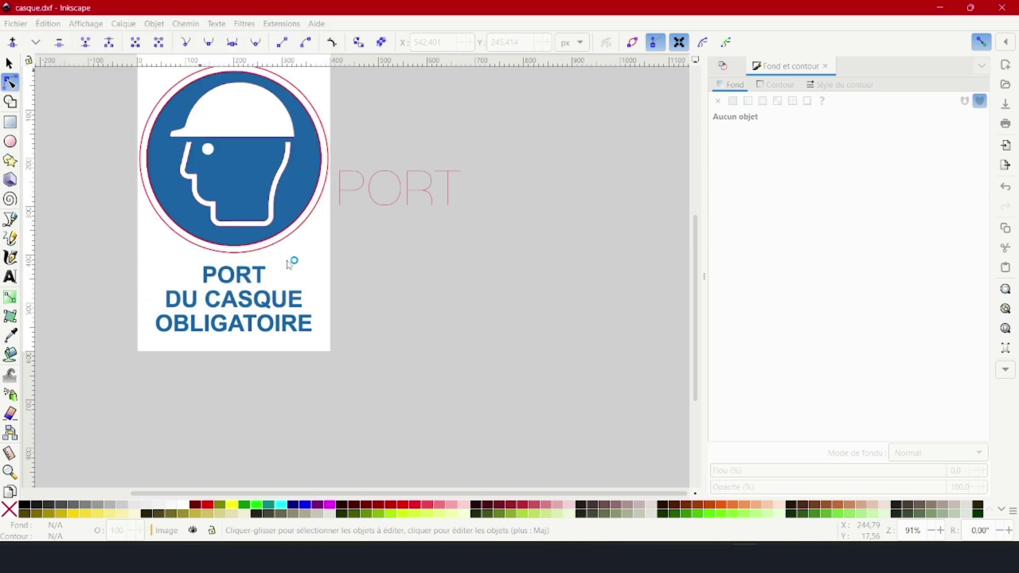